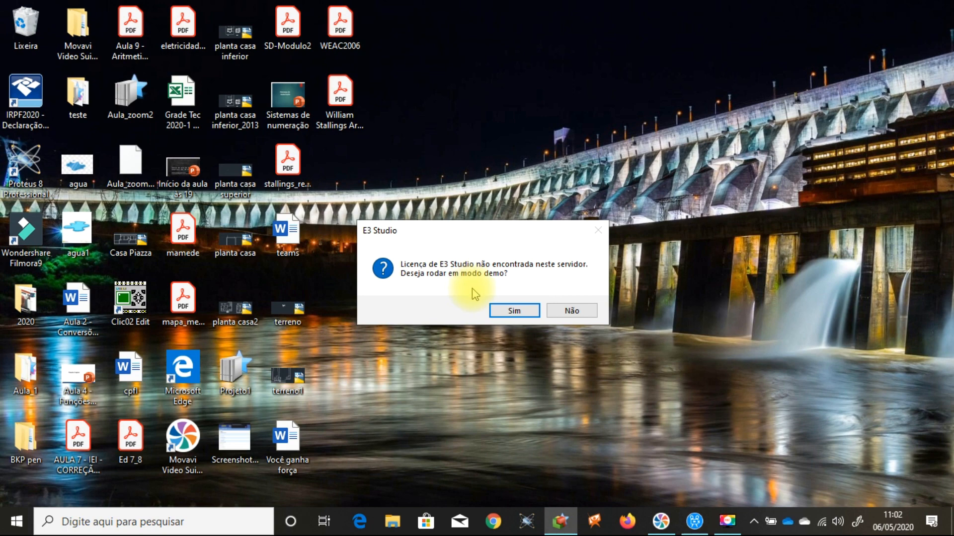
Step: Run E3 Studio in demo mode and start the application wizard for a new domain
{"action": "left_click", "coordinate": [513, 312]}
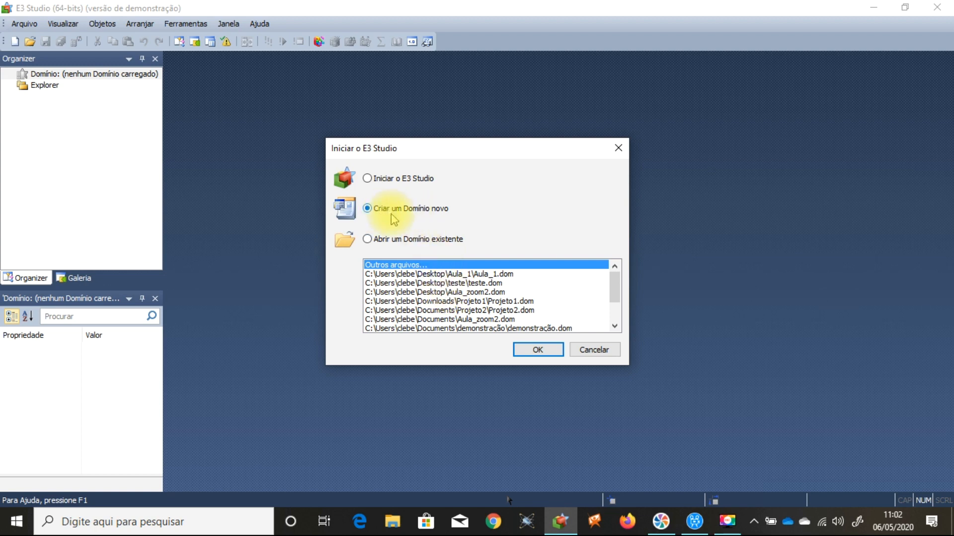
{"action": "left_click", "coordinate": [539, 350]}
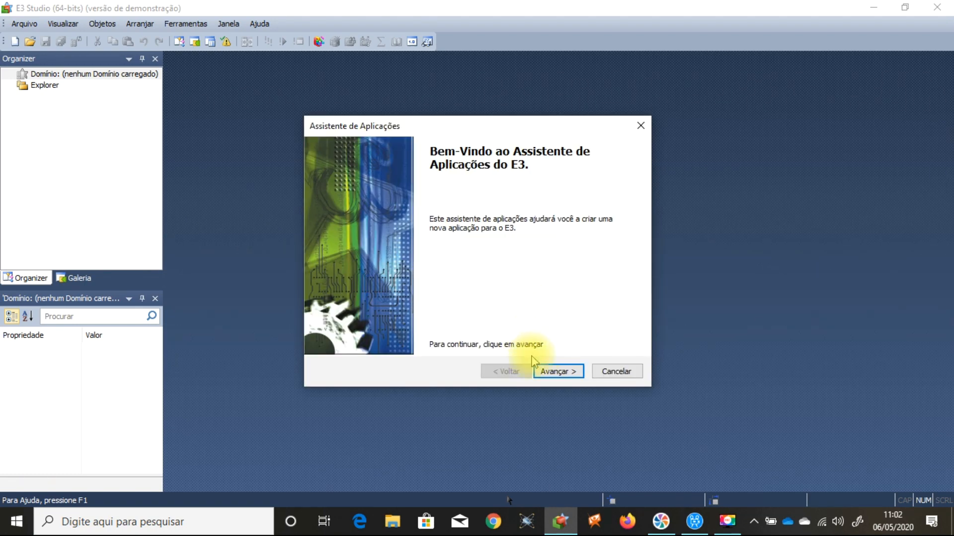
{"action": "left_click", "coordinate": [556, 374]}
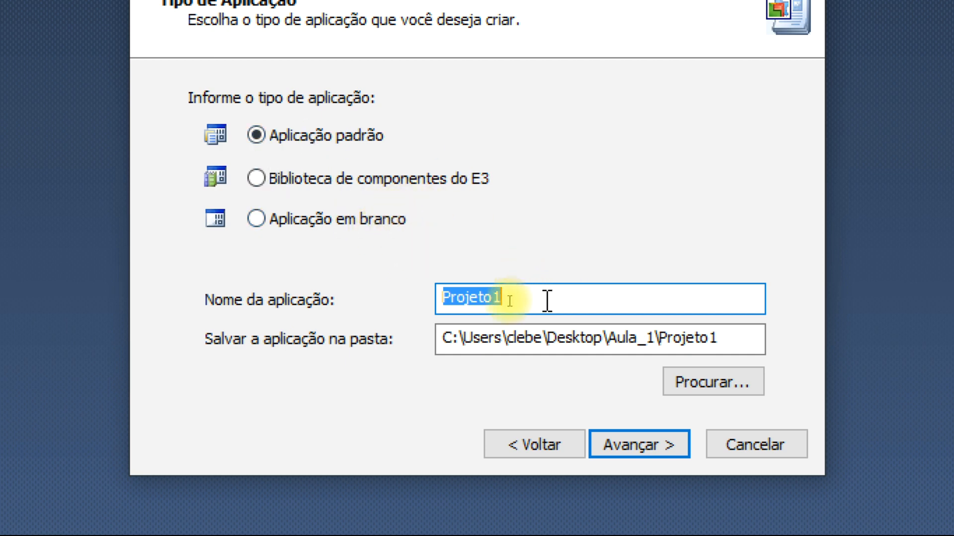
Step: Name the new standard application Video_Aula
{"action": "type", "text": "Aula"}
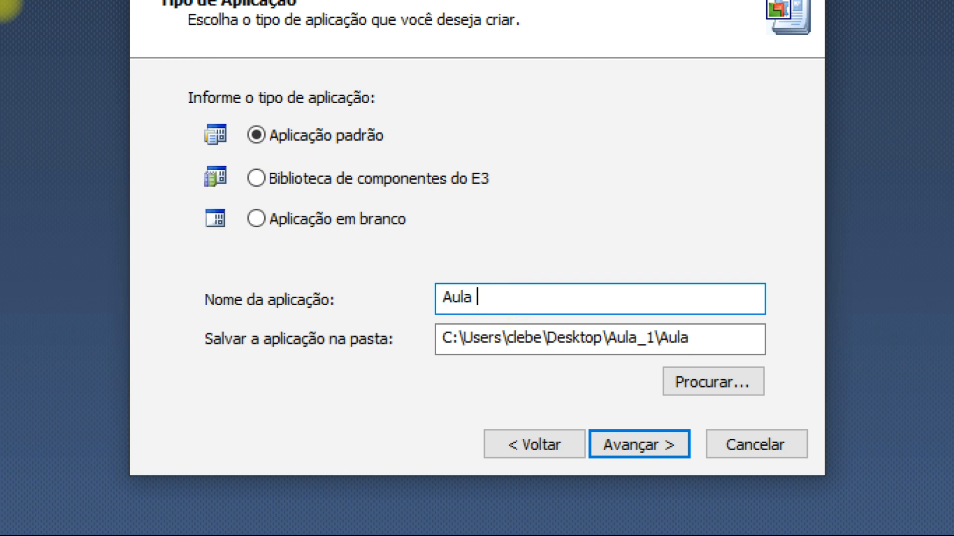
{"action": "key", "text": "BackSpace"}
{"action": "key", "text": "BackSpace"}
{"action": "key", "text": "BackSpace"}
{"action": "key", "text": "BackSpace"}
{"action": "key", "text": "BackSpace"}
{"action": "type", "text": "Vi"}
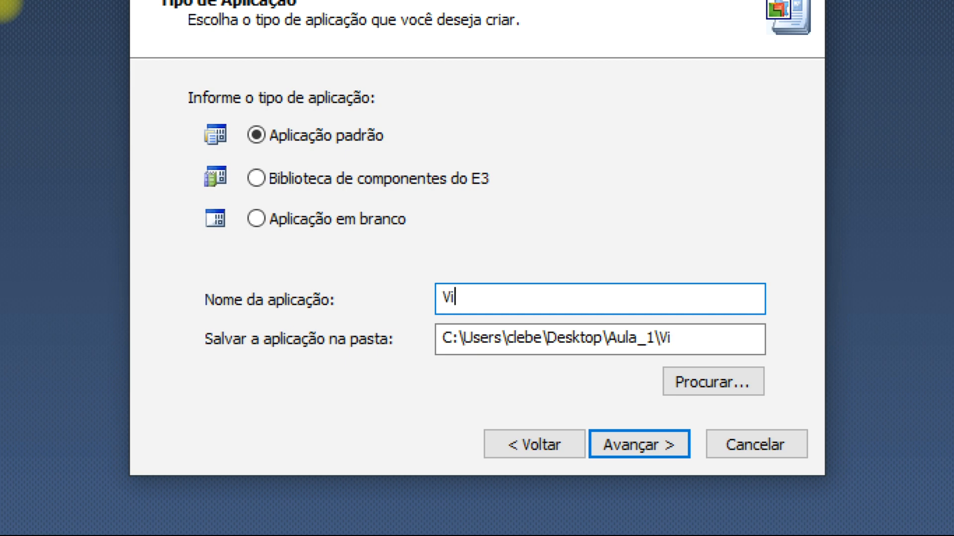
{"action": "type", "text": "deo_Aula"}
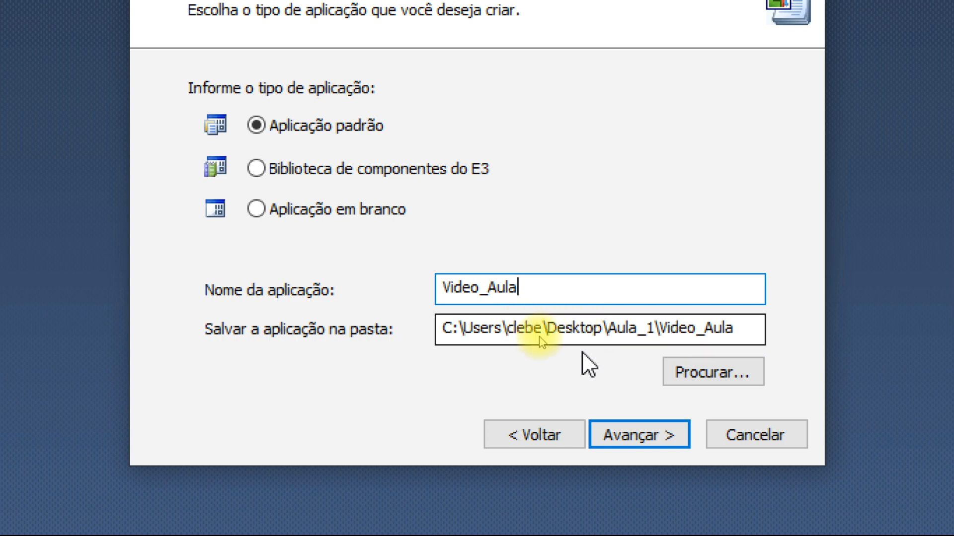
Step: Choose the user's Documentos folder as the location for saving the application
{"action": "left_click", "coordinate": [722, 374]}
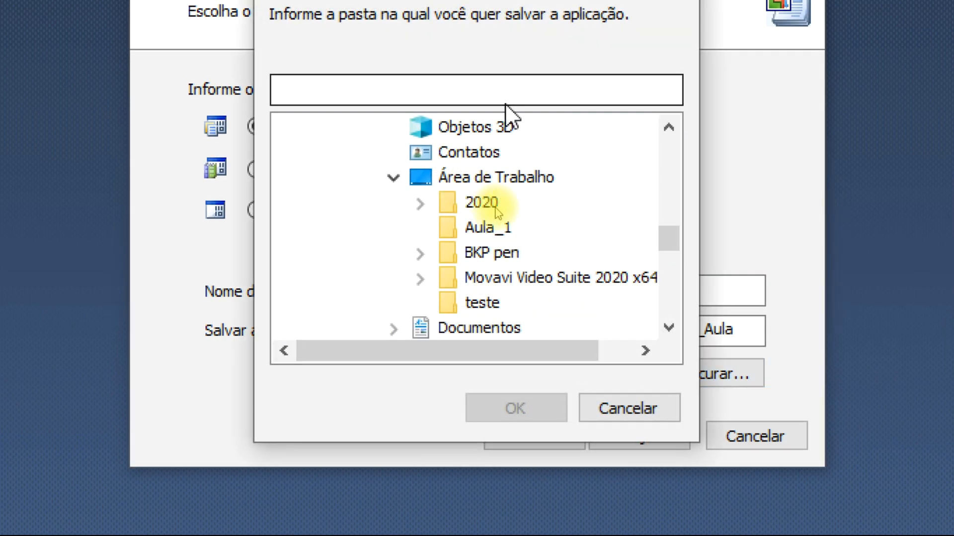
{"action": "left_click", "coordinate": [392, 178]}
{"action": "left_click", "coordinate": [392, 203]}
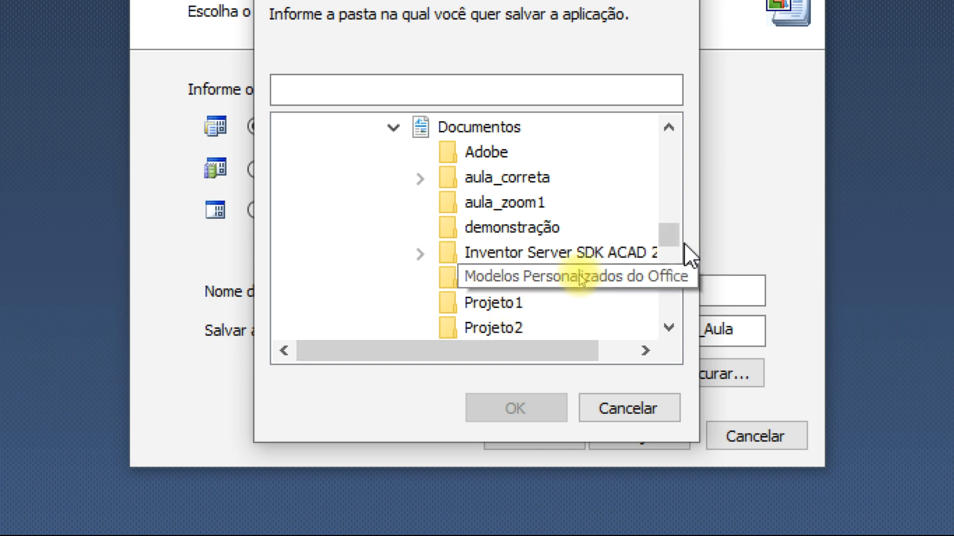
{"action": "left_click", "coordinate": [669, 327]}
{"action": "left_click", "coordinate": [669, 327]}
{"action": "left_click", "coordinate": [668, 328]}
{"action": "left_click", "coordinate": [668, 328]}
{"action": "left_click", "coordinate": [669, 327]}
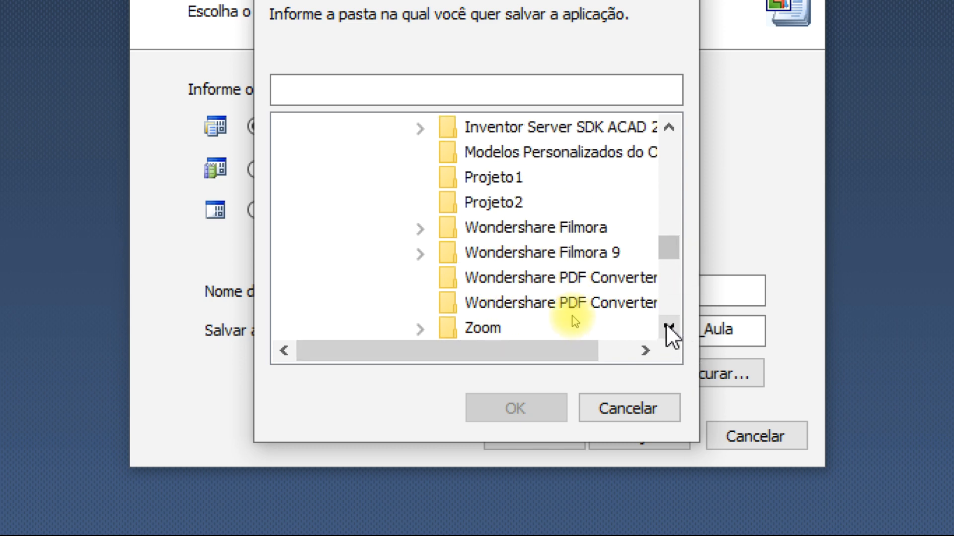
{"action": "left_click", "coordinate": [669, 327]}
{"action": "scroll", "coordinate": [567, 321], "scroll_direction": "up", "scroll_amount": 1}
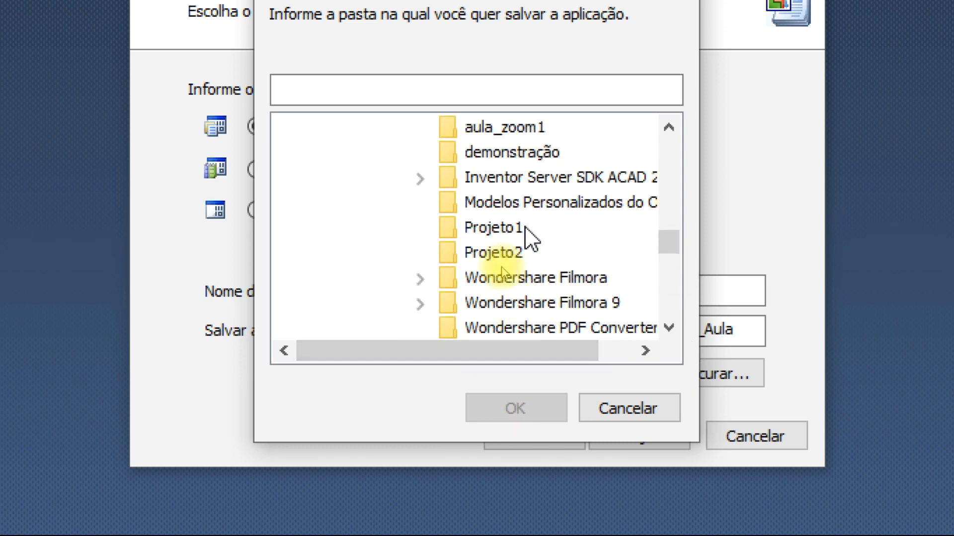
{"action": "left_click", "coordinate": [669, 127]}
{"action": "left_click", "coordinate": [668, 126]}
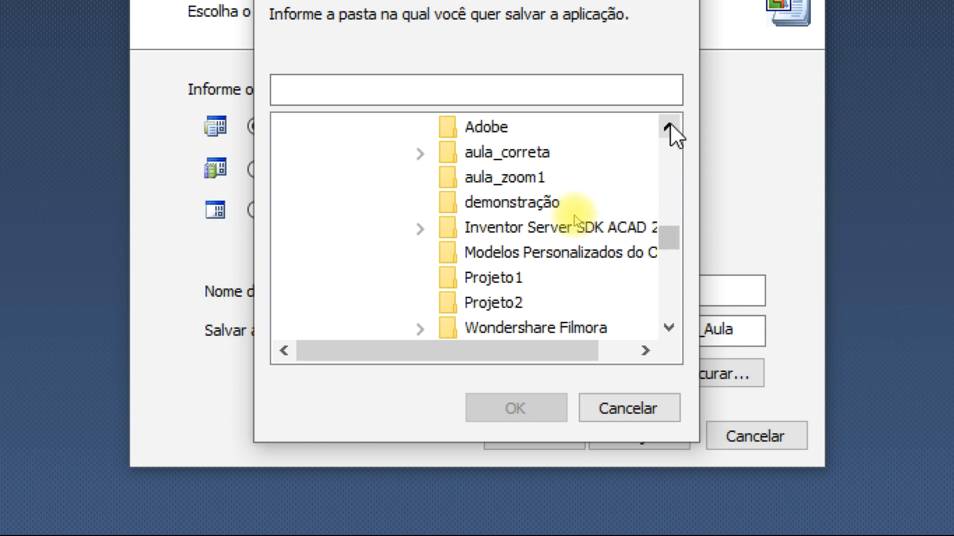
{"action": "left_click", "coordinate": [669, 127]}
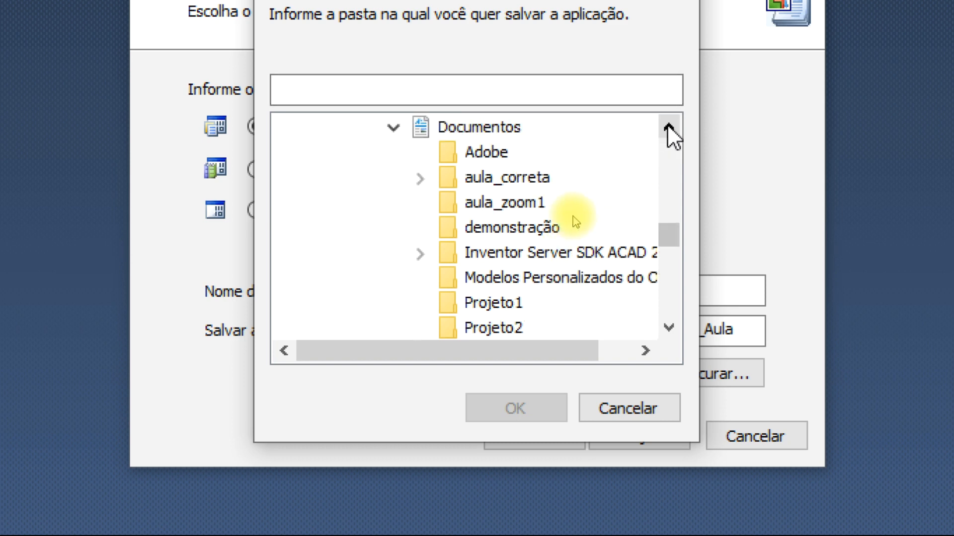
{"action": "left_click", "coordinate": [669, 127]}
{"action": "left_click", "coordinate": [462, 149]}
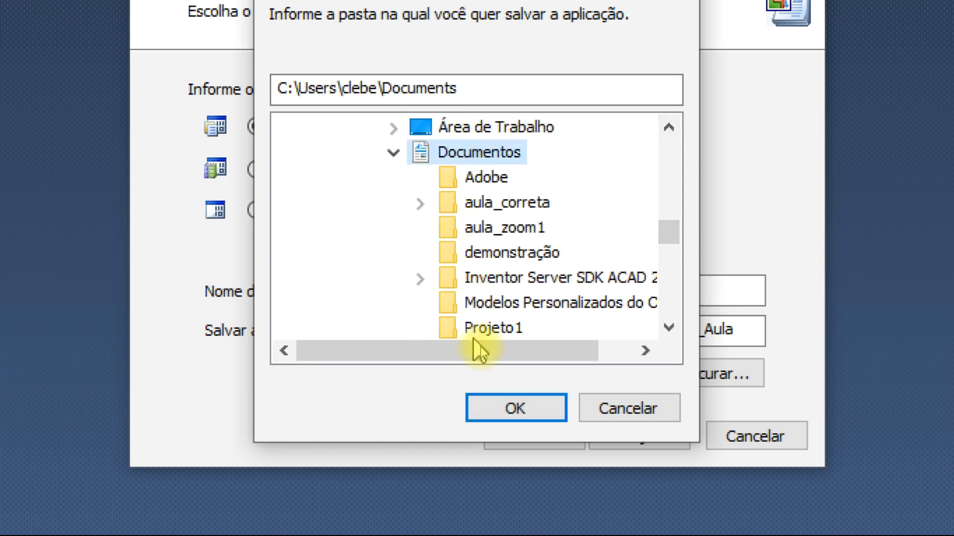
{"action": "left_click", "coordinate": [544, 412]}
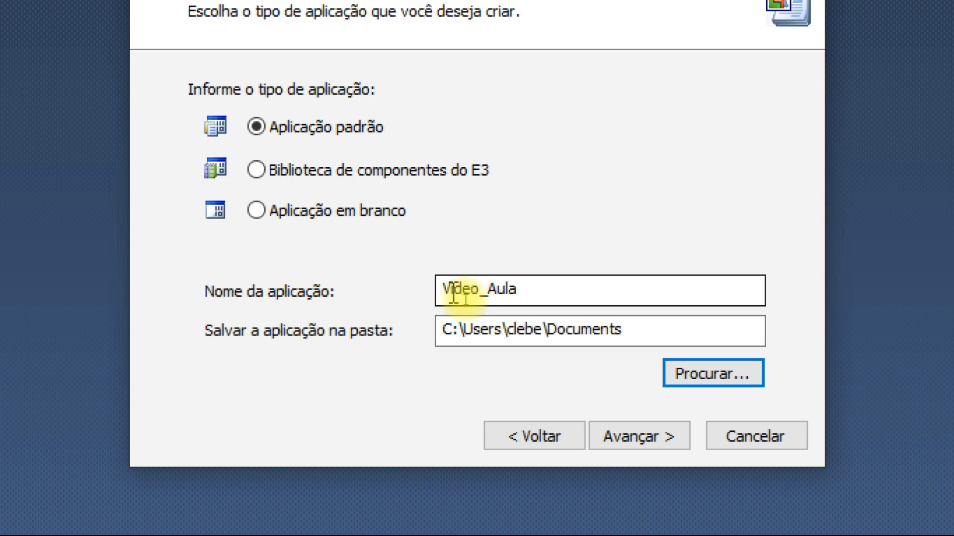
Step: Create a new domain named Video_Aula and keep the automatic 1366 x 768 screen resolution
{"action": "left_click", "coordinate": [638, 444]}
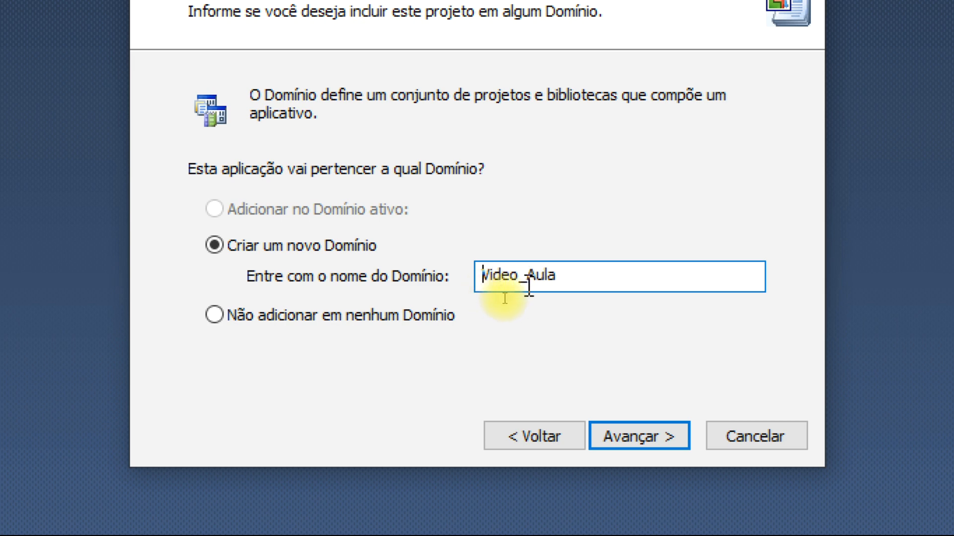
{"action": "left_click", "coordinate": [644, 448]}
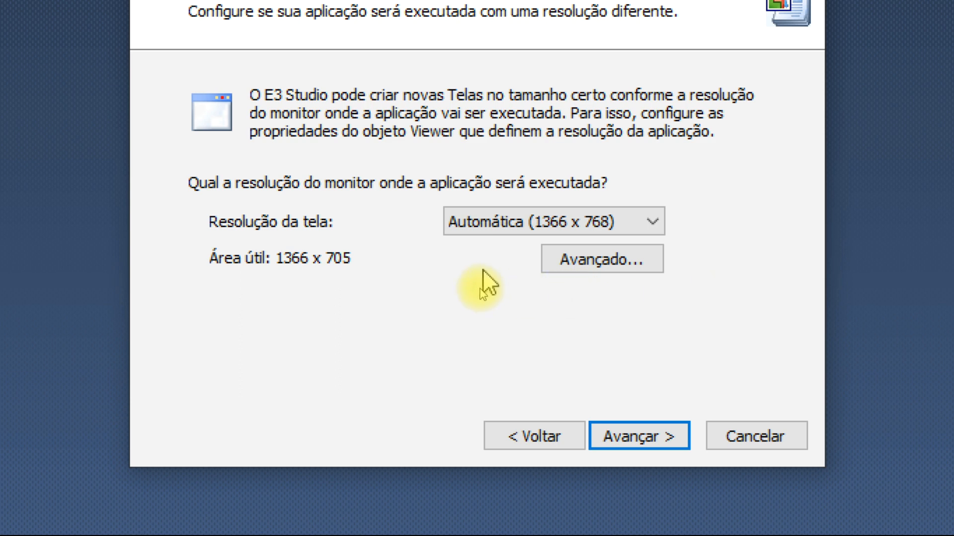
{"action": "left_click", "coordinate": [653, 221]}
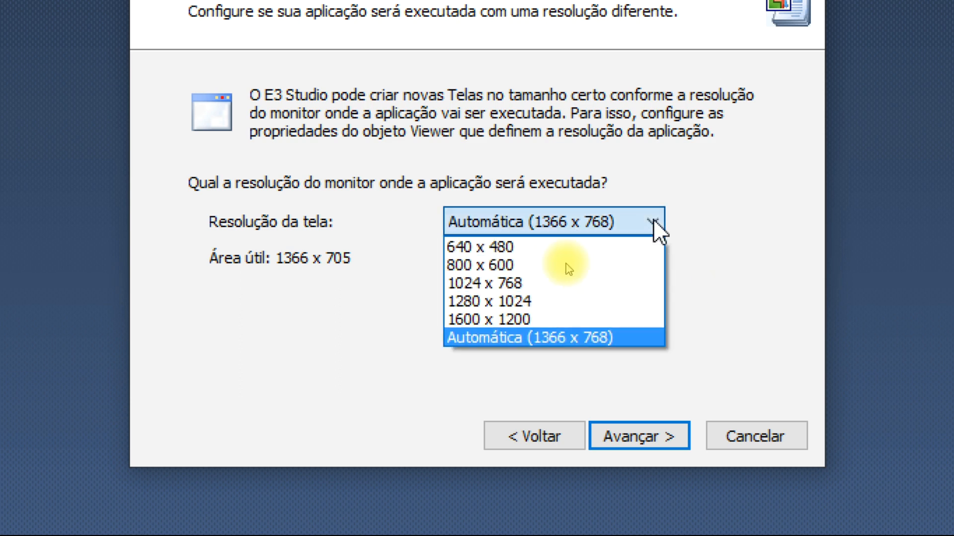
{"action": "left_click", "coordinate": [652, 221]}
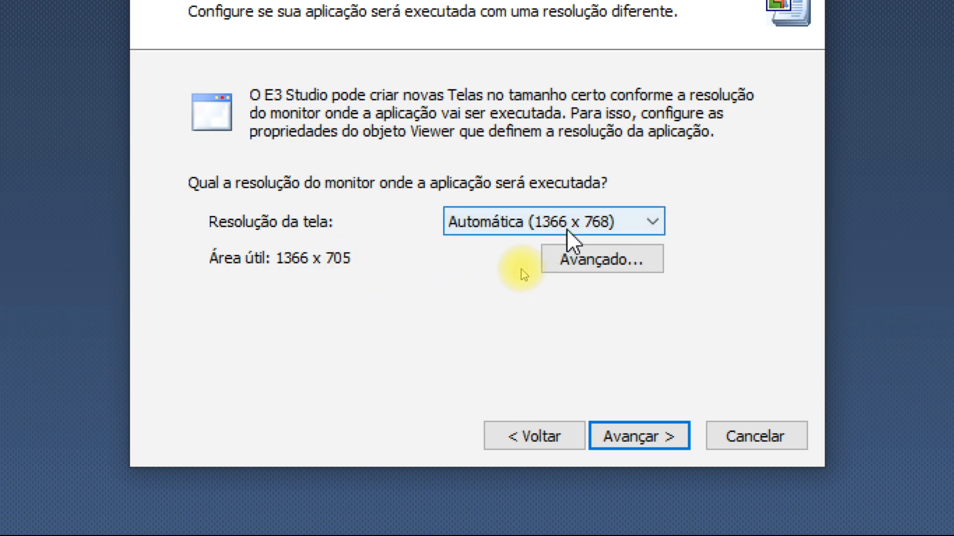
{"action": "left_click", "coordinate": [633, 439]}
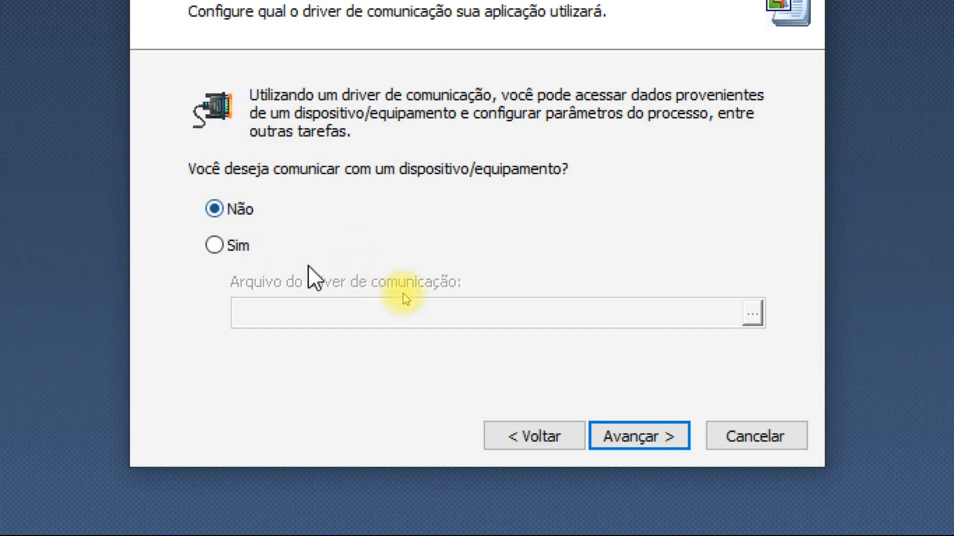
Step: Leave device communication, disk data storage and alarm monitoring set to Não, and generate the application
{"action": "left_click", "coordinate": [646, 444]}
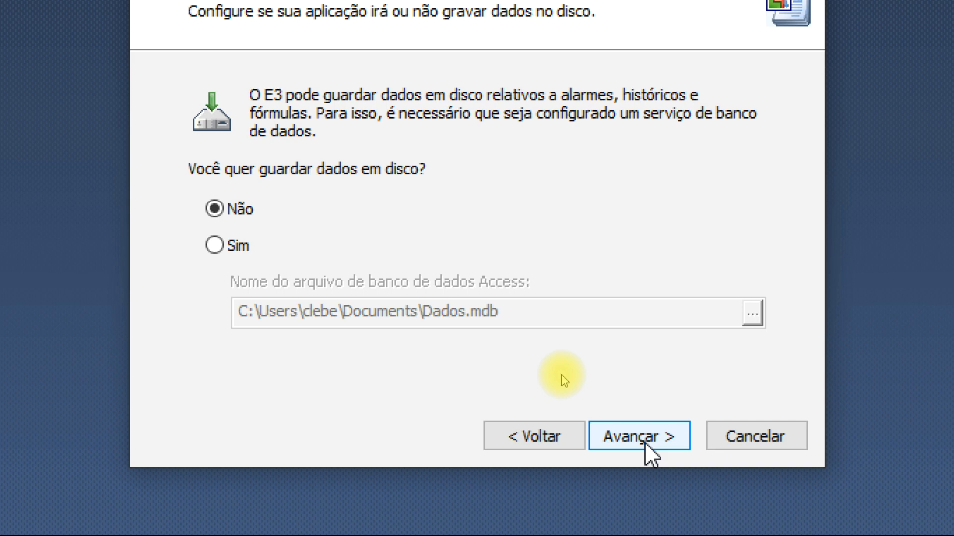
{"action": "left_click", "coordinate": [645, 443]}
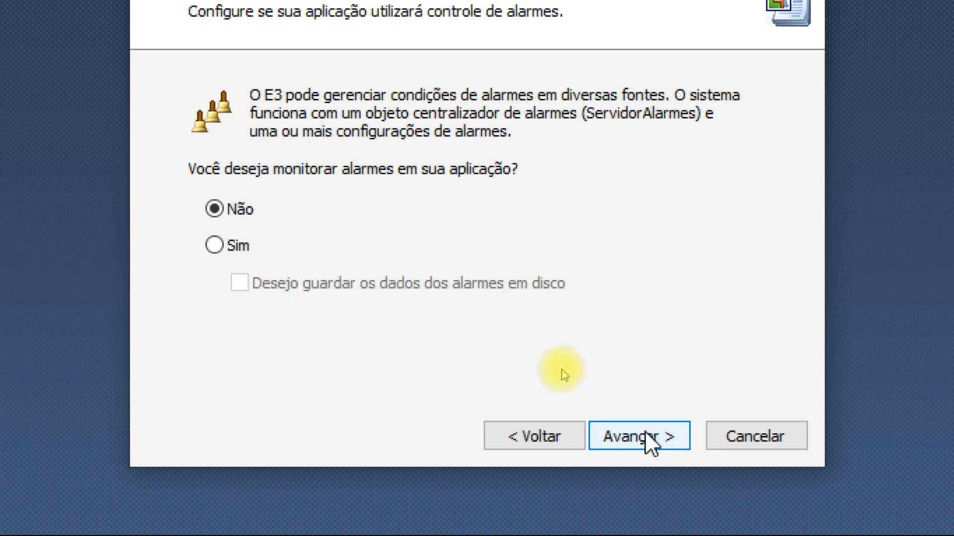
{"action": "left_click", "coordinate": [645, 433]}
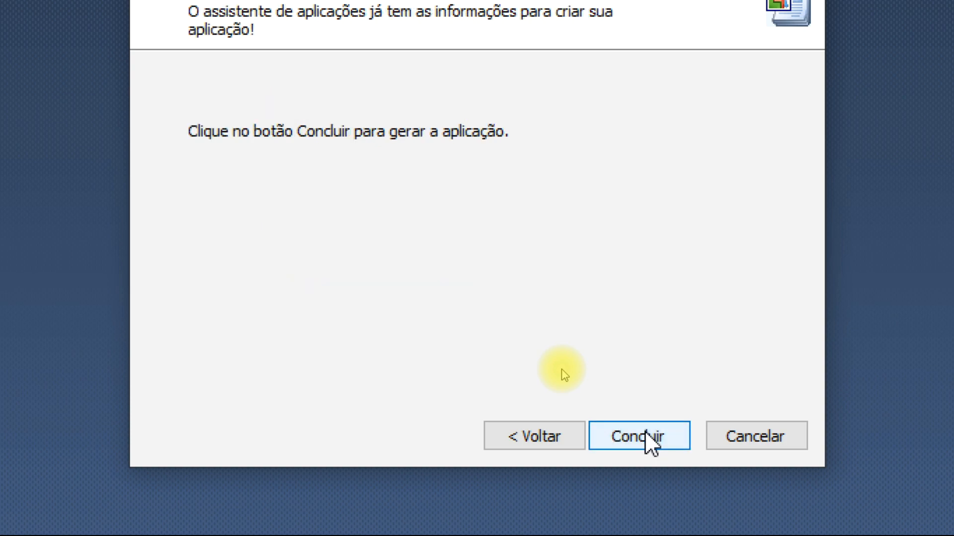
{"action": "left_click", "coordinate": [645, 437]}
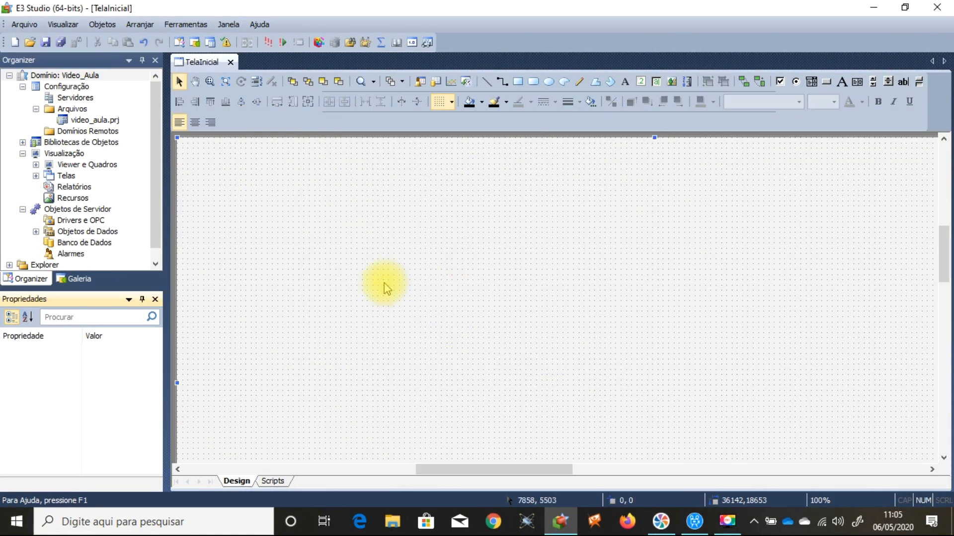
Step: Place the 3DBlackButtonNotPressed figure from the 3-D Pushbuttons Etc gallery near the upper-left corner of the TelaInicial screen
{"action": "left_click", "coordinate": [383, 292]}
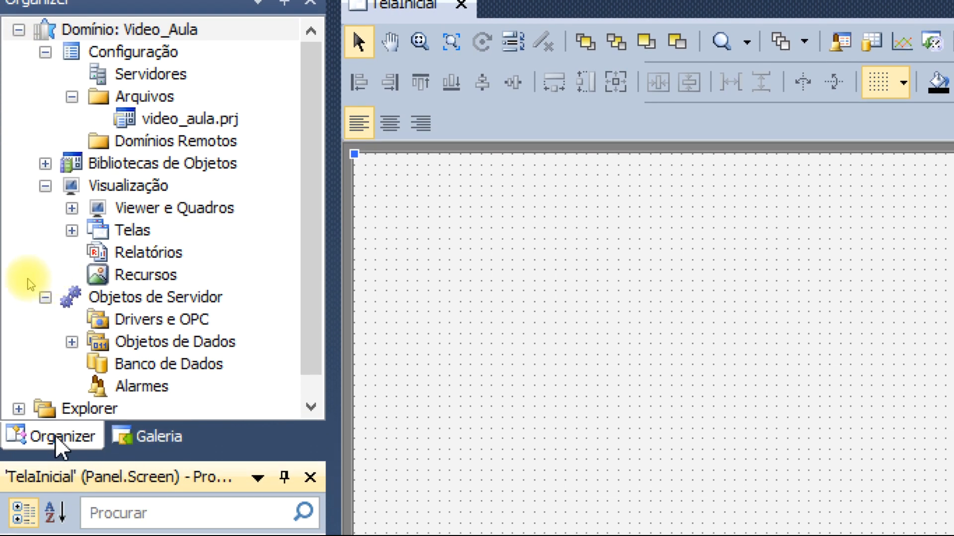
{"action": "left_click", "coordinate": [164, 439]}
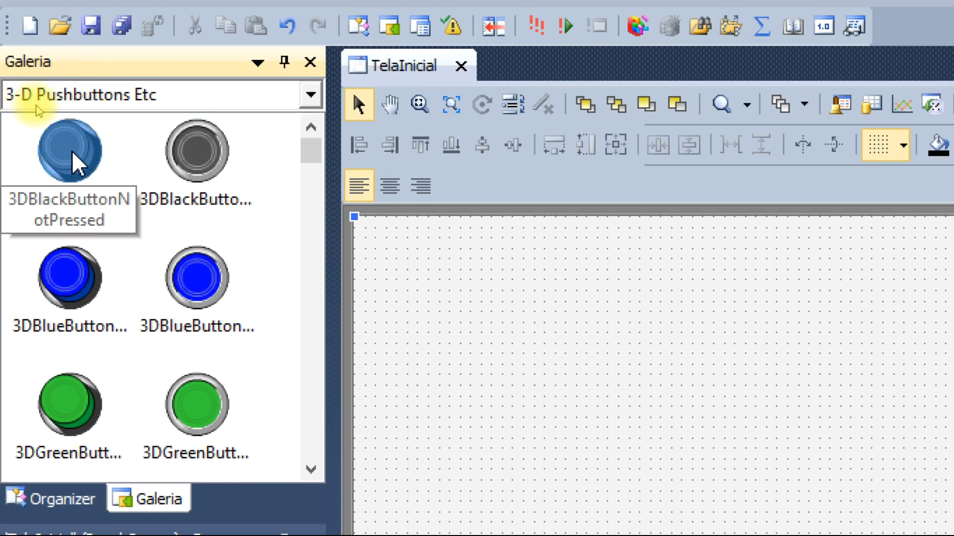
{"action": "left_click_drag", "start_coordinate": [62, 150], "coordinate": [541, 368]}
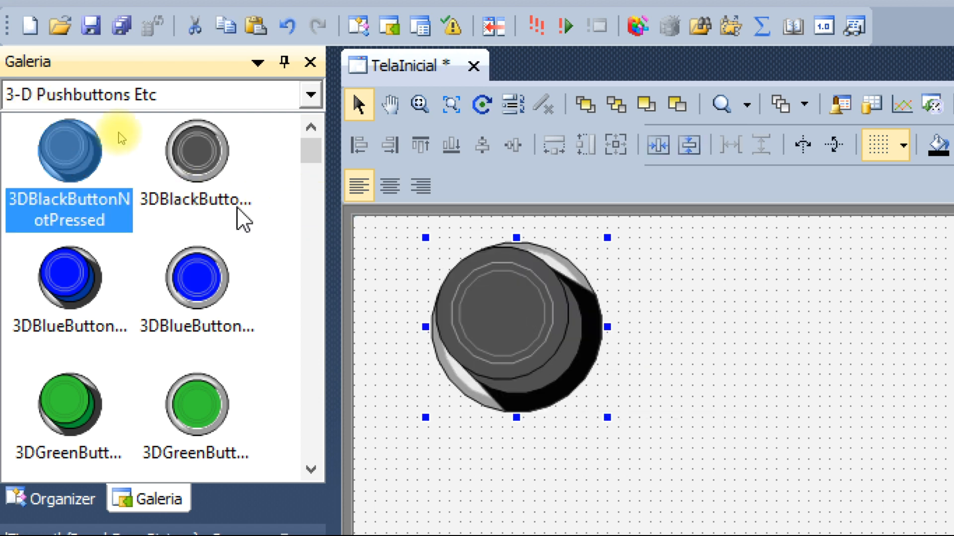
Step: Try to add the 3DBlackButtonPressed figure to TelaInicial, and delete the black pushbutton already placed there
{"action": "left_click", "coordinate": [206, 151]}
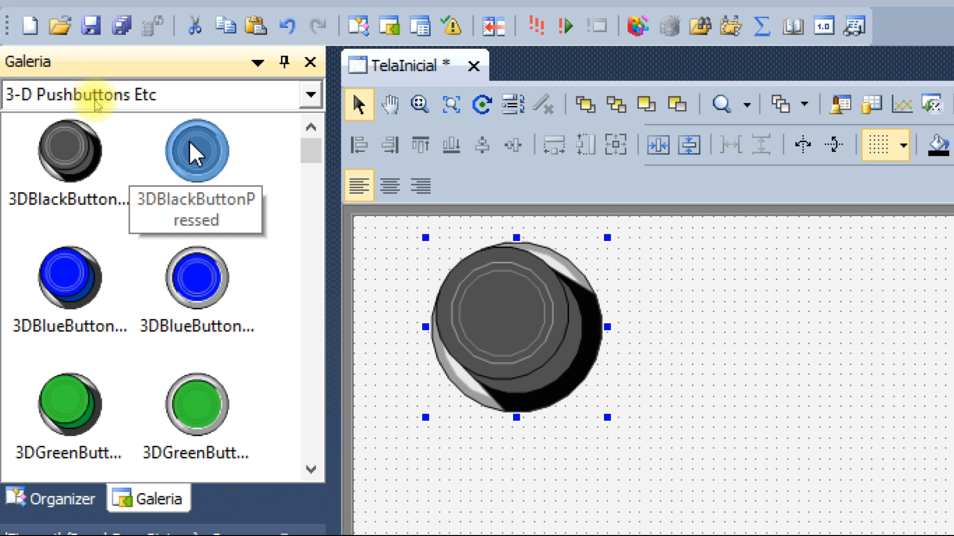
{"action": "left_click_drag", "start_coordinate": [196, 144], "coordinate": [654, 318]}
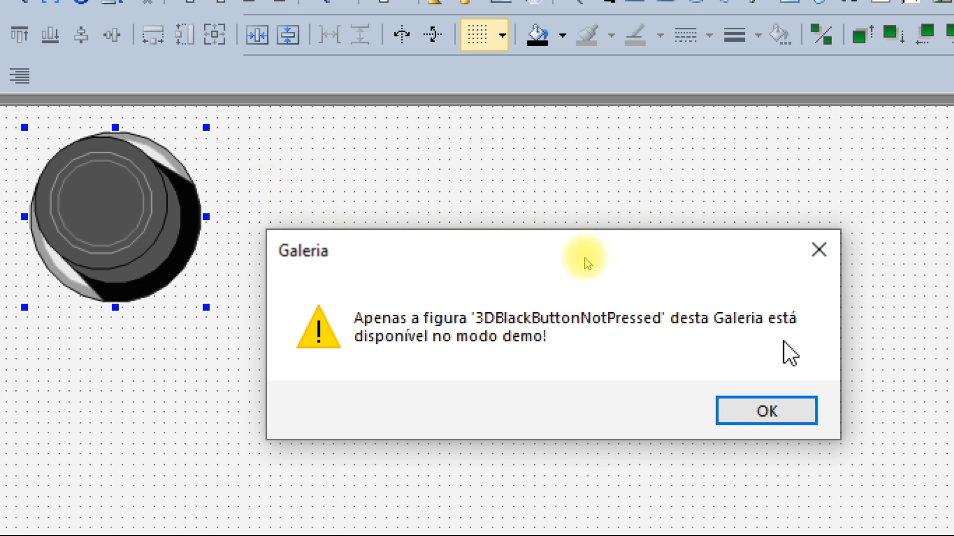
{"action": "left_click", "coordinate": [770, 408]}
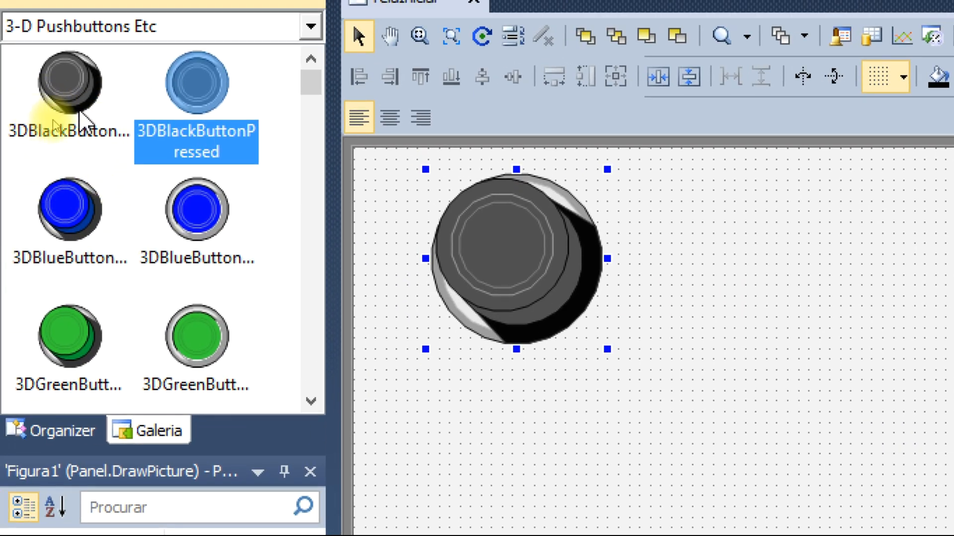
{"action": "left_click", "coordinate": [535, 252]}
{"action": "key", "text": "Delete"}
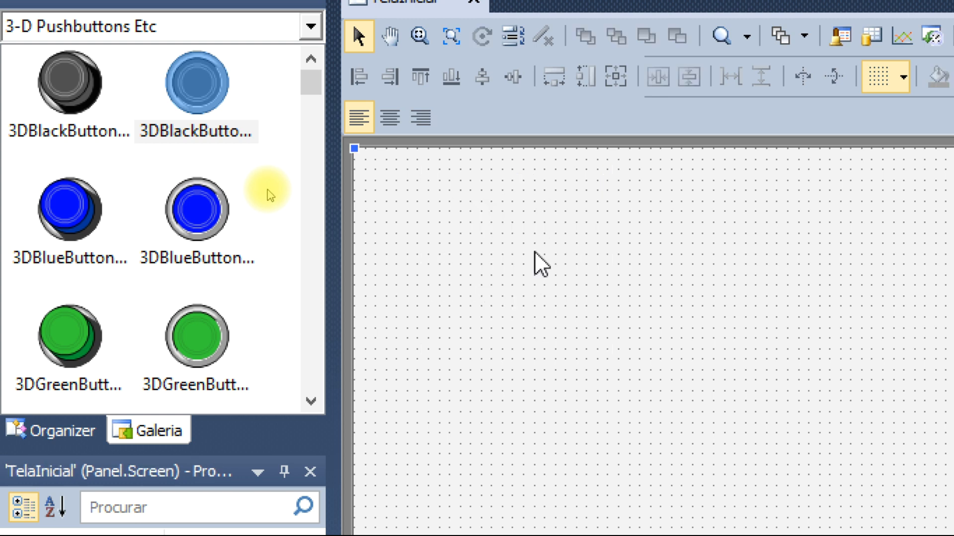
Step: Place the AirConditioning1 figure from the Air Conditioning gallery on TelaInicial and try to add AirConditioning10 beside it
{"action": "left_click", "coordinate": [274, 25]}
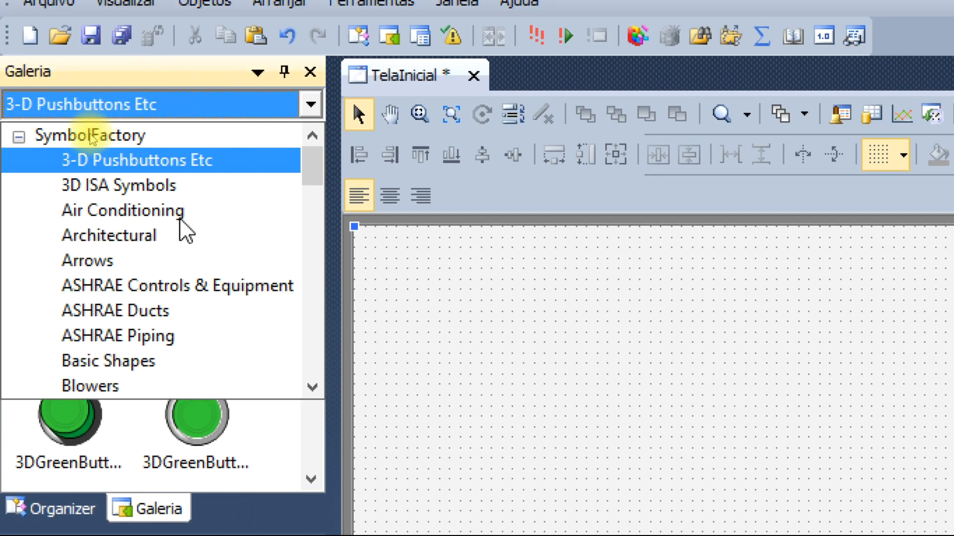
{"action": "left_click", "coordinate": [154, 210]}
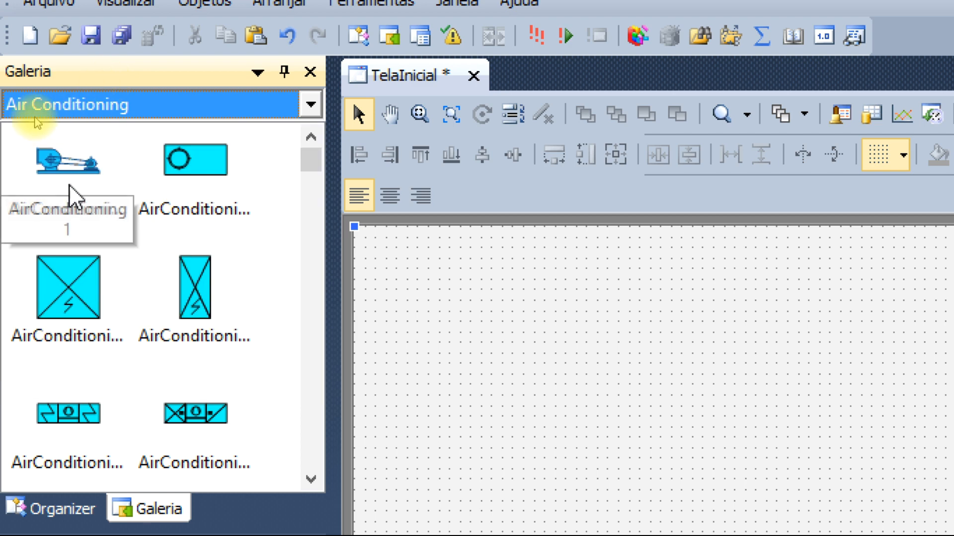
{"action": "left_click_drag", "start_coordinate": [69, 194], "coordinate": [497, 323]}
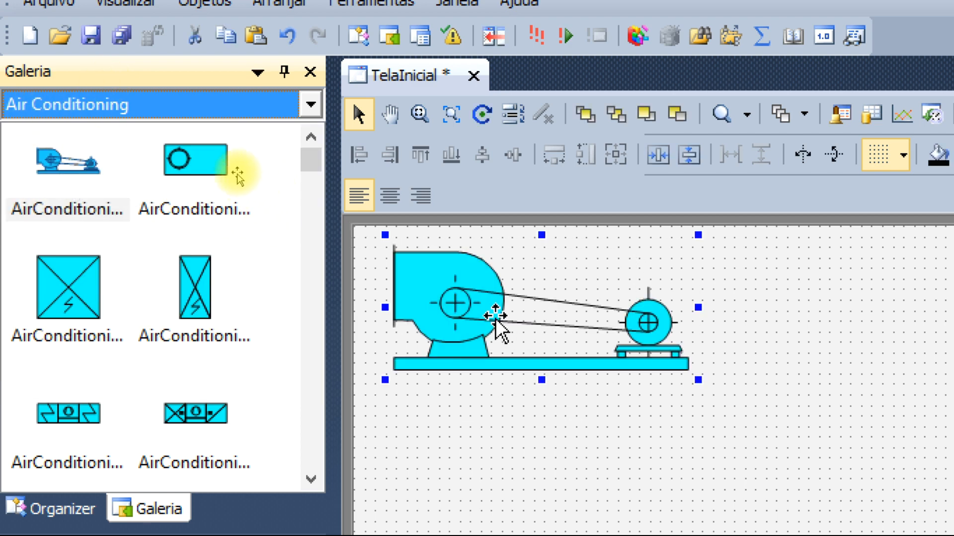
{"action": "left_click_drag", "start_coordinate": [187, 166], "coordinate": [850, 330]}
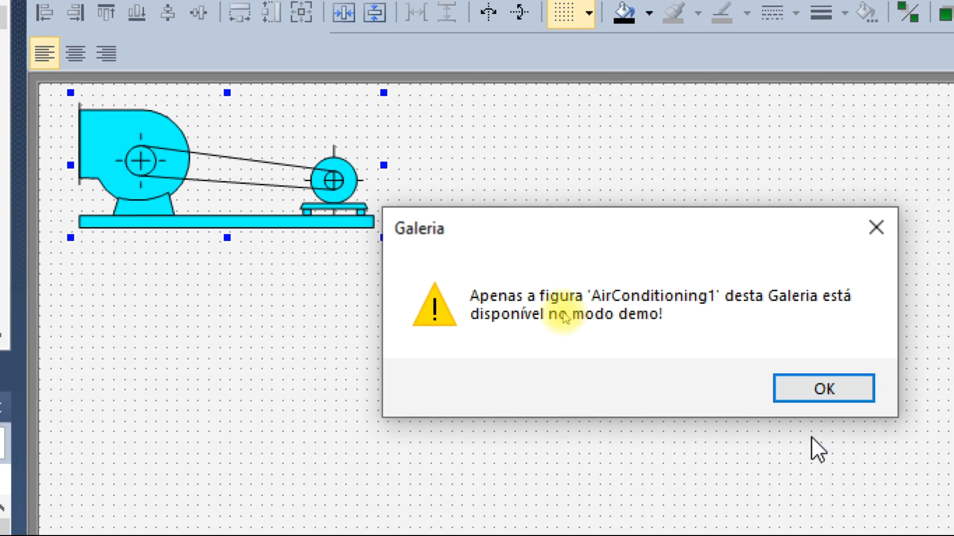
{"action": "left_click", "coordinate": [817, 392]}
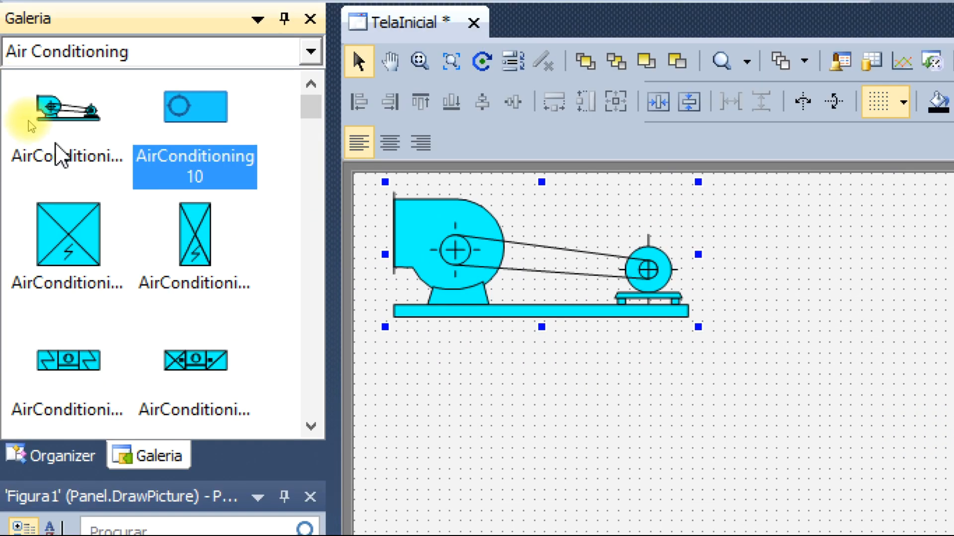
Step: Delete the AirConditioning1 figure from TelaInicial
{"action": "left_click", "coordinate": [615, 272]}
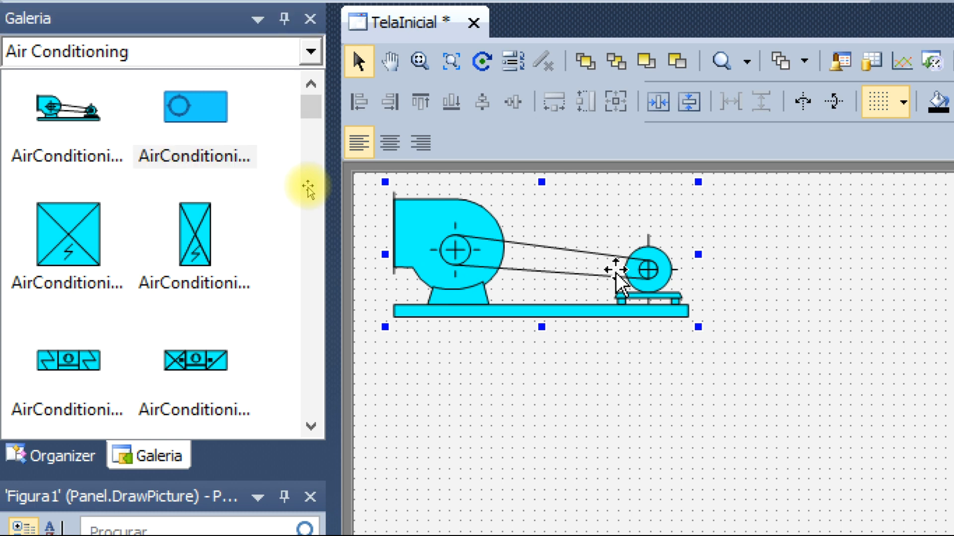
{"action": "key", "text": "Delete"}
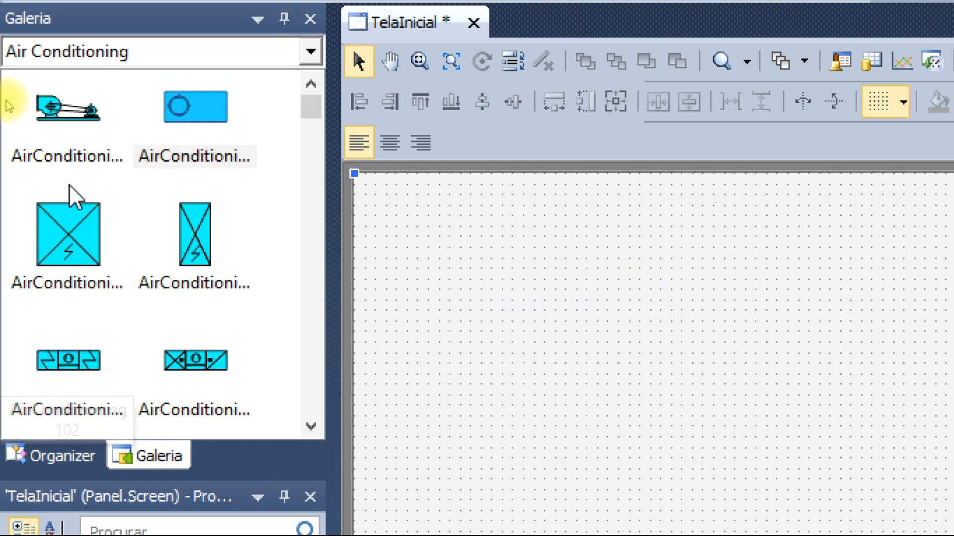
Step: Examine the Video_Aula domain tree in the Organizer, looking into Telas, Viewer e Quadros with its Viewer, and Recursos
{"action": "left_click", "coordinate": [58, 450]}
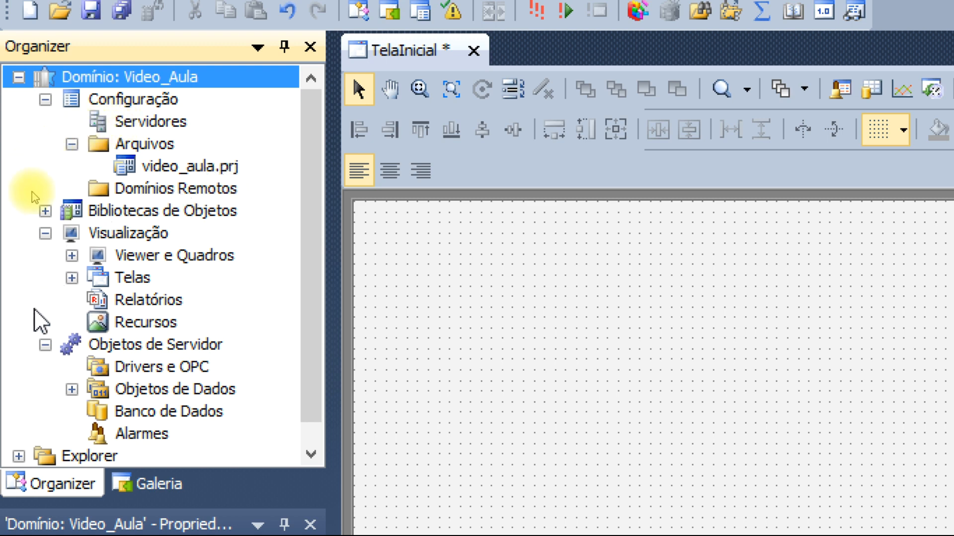
{"action": "left_click", "coordinate": [72, 278]}
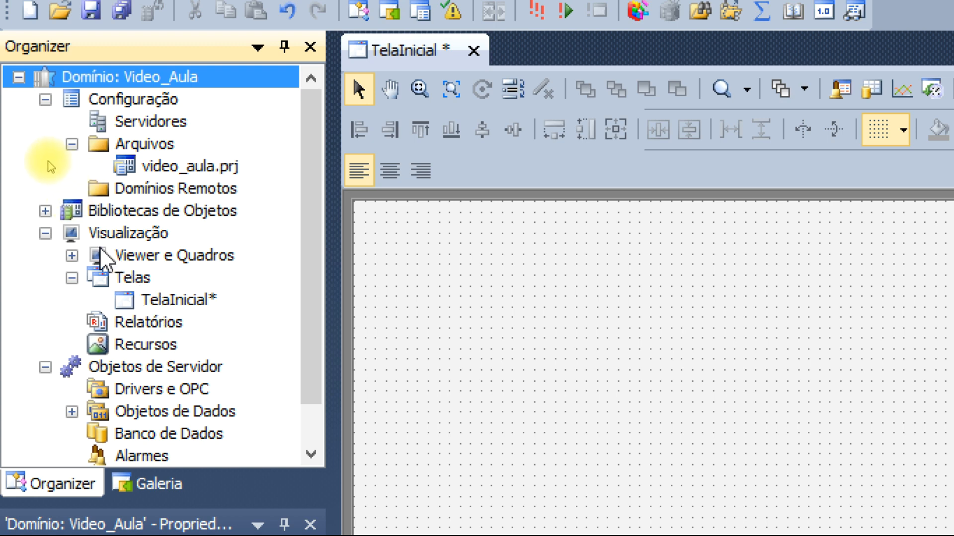
{"action": "left_click", "coordinate": [72, 255]}
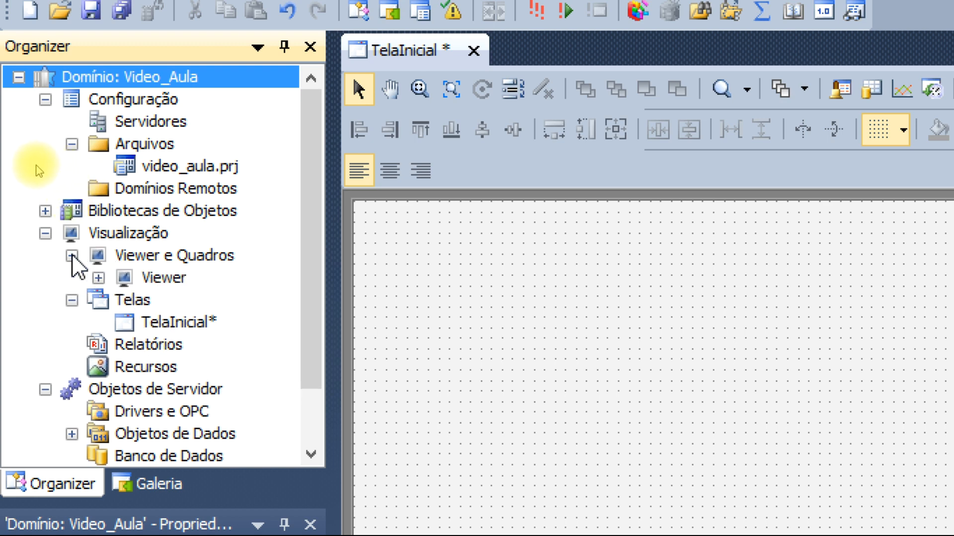
{"action": "left_click", "coordinate": [98, 278]}
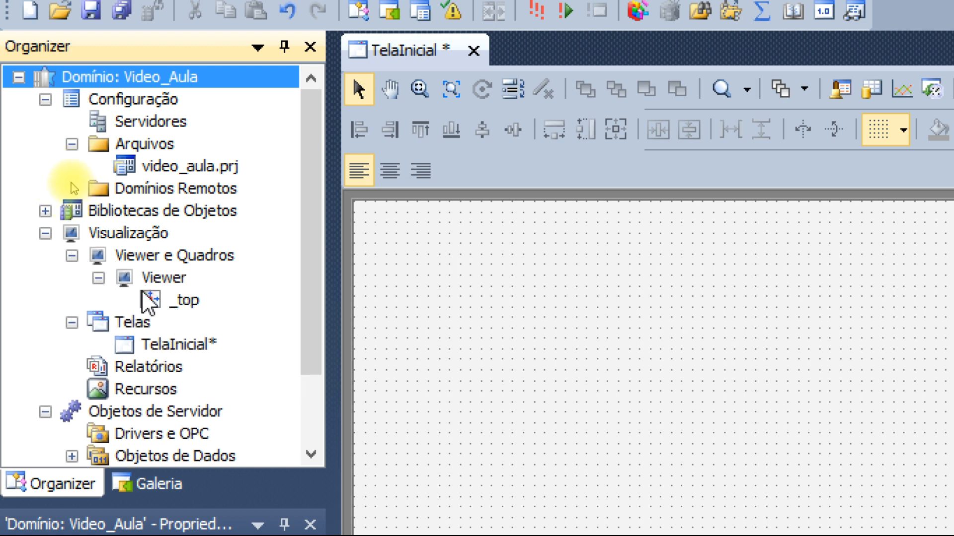
{"action": "left_click", "coordinate": [97, 278]}
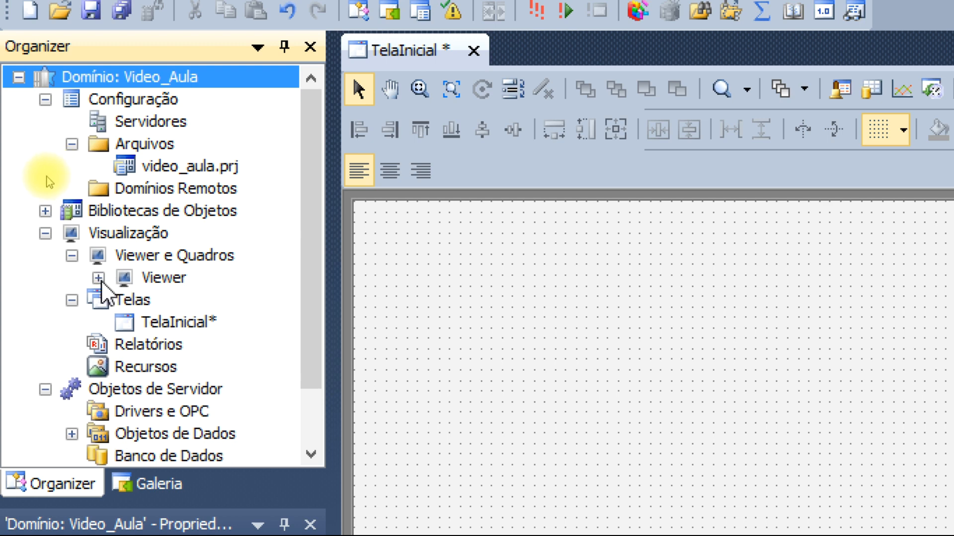
{"action": "left_click", "coordinate": [72, 256]}
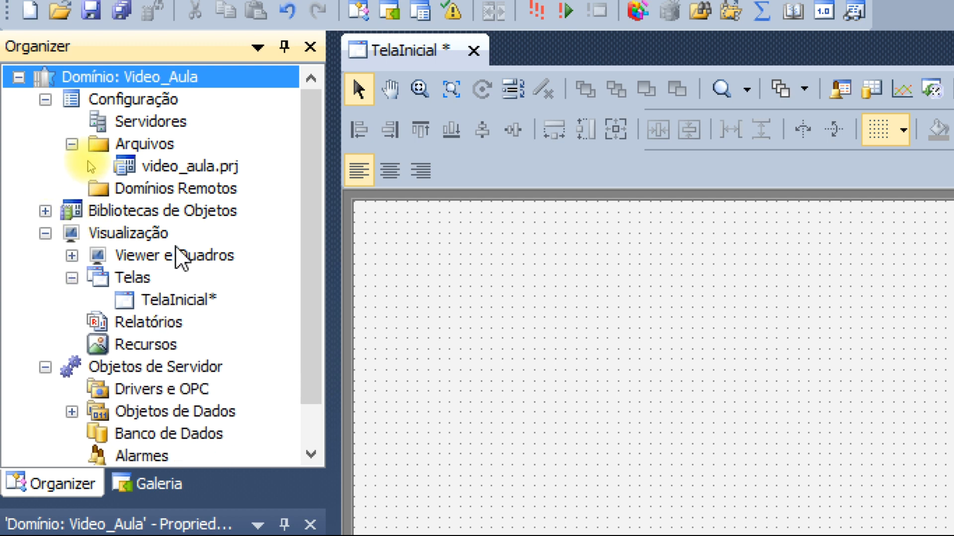
{"action": "left_click", "coordinate": [72, 279]}
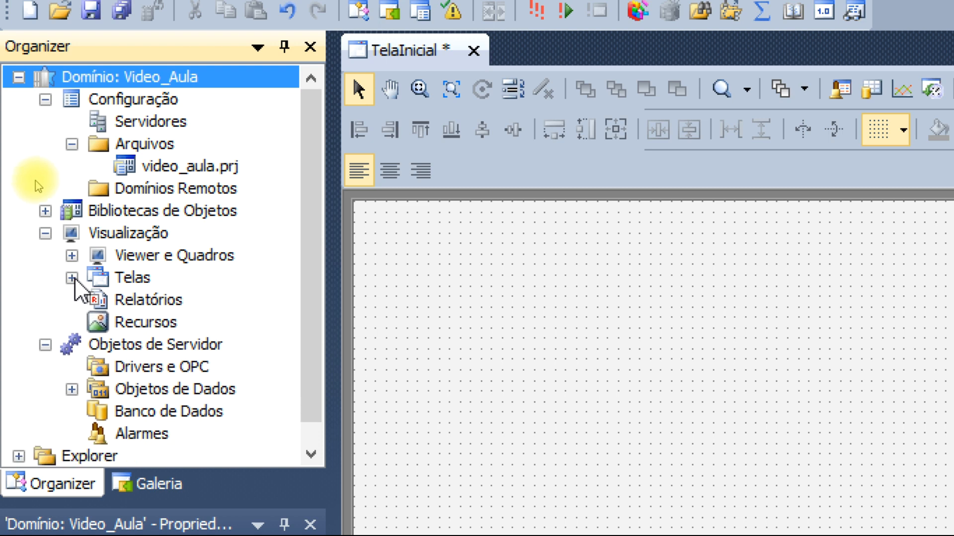
{"action": "left_click", "coordinate": [115, 322]}
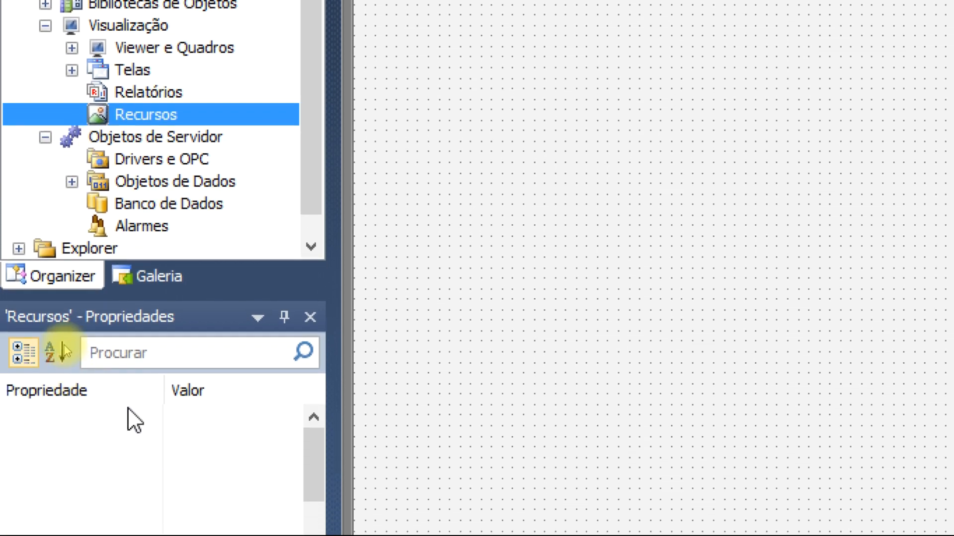
{"action": "left_click", "coordinate": [525, 265]}
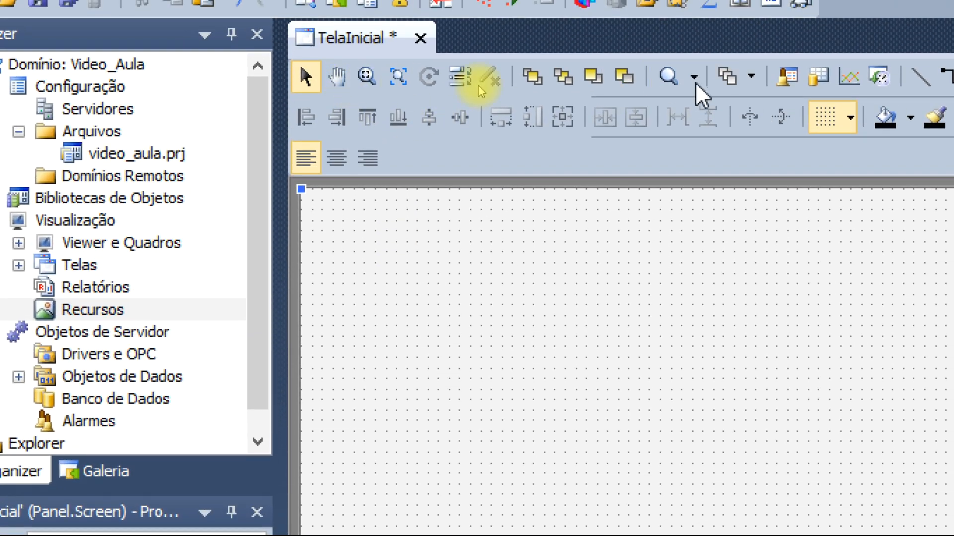
{"action": "left_click", "coordinate": [842, 79]}
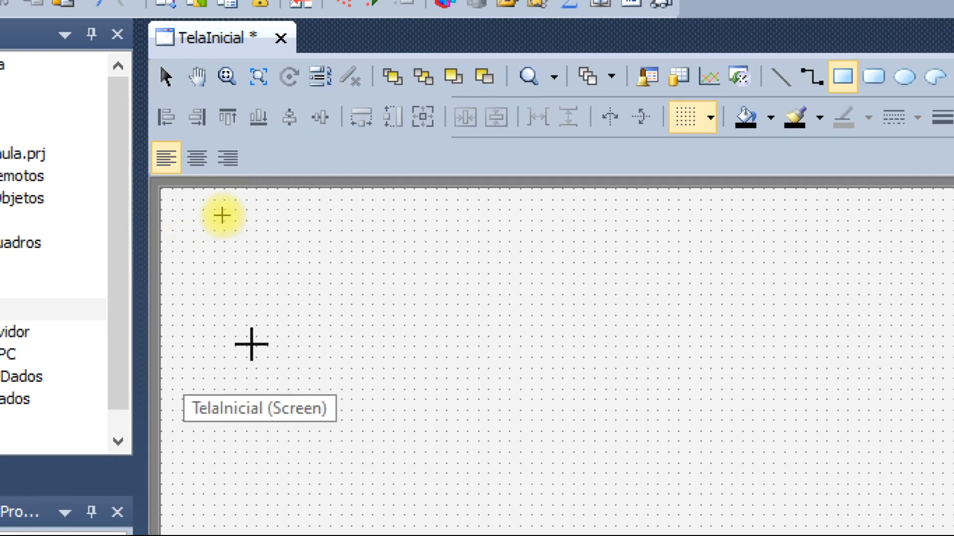
{"action": "left_click", "coordinate": [252, 344]}
{"action": "left_click_drag", "start_coordinate": [232, 319], "coordinate": [348, 467]}
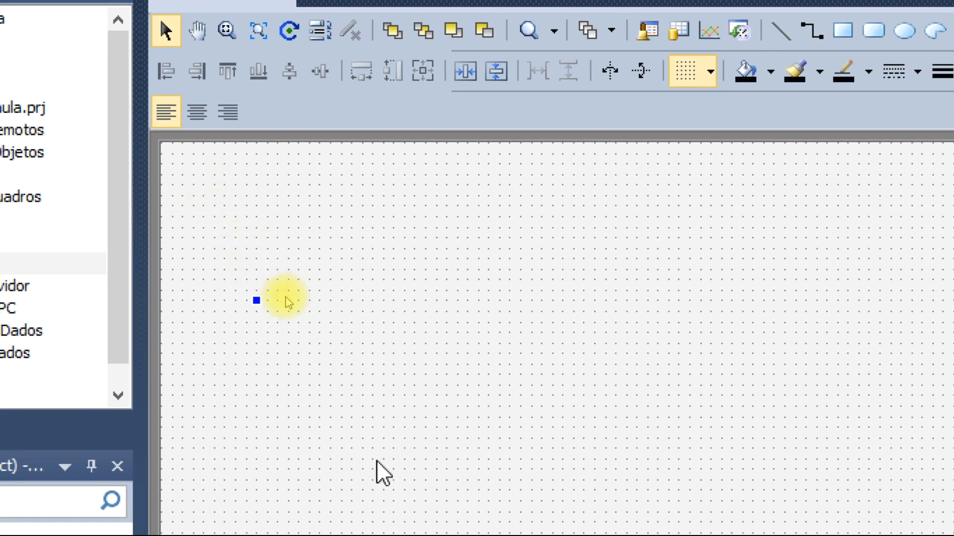
{"action": "key", "text": "Delete"}
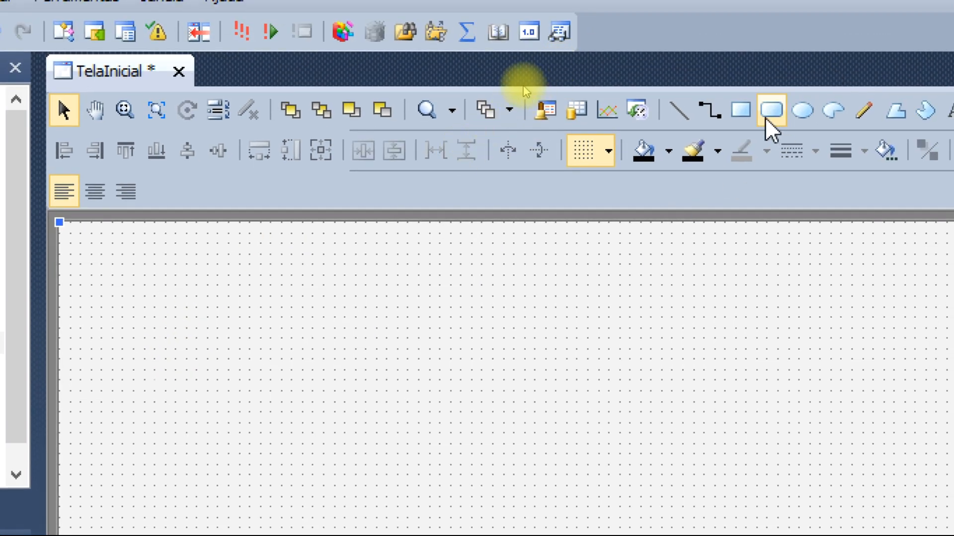
Step: Draw a nearly square rectangle, slightly taller than wide, on an empty area in the lower part of TelaInicial
{"action": "left_click", "coordinate": [767, 120]}
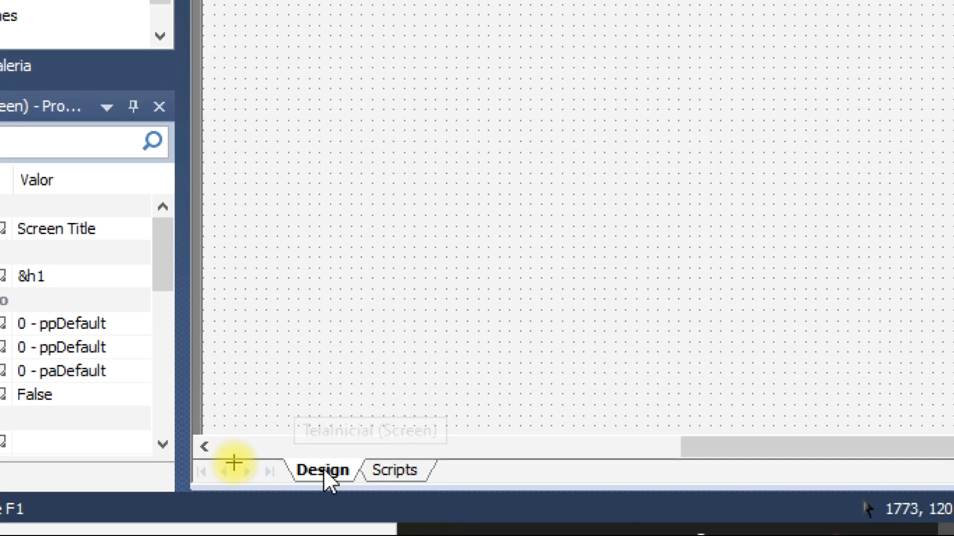
{"action": "mouse_move", "coordinate": [256, 194]}
{"action": "left_mouse_down"}
{"action": "mouse_move", "coordinate": [365, 296]}
{"action": "mouse_move", "coordinate": [442, 435]}
{"action": "mouse_move", "coordinate": [434, 424]}
{"action": "mouse_move", "coordinate": [443, 394]}
{"action": "left_mouse_up"}
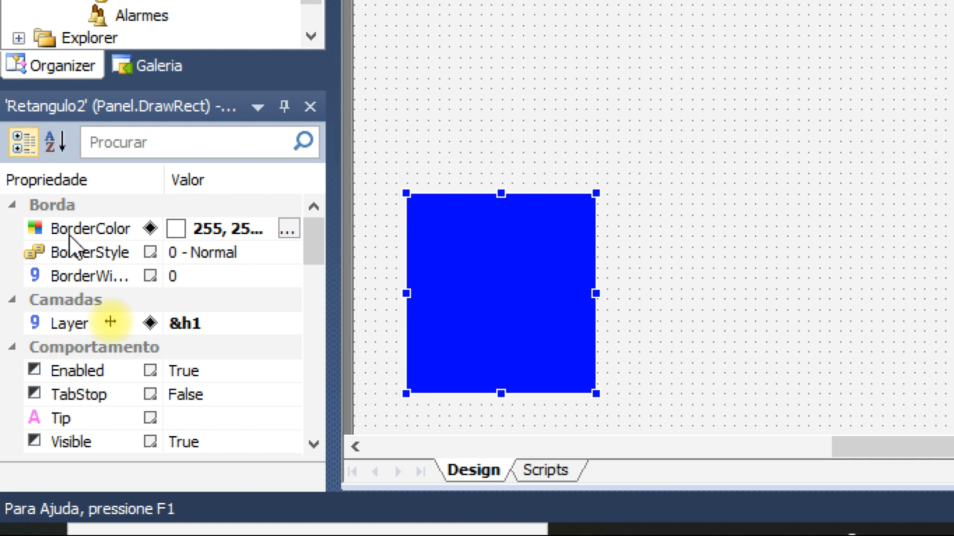
{"action": "left_click", "coordinate": [484, 132]}
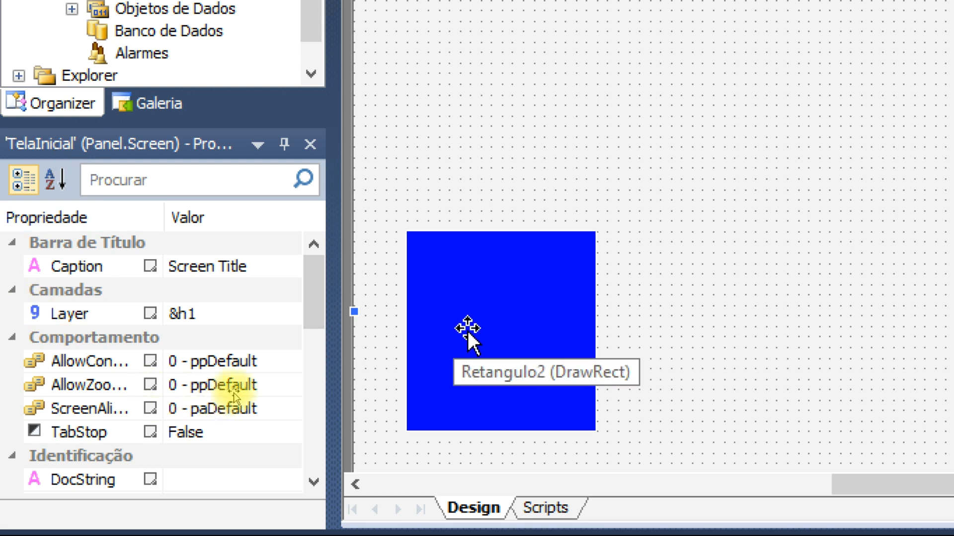
Step: Set the BorderColor of the blue rectangle to black (0, 0, 0)
{"action": "left_click", "coordinate": [449, 331]}
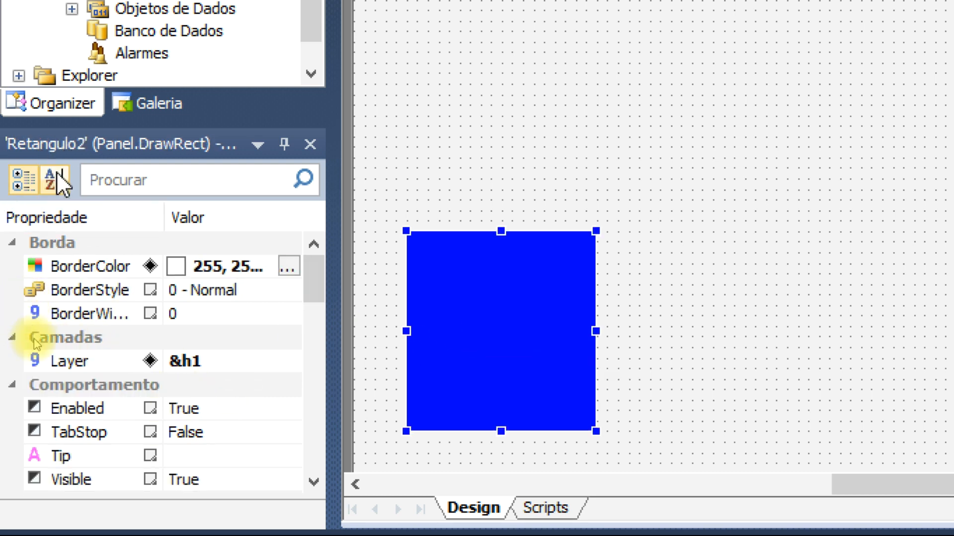
{"action": "left_click", "coordinate": [292, 267]}
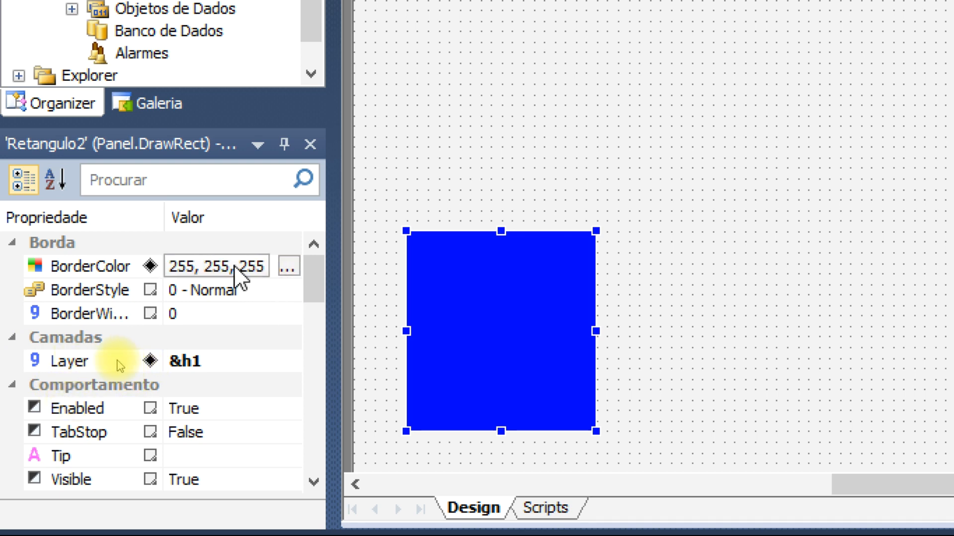
{"action": "left_click", "coordinate": [284, 264]}
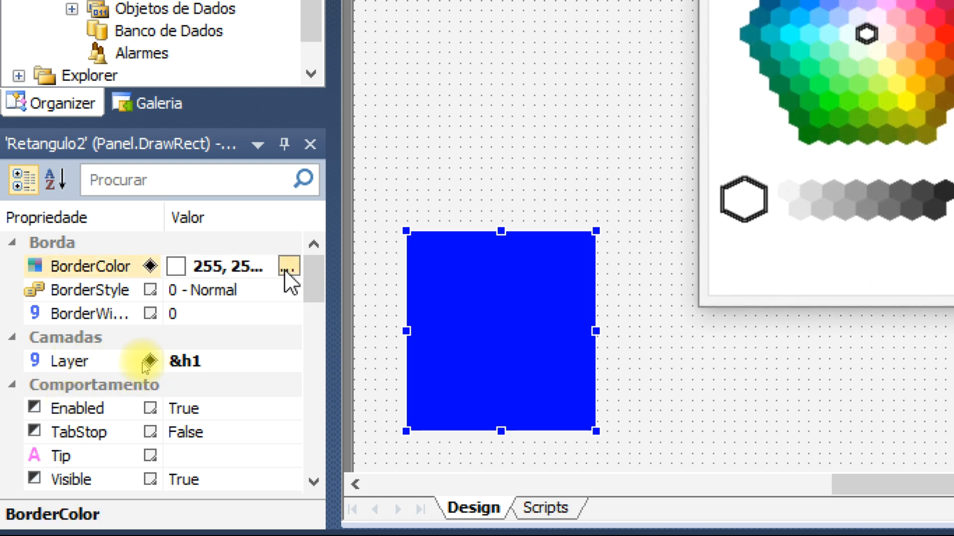
{"action": "left_click", "coordinate": [773, 201]}
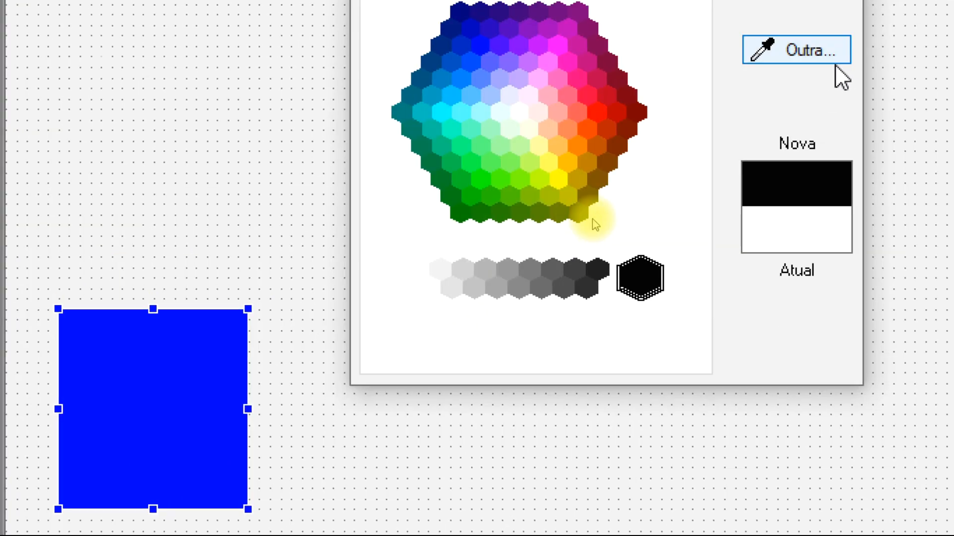
{"action": "left_click", "coordinate": [792, 65]}
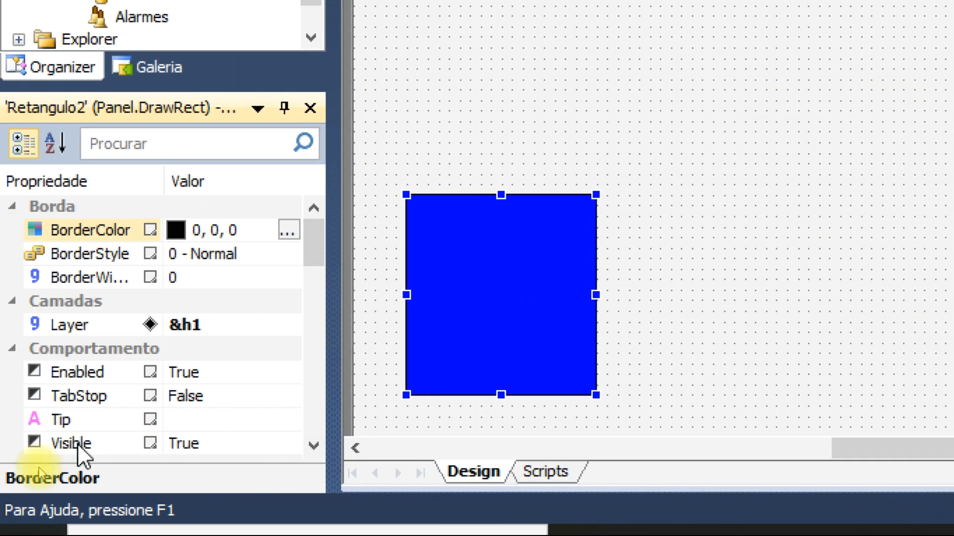
Step: Try the Dash, Dot and DashDot border styles on the blue rectangle, and return its BorderStyle to 0 - Normal
{"action": "left_click", "coordinate": [248, 254]}
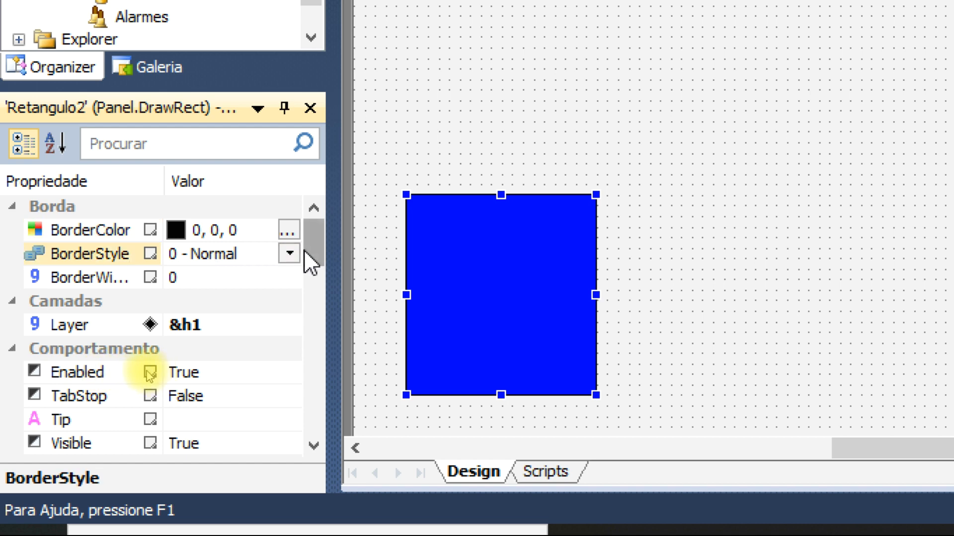
{"action": "left_click", "coordinate": [289, 253]}
{"action": "left_click", "coordinate": [234, 301]}
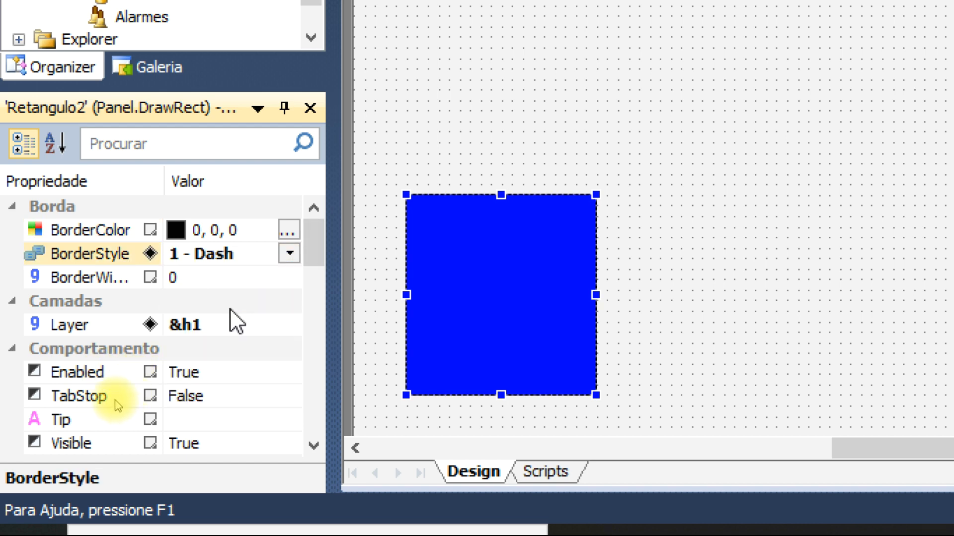
{"action": "left_click", "coordinate": [293, 259]}
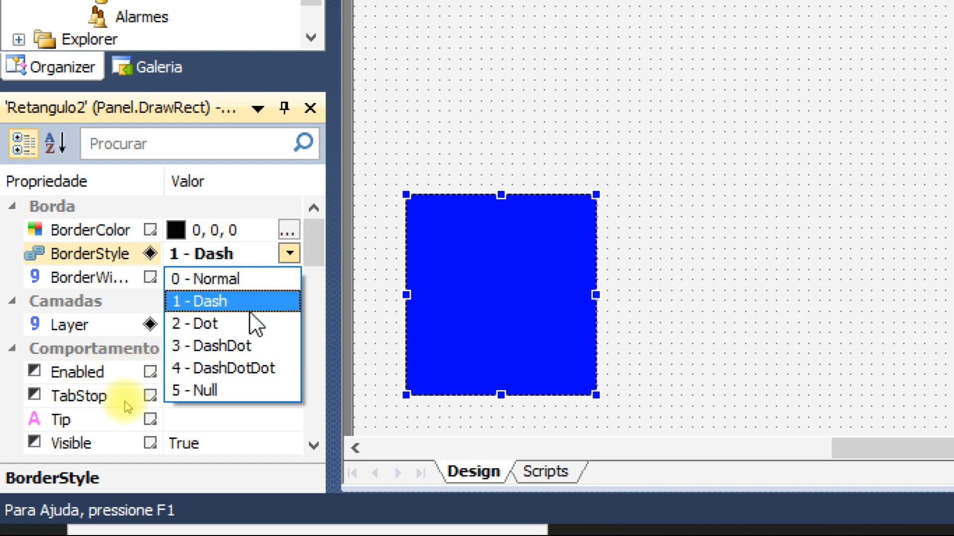
{"action": "left_click", "coordinate": [246, 326]}
{"action": "left_click", "coordinate": [291, 256]}
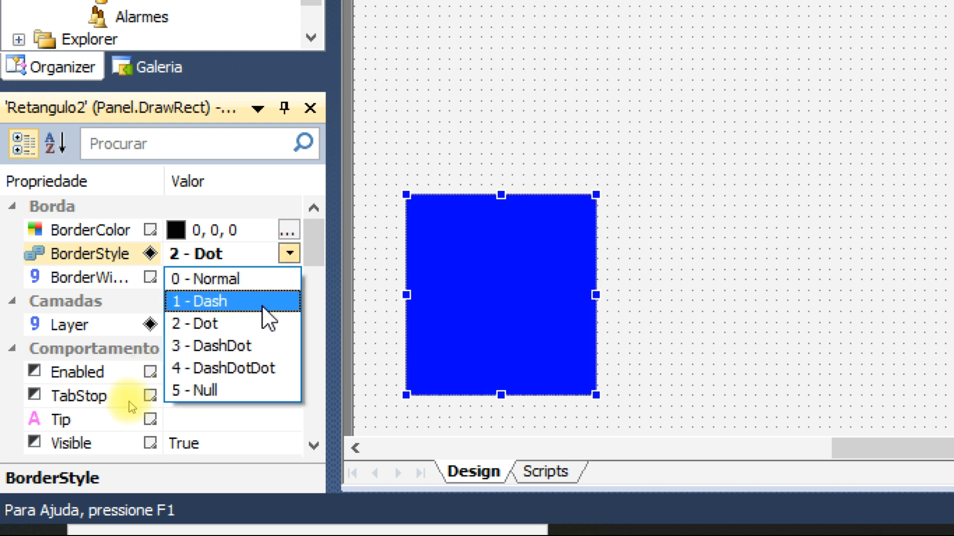
{"action": "left_click", "coordinate": [242, 350]}
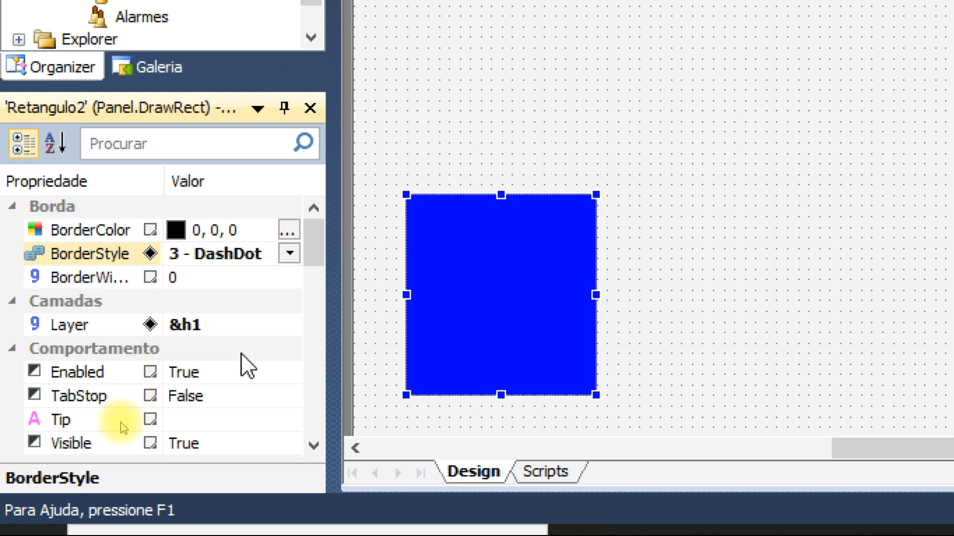
{"action": "left_click", "coordinate": [289, 254]}
{"action": "left_click", "coordinate": [253, 281]}
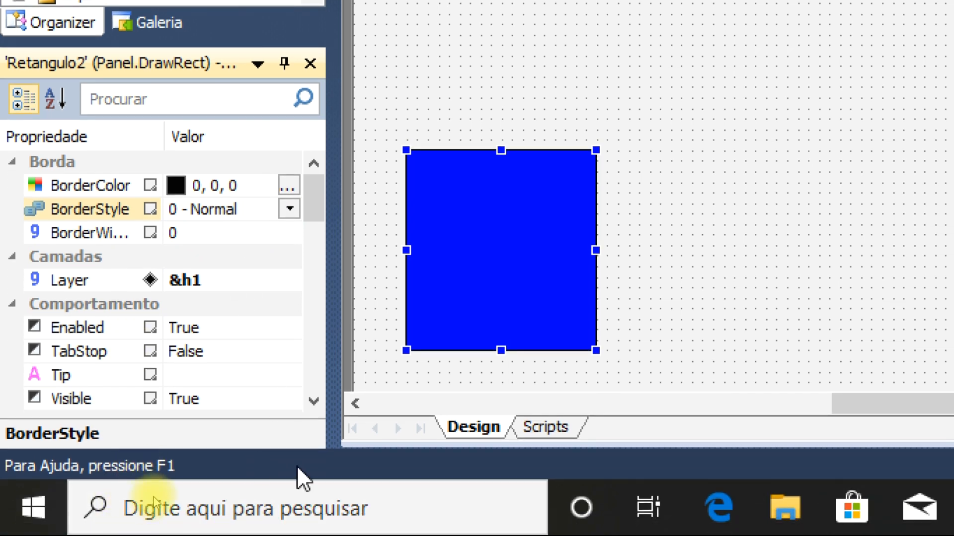
Step: Apply the 1 - Raised option of Effect3D to the blue rectangle
{"action": "left_click", "coordinate": [314, 400]}
{"action": "left_click", "coordinate": [313, 401]}
{"action": "left_click", "coordinate": [314, 400]}
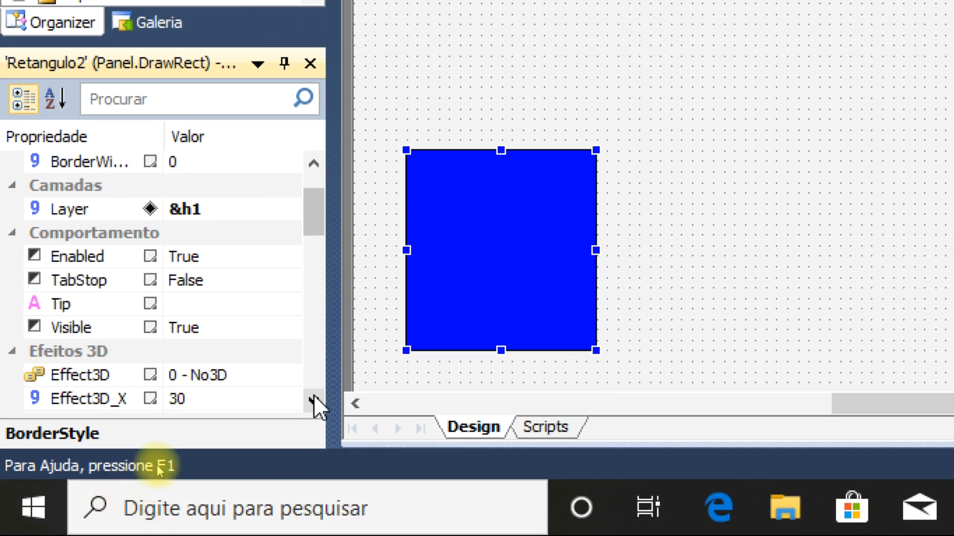
{"action": "left_click", "coordinate": [314, 400]}
{"action": "left_click", "coordinate": [314, 400]}
{"action": "left_click", "coordinate": [314, 400]}
{"action": "left_click", "coordinate": [314, 401]}
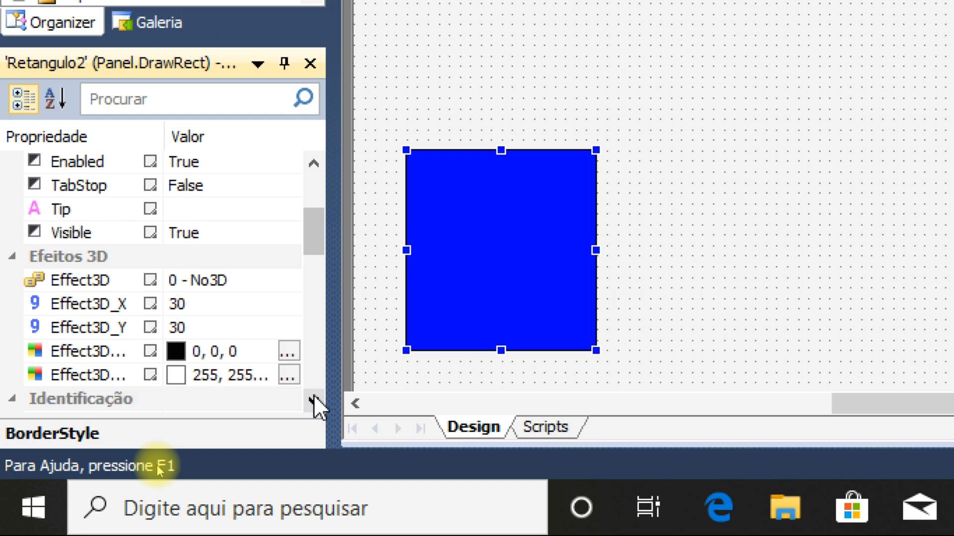
{"action": "left_click", "coordinate": [313, 401]}
{"action": "left_click", "coordinate": [314, 401]}
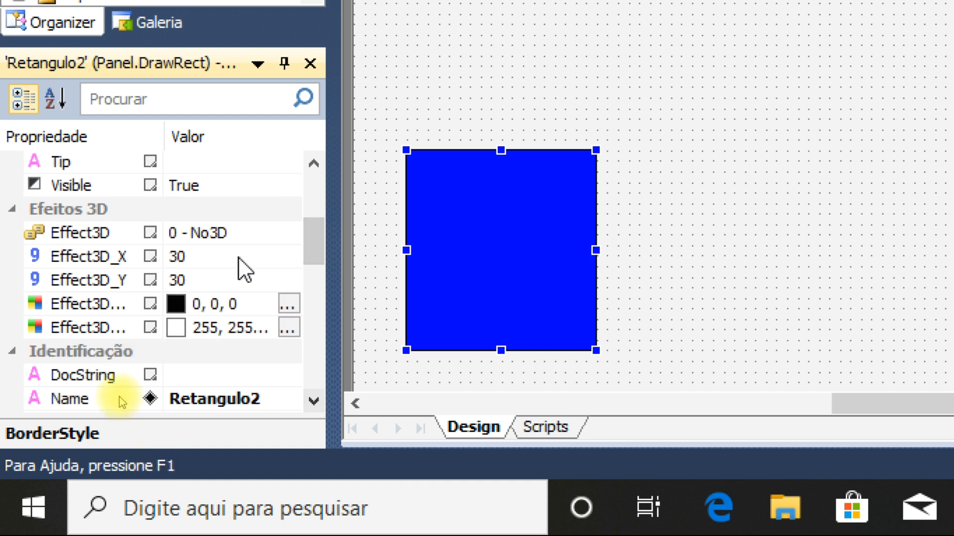
{"action": "left_click", "coordinate": [225, 232]}
{"action": "left_click", "coordinate": [289, 233]}
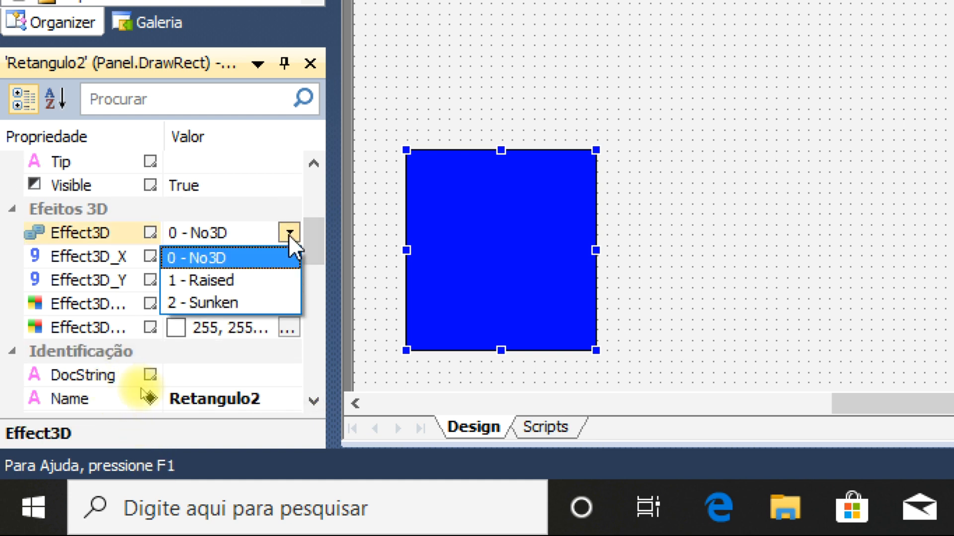
{"action": "left_click", "coordinate": [236, 282]}
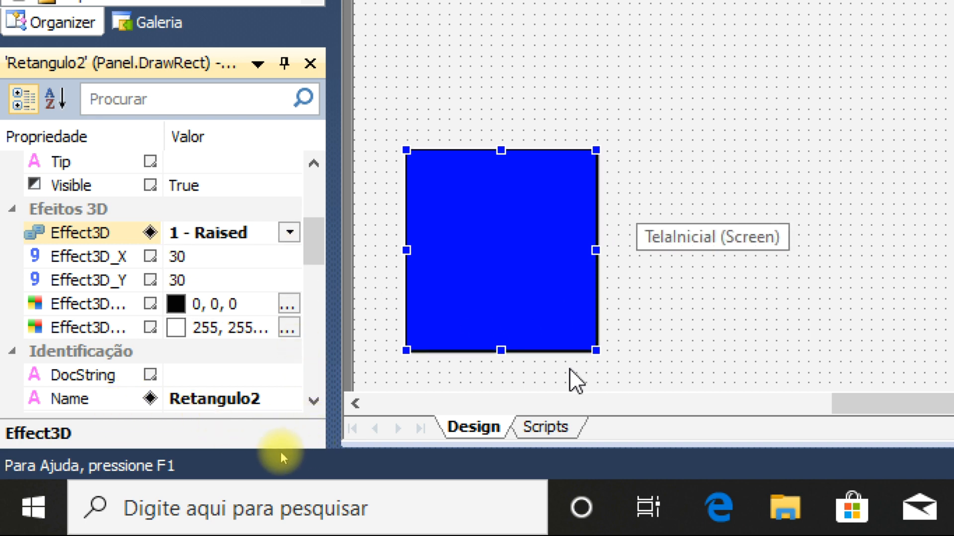
Step: Try the 2 - Sunken option of Effect3D on the blue rectangle, and return Effect3D to 0 - No3D
{"action": "left_click", "coordinate": [290, 232]}
{"action": "left_click", "coordinate": [260, 303]}
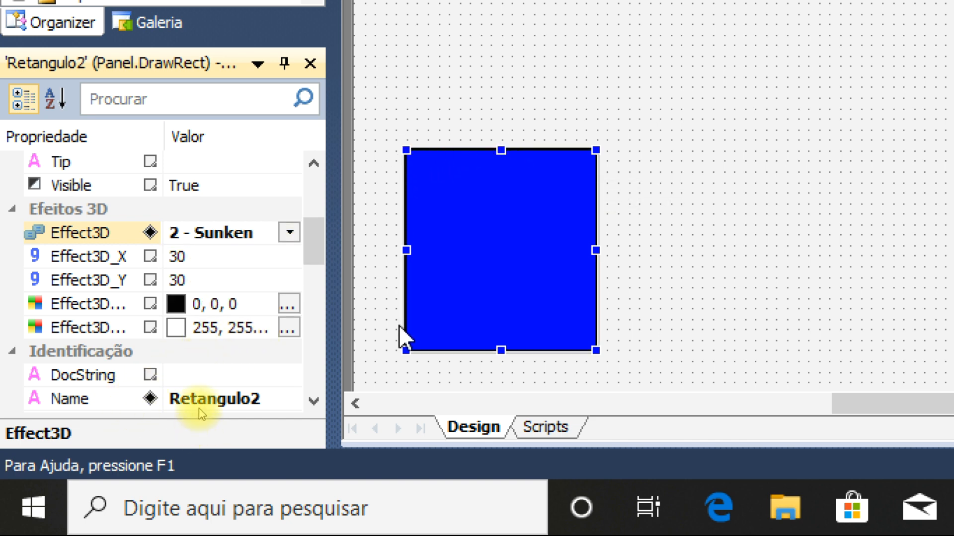
{"action": "left_click", "coordinate": [288, 232]}
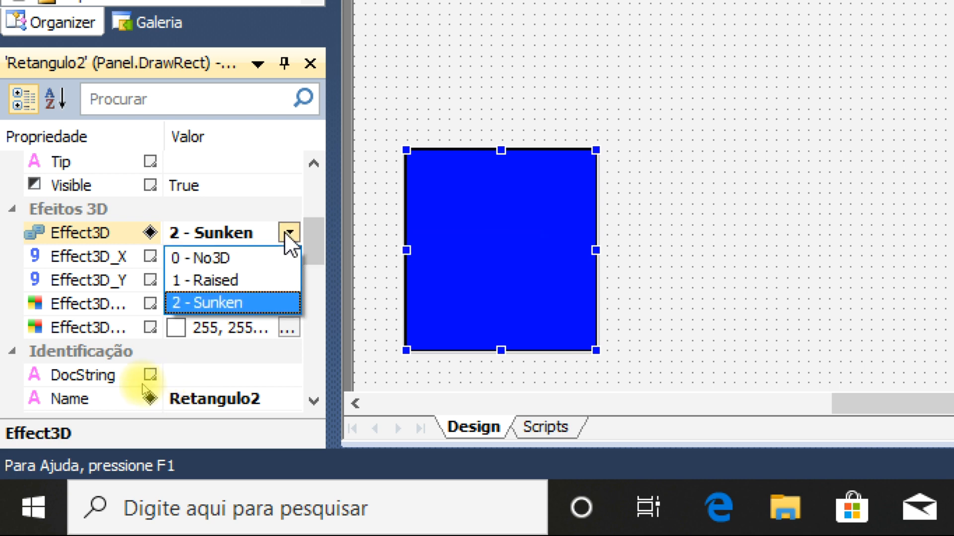
{"action": "left_click", "coordinate": [240, 257]}
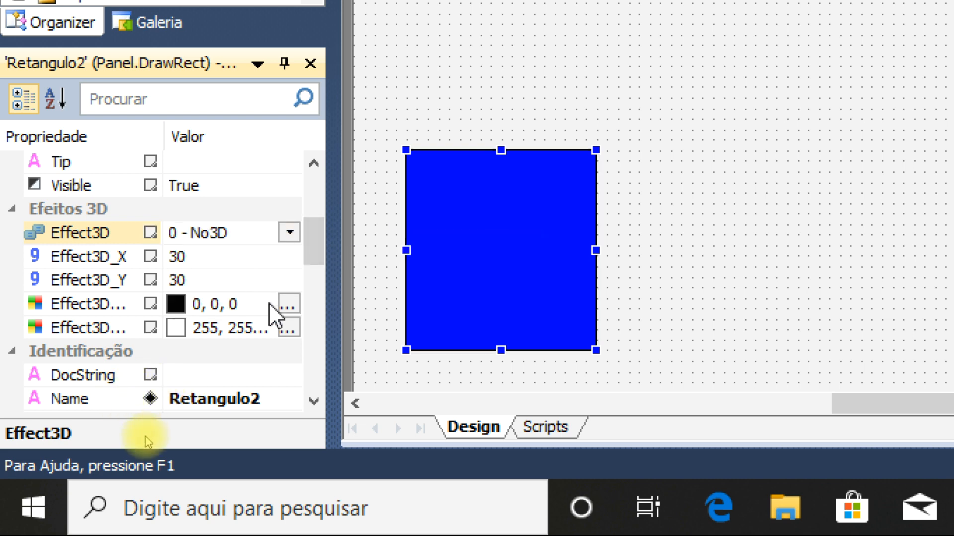
Step: Try caixa de agua as the Name of the blue rectangle, and discard the edit
{"action": "left_click", "coordinate": [314, 400]}
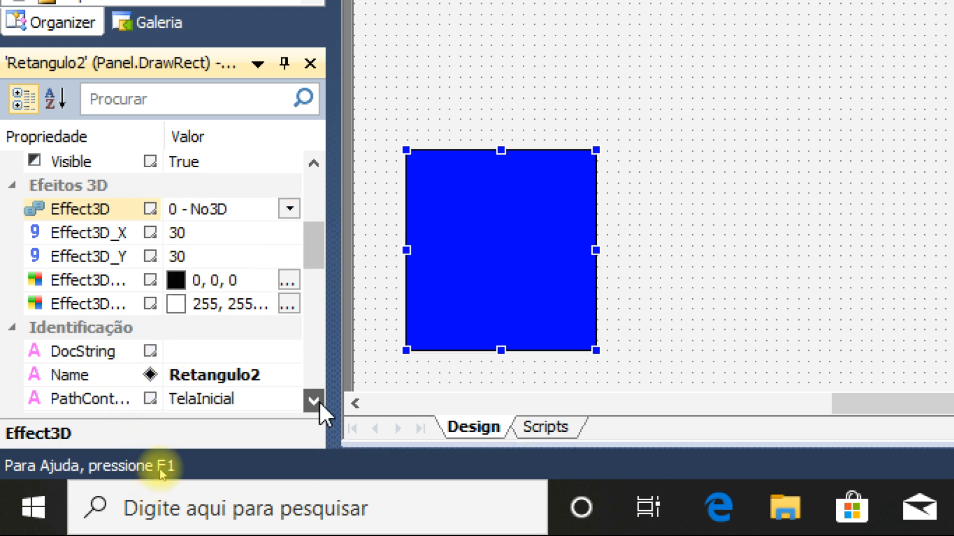
{"action": "left_click", "coordinate": [256, 304]}
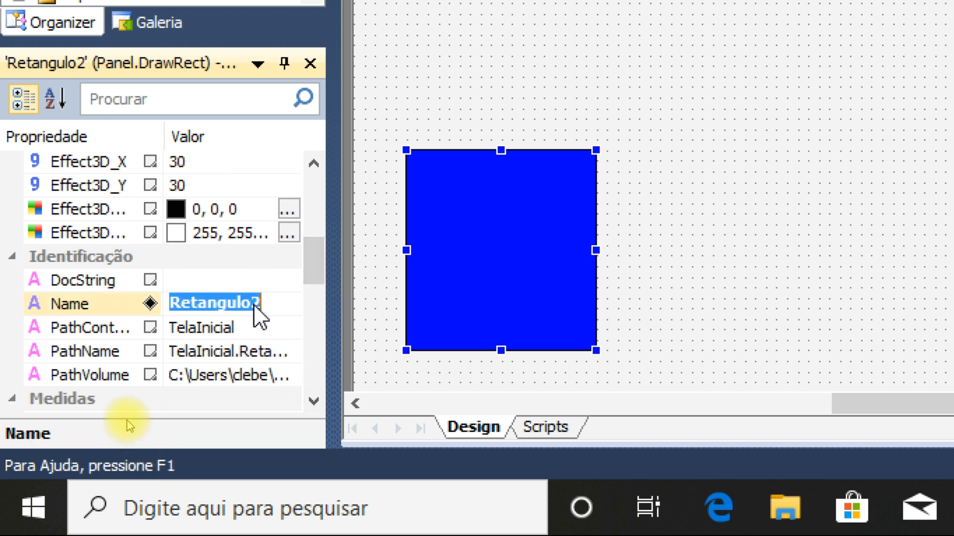
{"action": "key", "text": "BackSpace"}
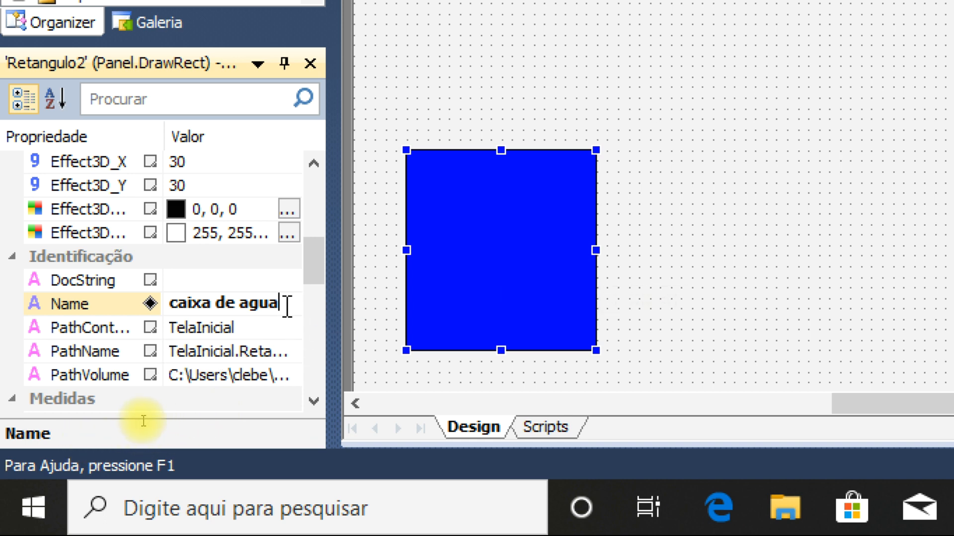
{"action": "key", "text": "Escape"}
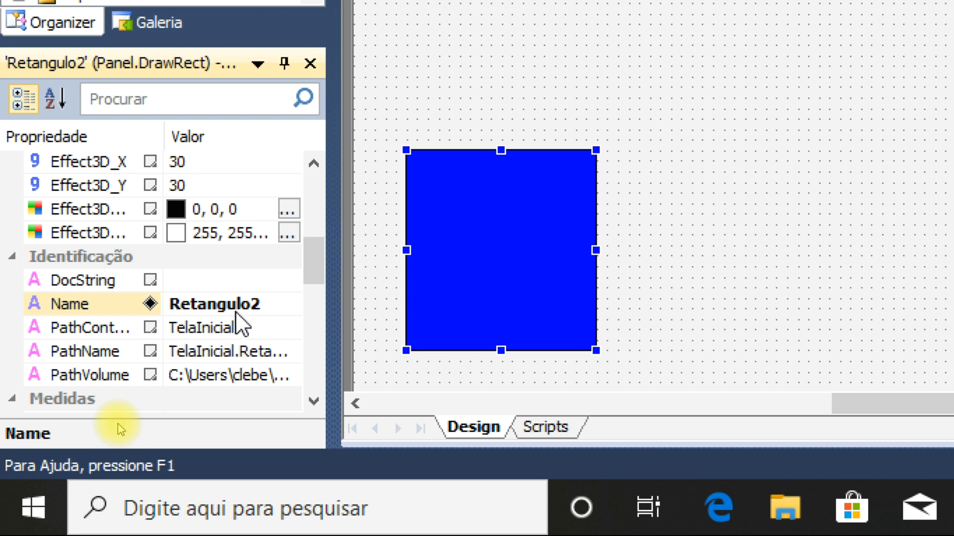
{"action": "left_click", "coordinate": [243, 305]}
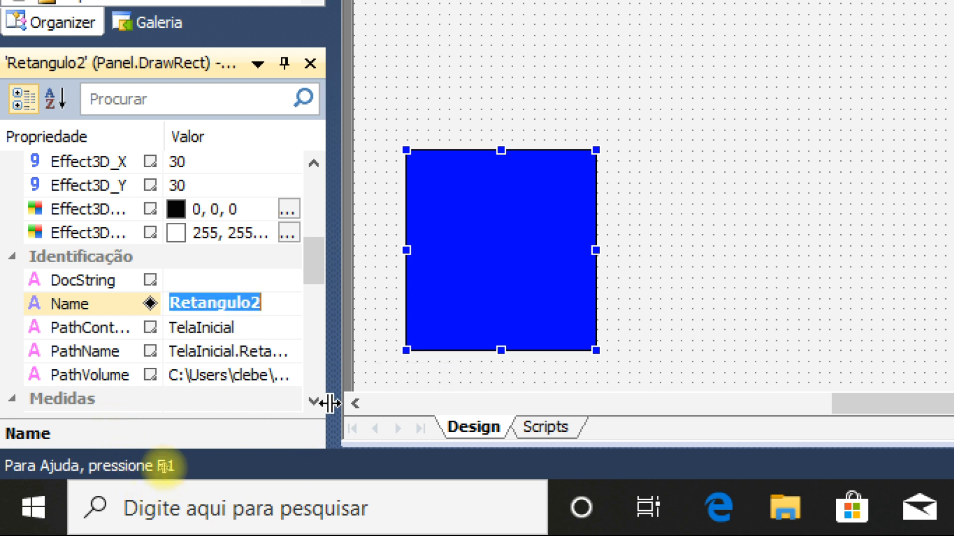
Step: Examine the identification and Medidas properties of the blue rectangle, including Angle, Height, Width, X and Y
{"action": "left_click", "coordinate": [310, 408]}
{"action": "left_click", "coordinate": [312, 406]}
{"action": "left_click", "coordinate": [312, 406]}
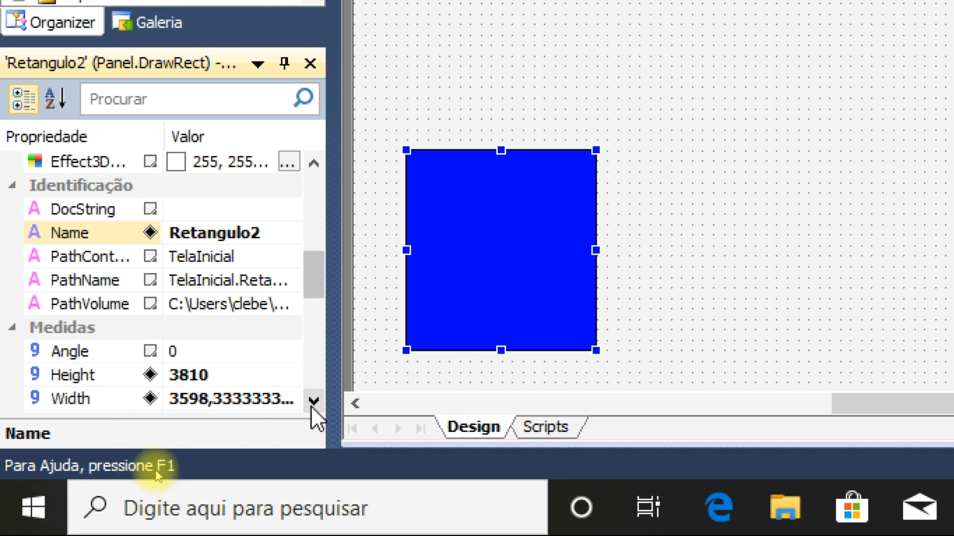
{"action": "left_click", "coordinate": [311, 407]}
{"action": "left_click", "coordinate": [312, 403]}
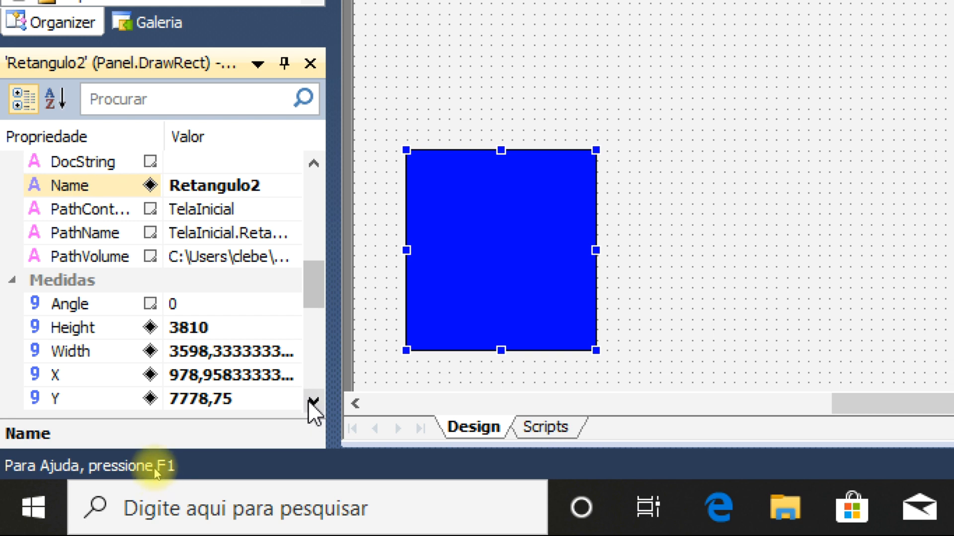
{"action": "left_click", "coordinate": [313, 405]}
{"action": "left_click", "coordinate": [312, 405]}
{"action": "left_click", "coordinate": [313, 405]}
{"action": "left_click", "coordinate": [313, 405]}
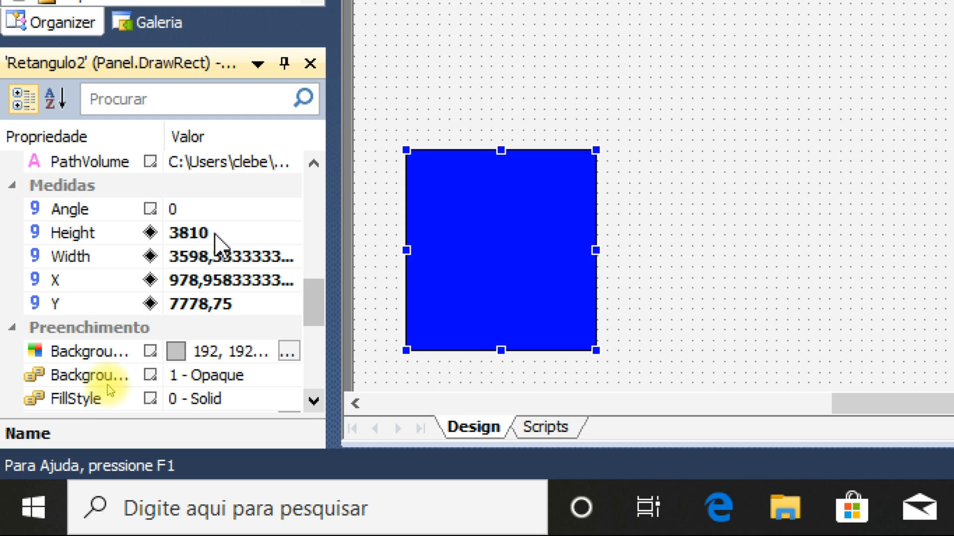
Step: Enlarge the blue rectangle to about 4207 wide and 4789 high, and move it to about X 1984, Y 6191
{"action": "left_click", "coordinate": [595, 150]}
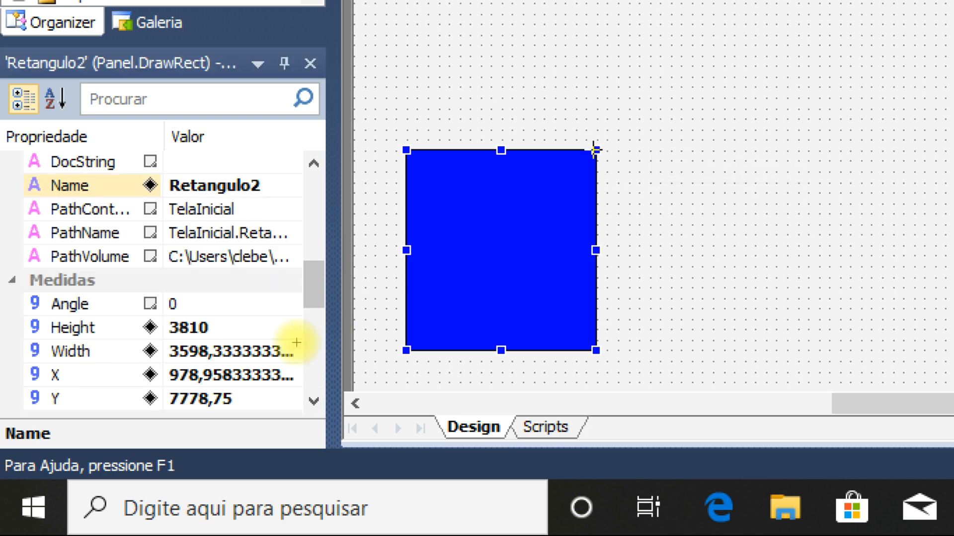
{"action": "left_click_drag", "start_coordinate": [595, 150], "coordinate": [630, 96]}
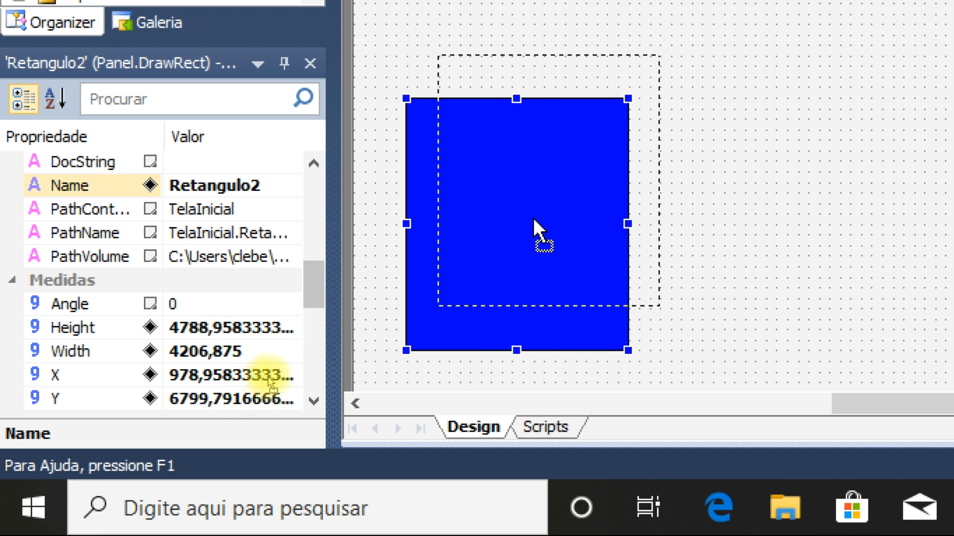
{"action": "left_click_drag", "start_coordinate": [534, 219], "coordinate": [548, 237]}
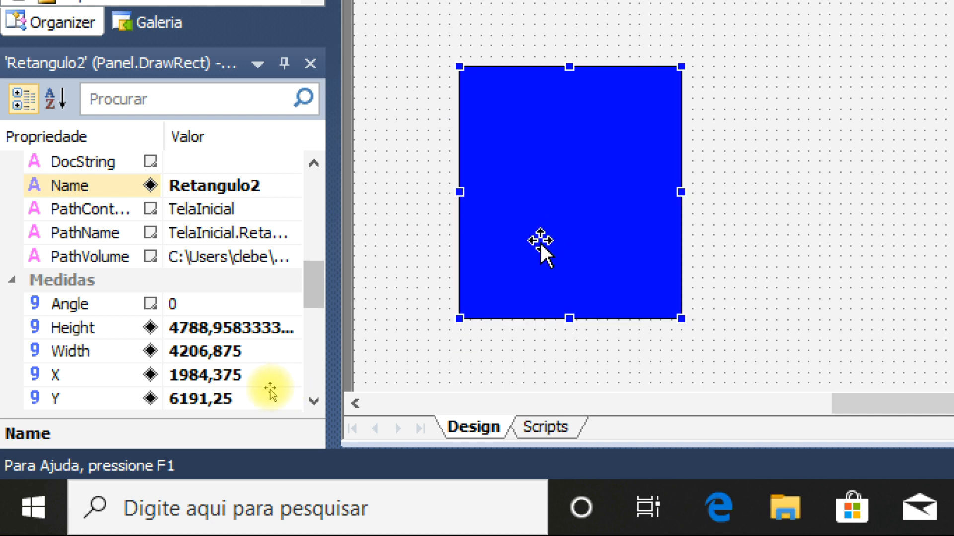
Step: Set the ForegroundColor of the blue rectangle to dark gray (90, 90, 90)
{"action": "left_click", "coordinate": [317, 399]}
{"action": "left_click", "coordinate": [316, 400]}
{"action": "left_click", "coordinate": [316, 399]}
{"action": "left_click", "coordinate": [317, 399]}
{"action": "left_click", "coordinate": [313, 400]}
{"action": "left_click", "coordinate": [314, 401]}
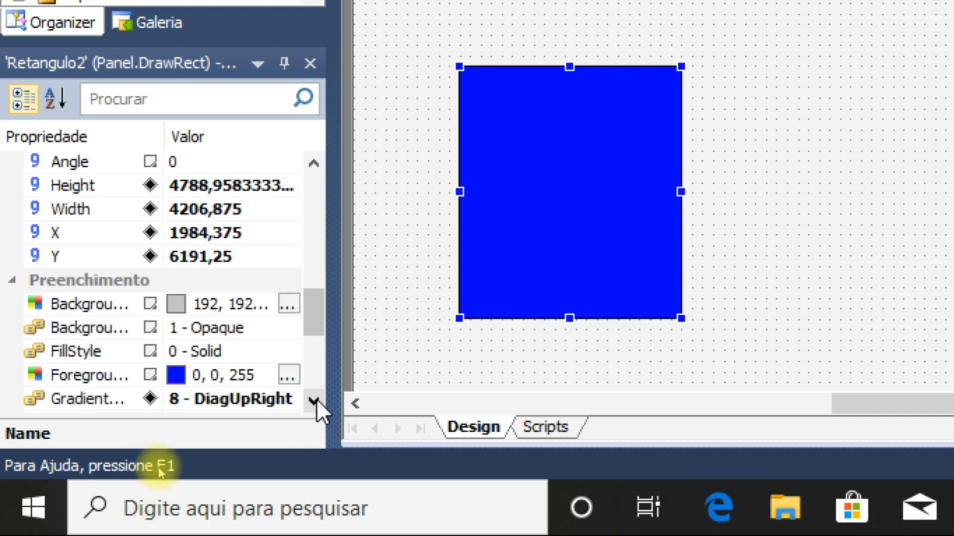
{"action": "left_click", "coordinate": [313, 401]}
{"action": "left_click", "coordinate": [313, 400]}
{"action": "left_click", "coordinate": [283, 253]}
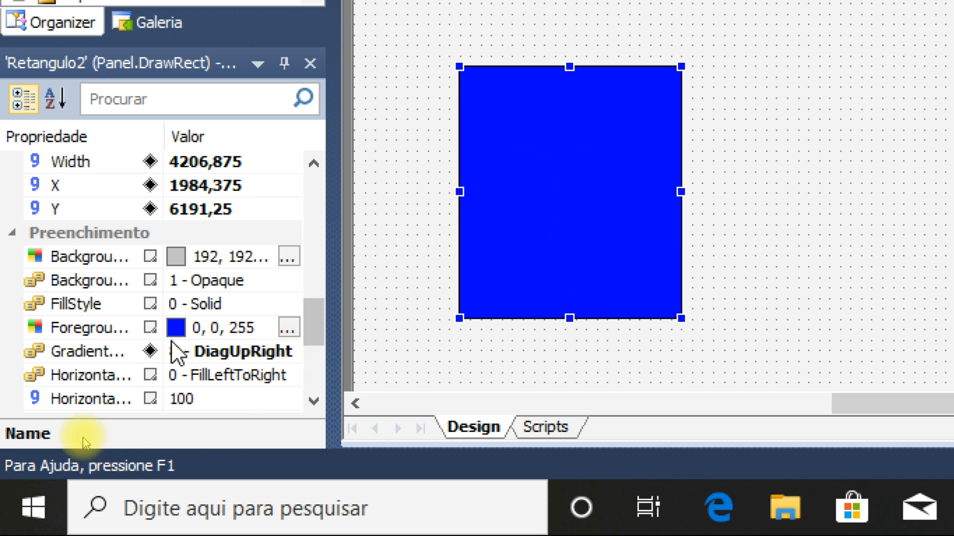
{"action": "left_click", "coordinate": [288, 327]}
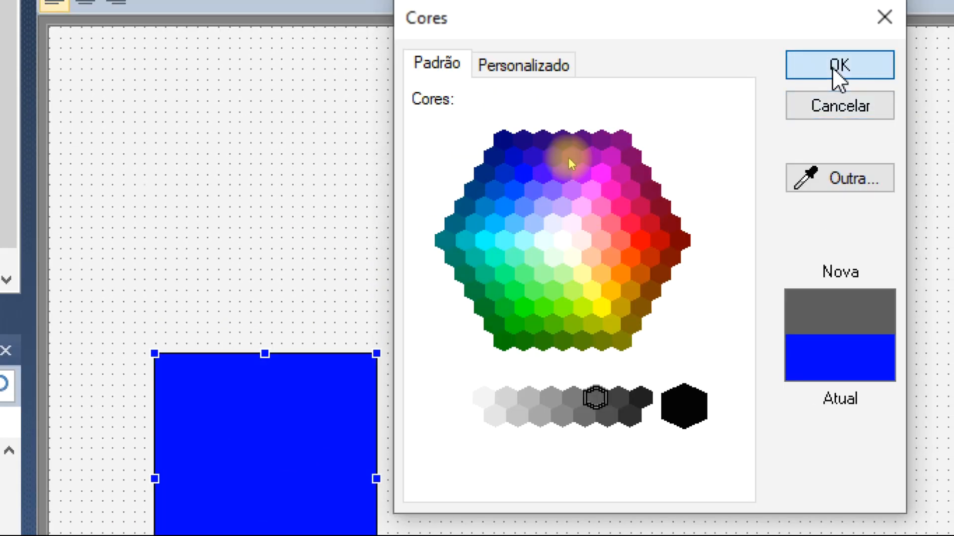
{"action": "left_click", "coordinate": [834, 68]}
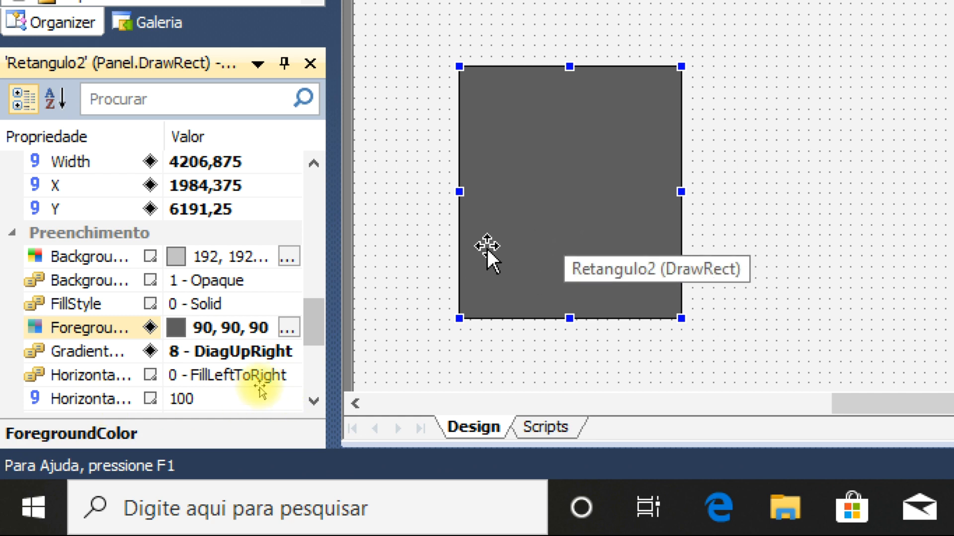
Step: Set the FillStyle of the gray rectangle to 3 - Vertical
{"action": "left_click", "coordinate": [231, 303]}
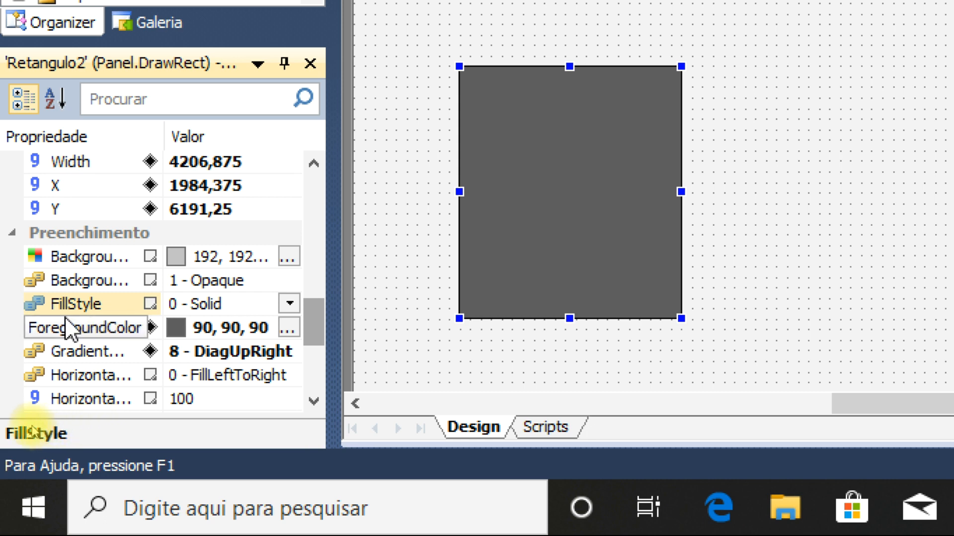
{"action": "left_click", "coordinate": [290, 304]}
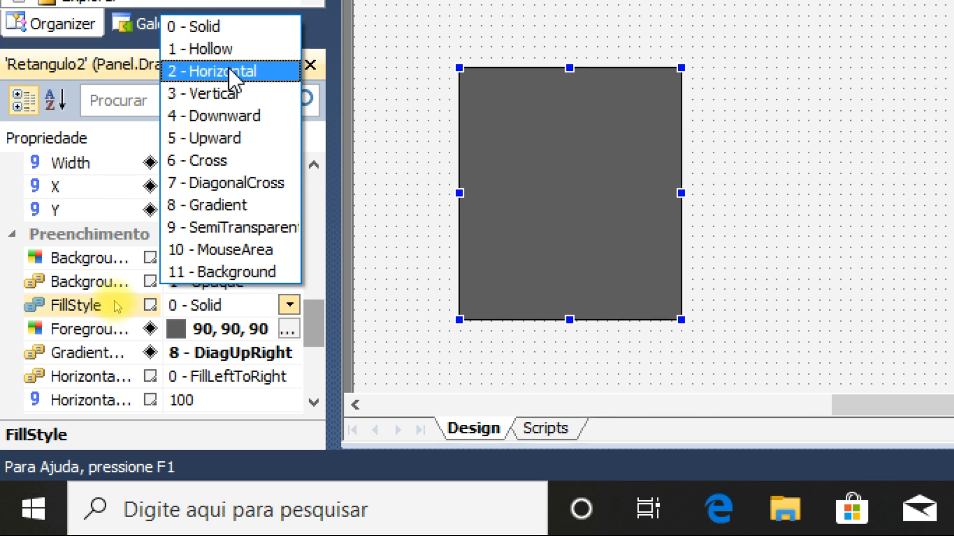
{"action": "left_click", "coordinate": [230, 93]}
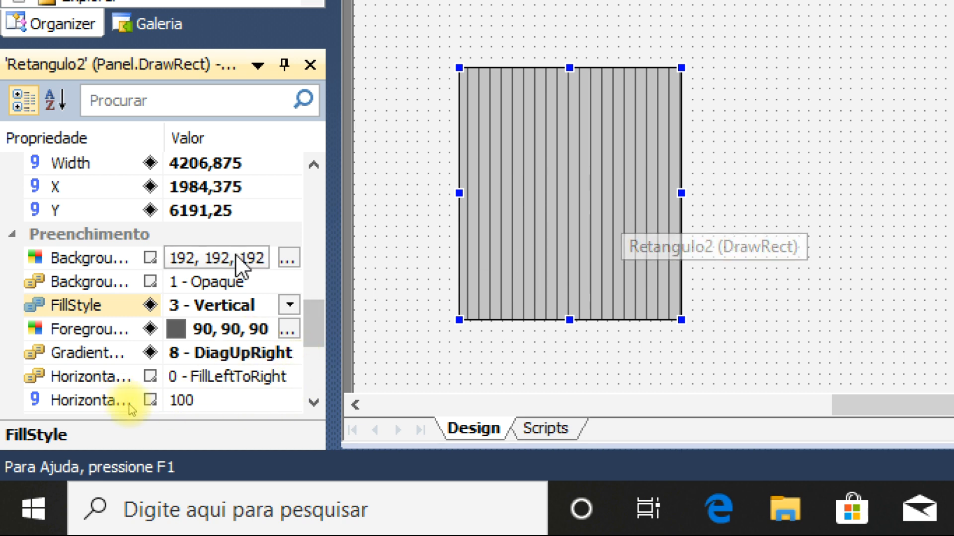
Step: Set the BackgroundColor of the vertically hatched rectangle to yellow (255, 255, 0)
{"action": "left_click", "coordinate": [287, 257]}
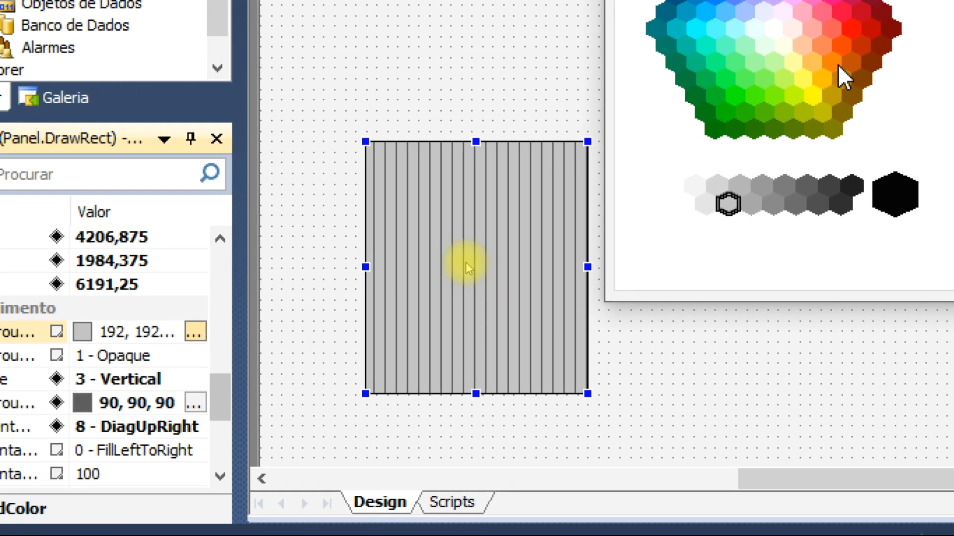
{"action": "left_click", "coordinate": [805, 102]}
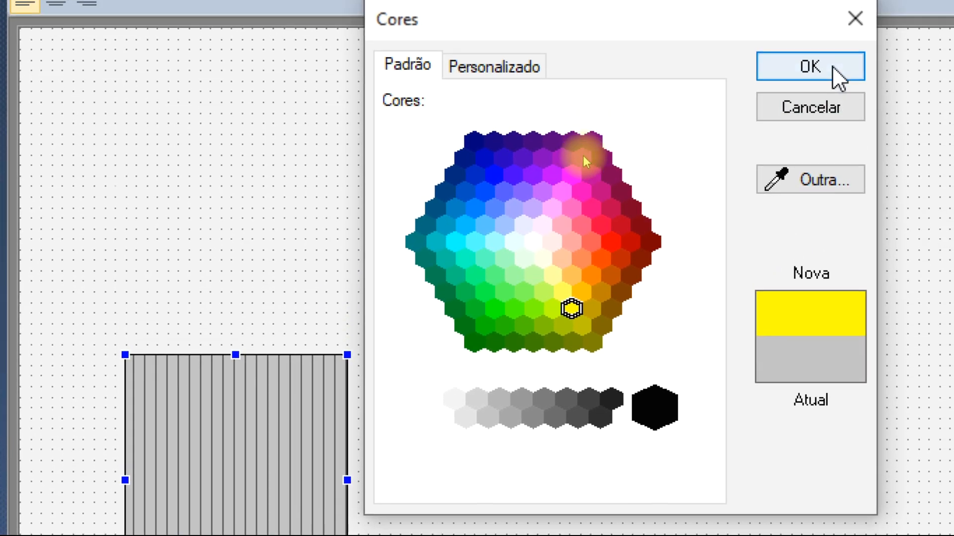
{"action": "left_click", "coordinate": [953, 0]}
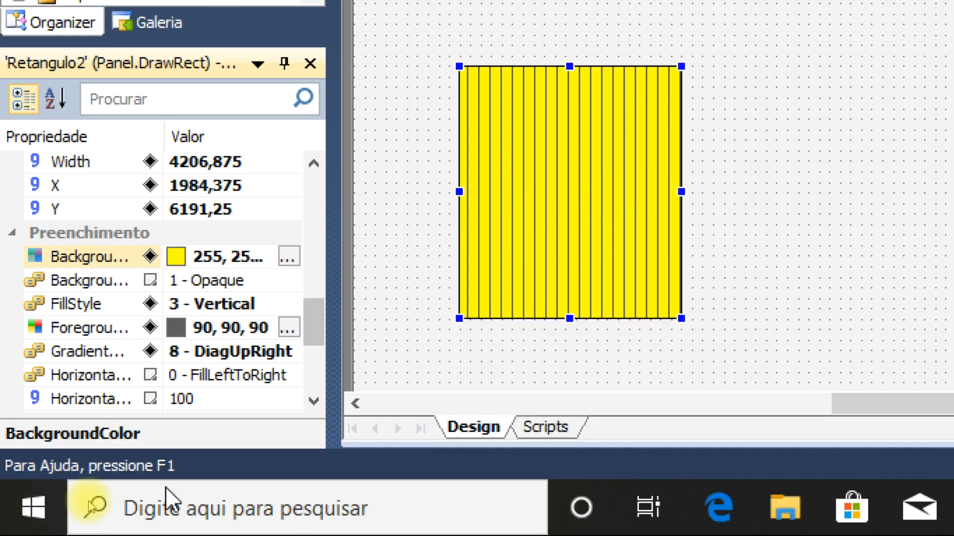
Step: Set the ForegroundColor of the hatched rectangle to red (255, 0, 0)
{"action": "left_click", "coordinate": [286, 358]}
{"action": "left_click", "coordinate": [287, 329]}
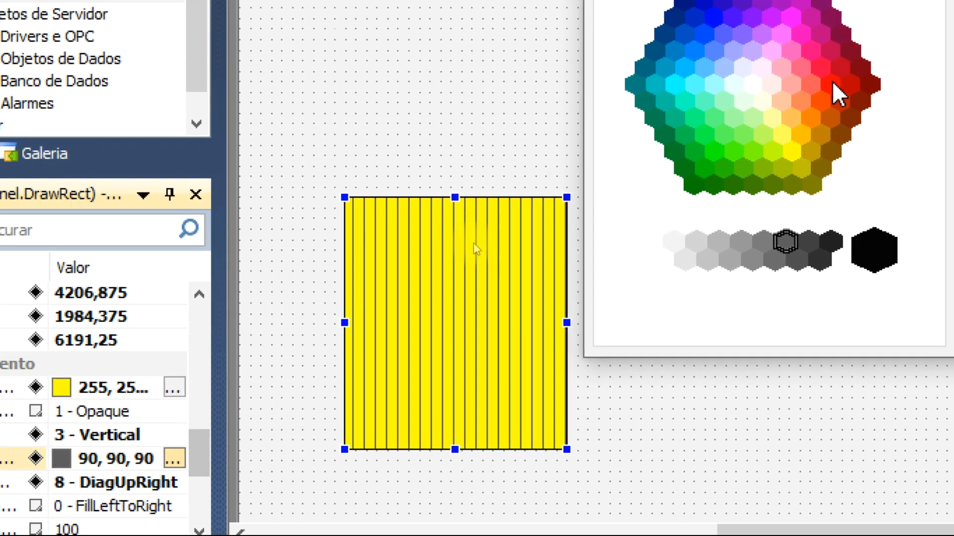
{"action": "left_click", "coordinate": [945, 0]}
{"action": "left_click", "coordinate": [939, 34]}
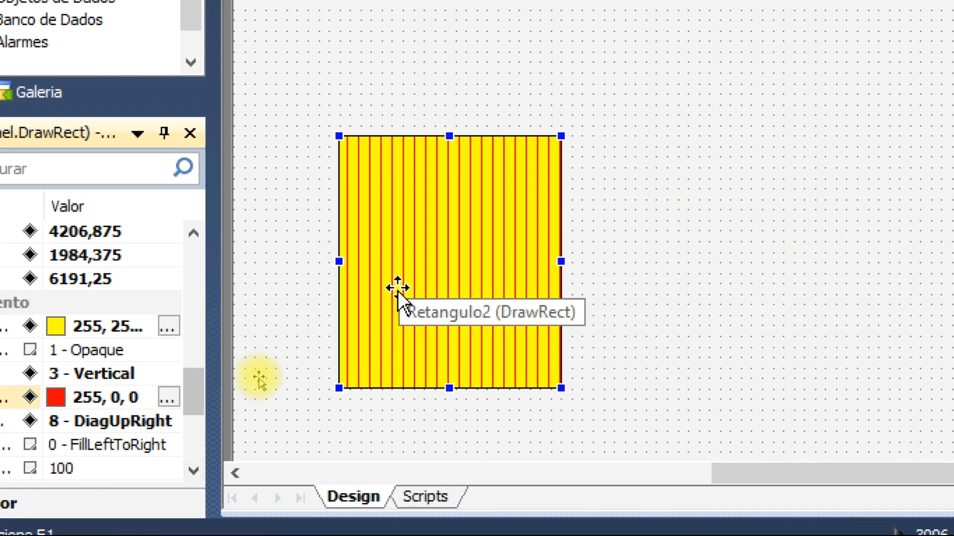
Step: Try the 6 - Cross fill on the yellow and red rectangle, and set its FillStyle to 8 - Gradient
{"action": "left_click", "coordinate": [158, 375]}
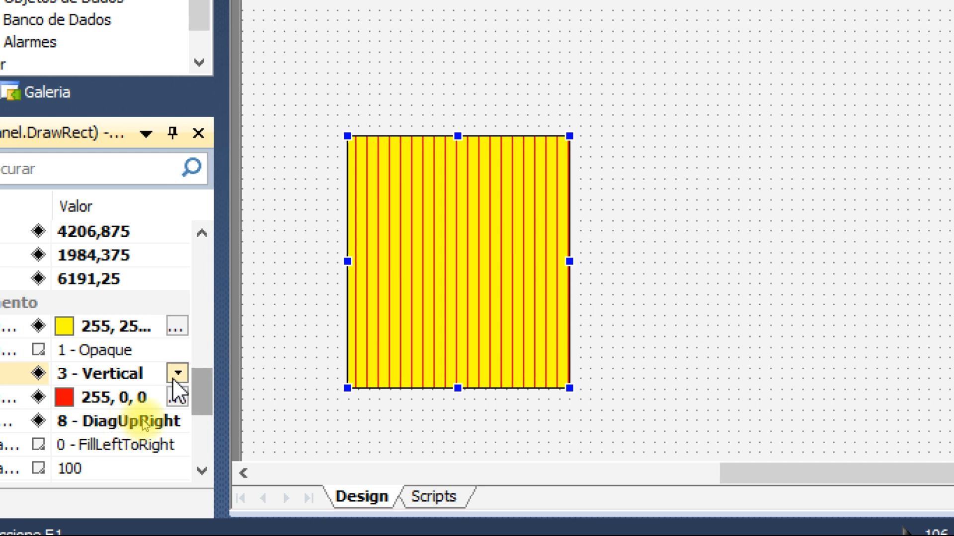
{"action": "left_click", "coordinate": [169, 374]}
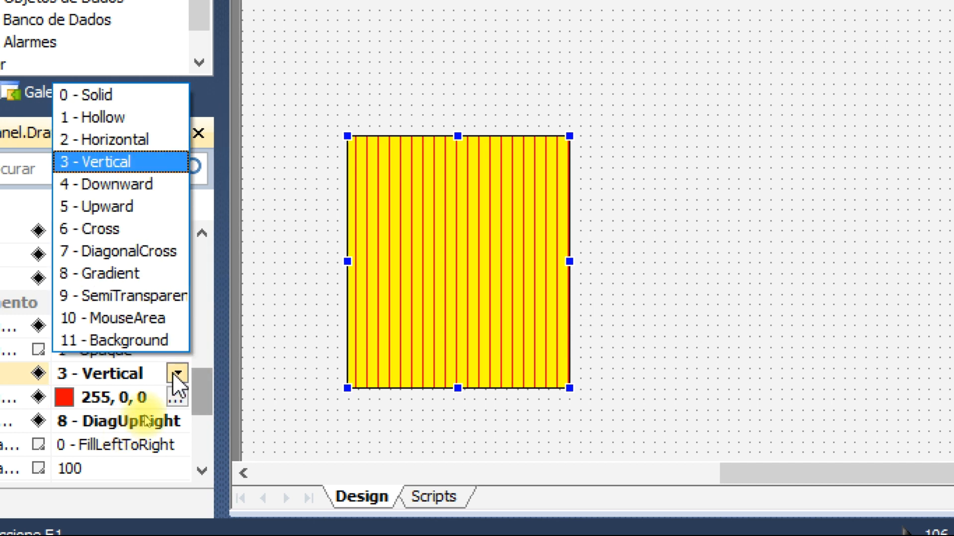
{"action": "left_click", "coordinate": [134, 230]}
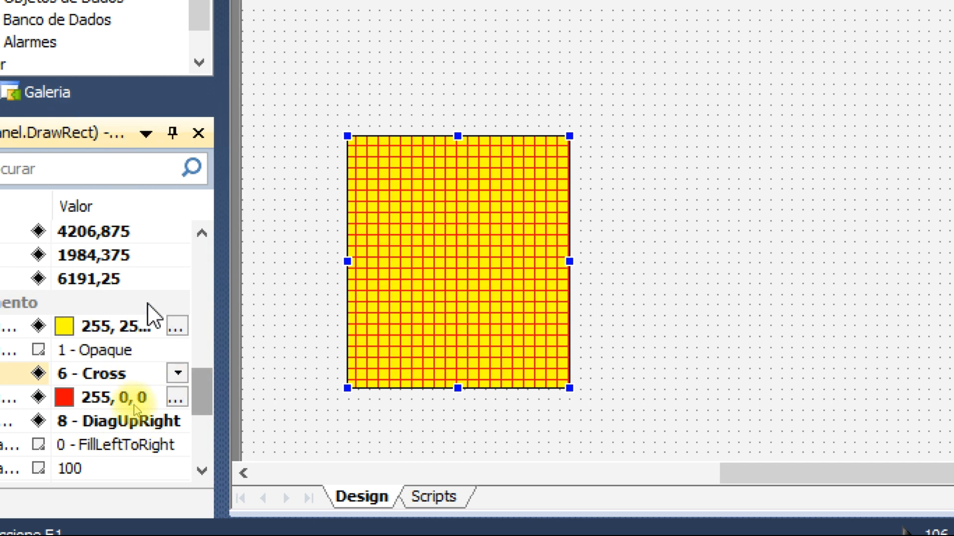
{"action": "left_click", "coordinate": [178, 373]}
{"action": "left_click", "coordinate": [137, 272]}
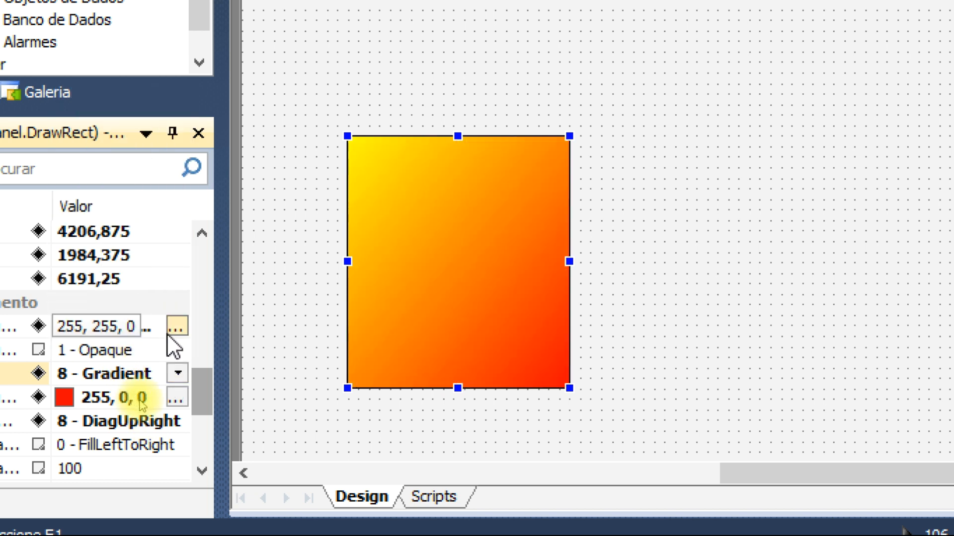
{"action": "left_click", "coordinate": [178, 373]}
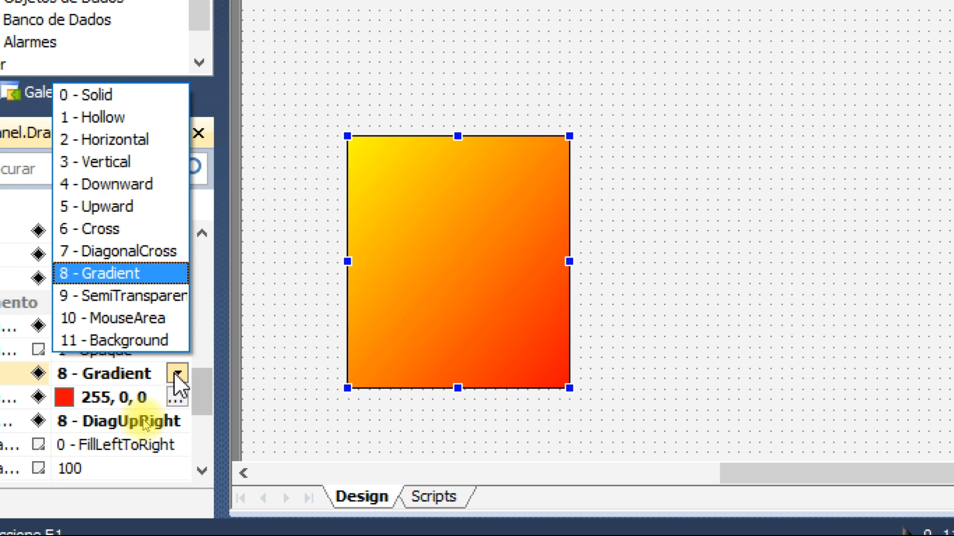
{"action": "left_click", "coordinate": [177, 373]}
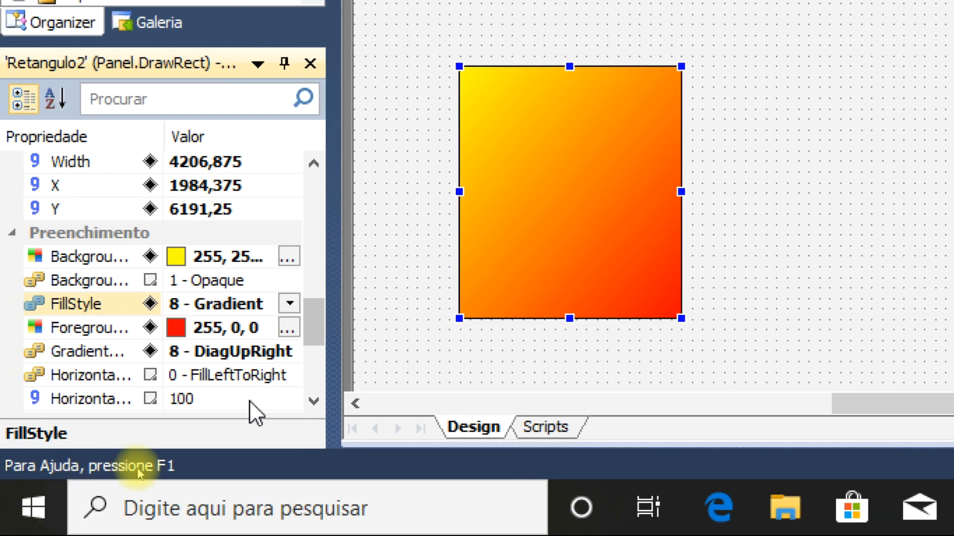
Step: Examine the remaining Preenchimento properties and the Sombra properties of the gradient rectangle
{"action": "left_click", "coordinate": [314, 404]}
{"action": "left_click", "coordinate": [314, 404]}
{"action": "left_click", "coordinate": [314, 403]}
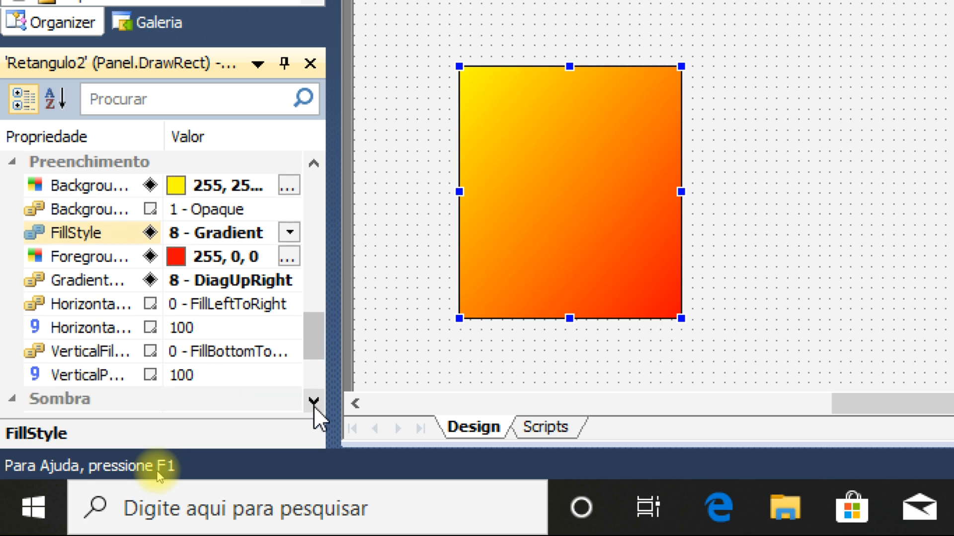
{"action": "left_click", "coordinate": [313, 403]}
{"action": "left_click", "coordinate": [314, 403]}
{"action": "left_click", "coordinate": [314, 403]}
{"action": "left_click", "coordinate": [313, 403]}
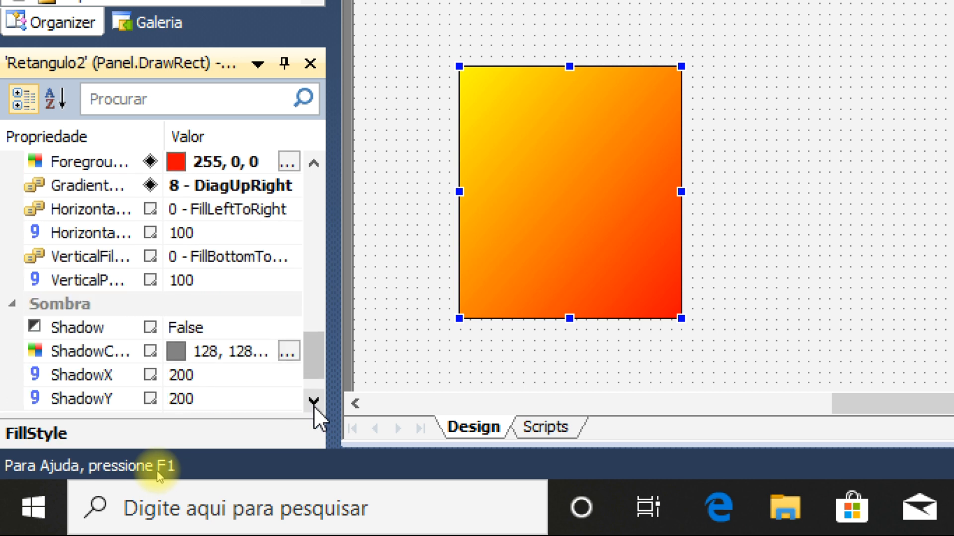
{"action": "left_click", "coordinate": [314, 403]}
{"action": "left_click", "coordinate": [314, 403]}
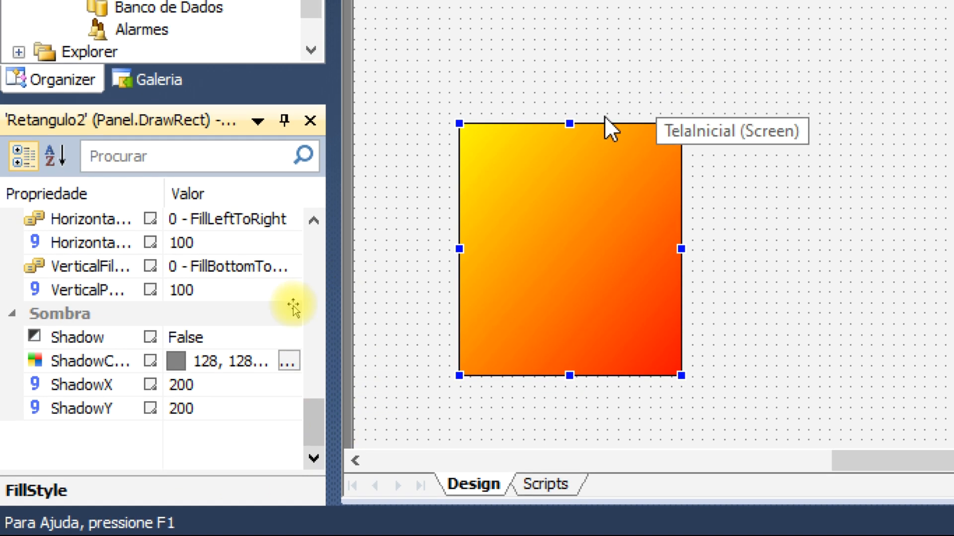
Step: Move the yellow-red rectangle toward the upper middle of TelaInicial and choose the Gradiente vertical na borda fill style for it
{"action": "left_click_drag", "start_coordinate": [546, 258], "coordinate": [727, 80]}
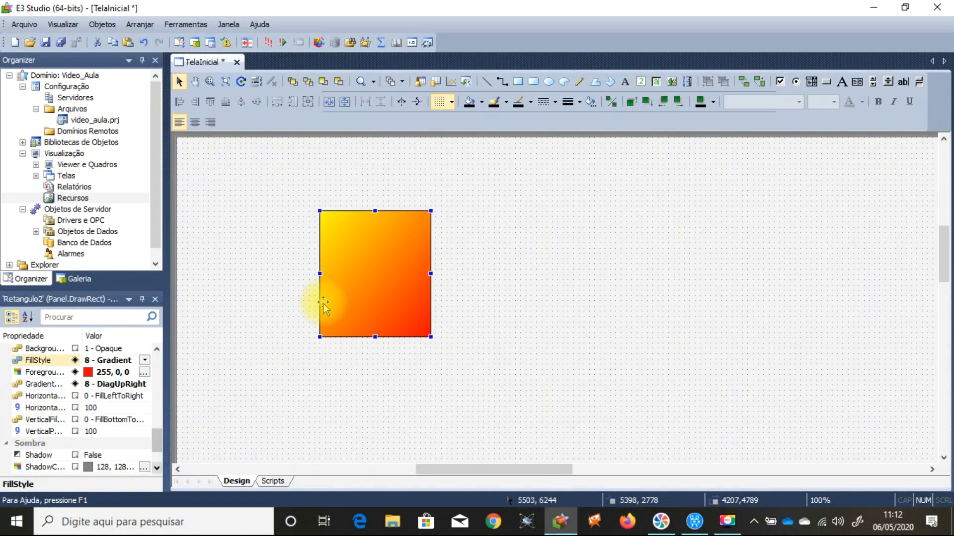
{"action": "left_click_drag", "start_coordinate": [351, 298], "coordinate": [510, 247]}
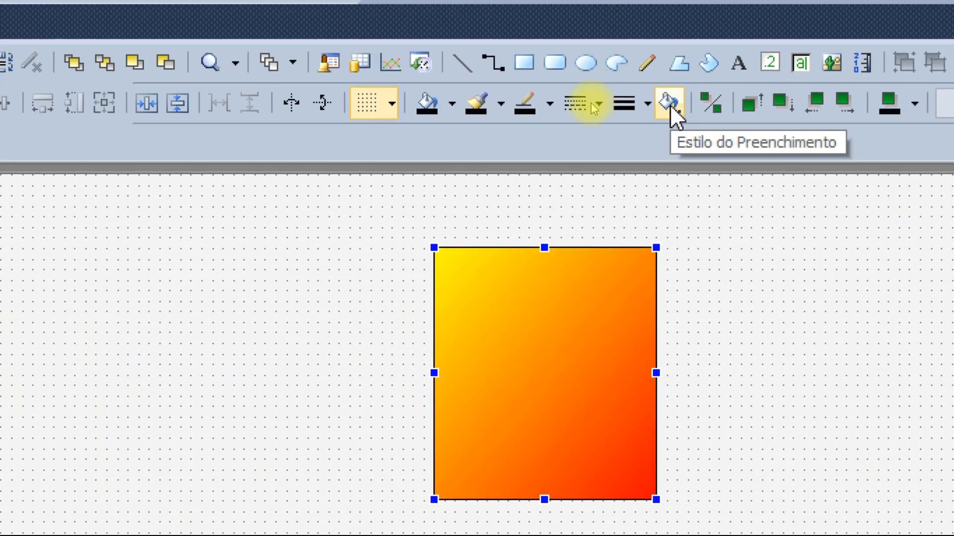
{"action": "left_click", "coordinate": [670, 104]}
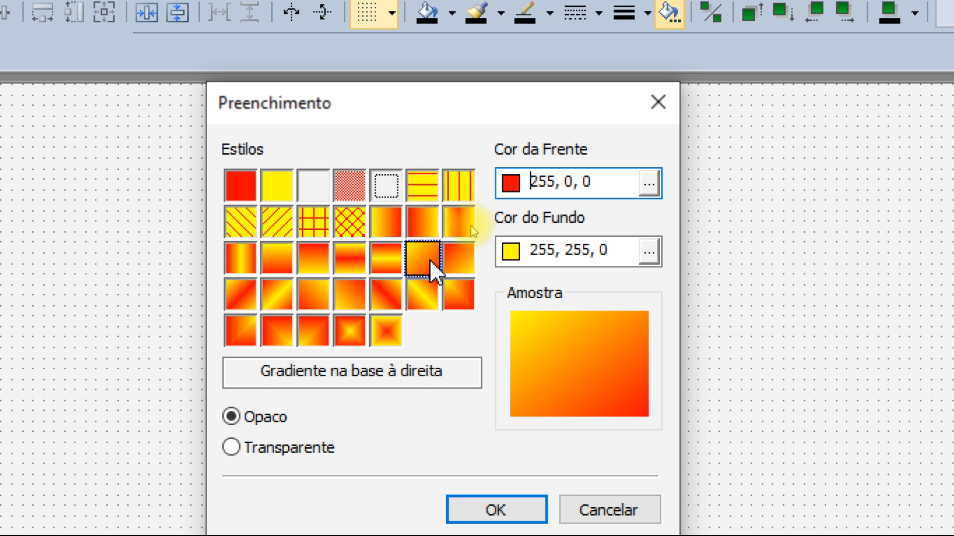
{"action": "left_click", "coordinate": [243, 259]}
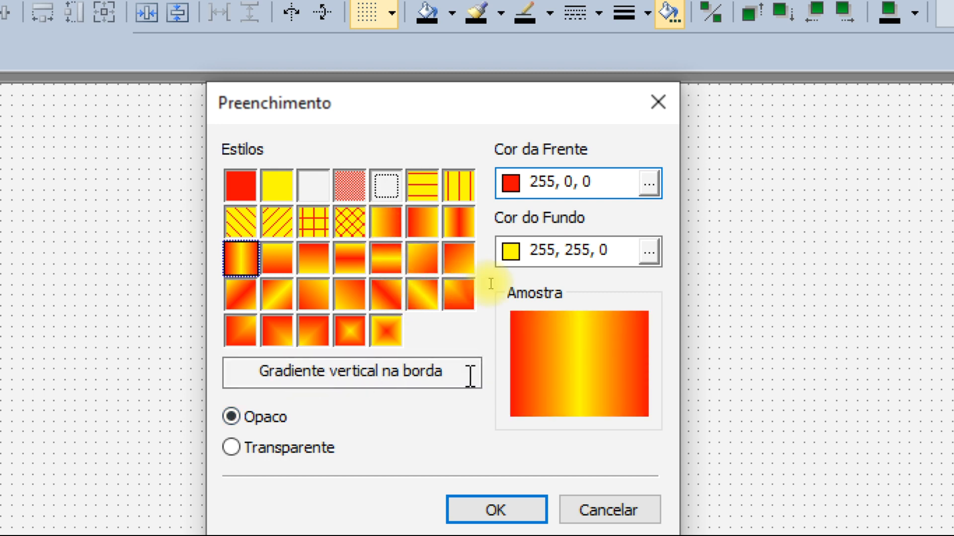
Step: Set the gradient fill's Cor da Frente to dark grey (60, 60, 60) and Cor do Fundo to light grey (180, 180, 180)
{"action": "left_click", "coordinate": [649, 185]}
{"action": "left_click", "coordinate": [410, 448]}
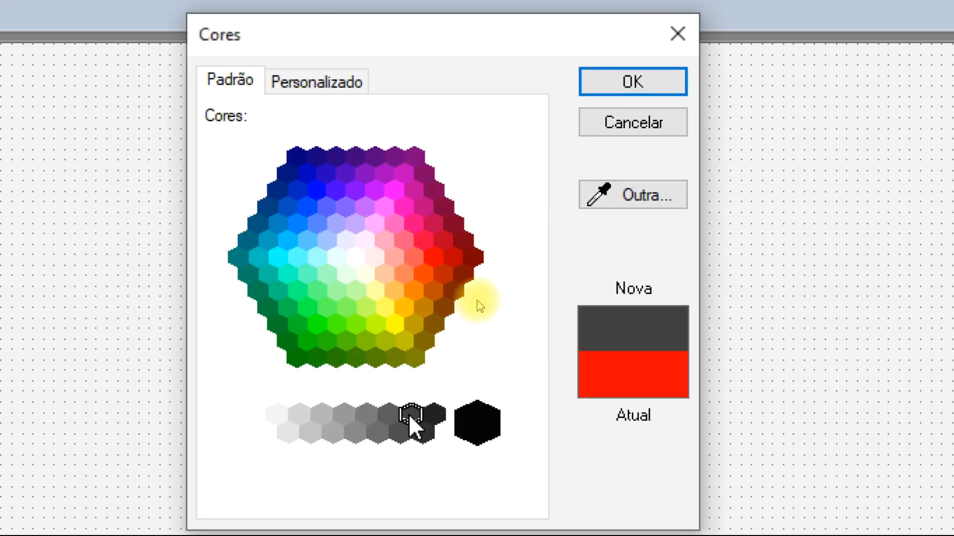
{"action": "left_click", "coordinate": [641, 83]}
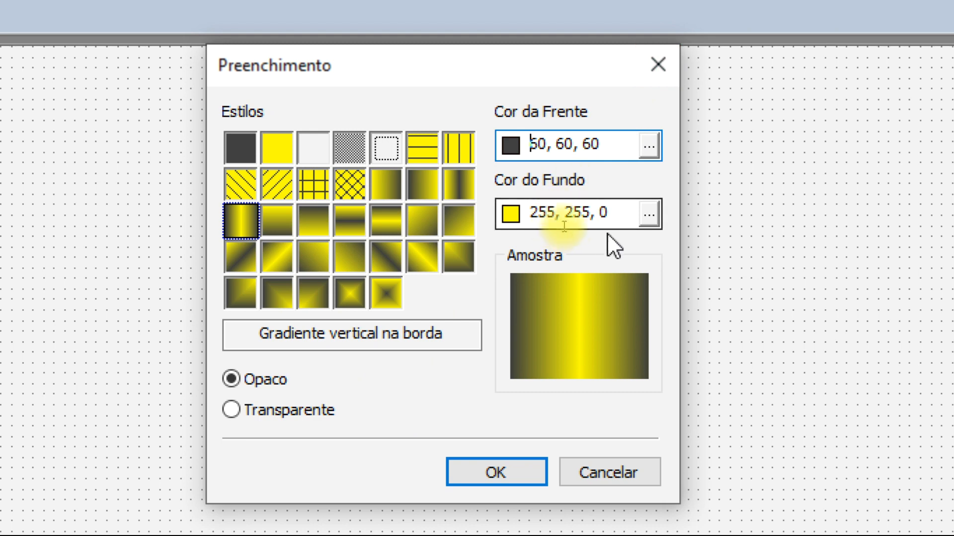
{"action": "left_click", "coordinate": [646, 216]}
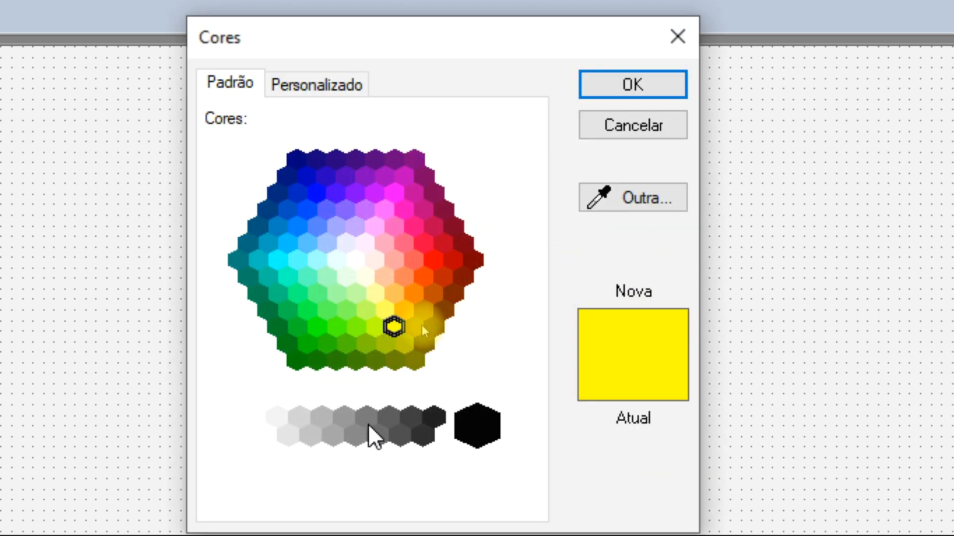
{"action": "left_click", "coordinate": [319, 423]}
{"action": "left_click", "coordinate": [624, 86]}
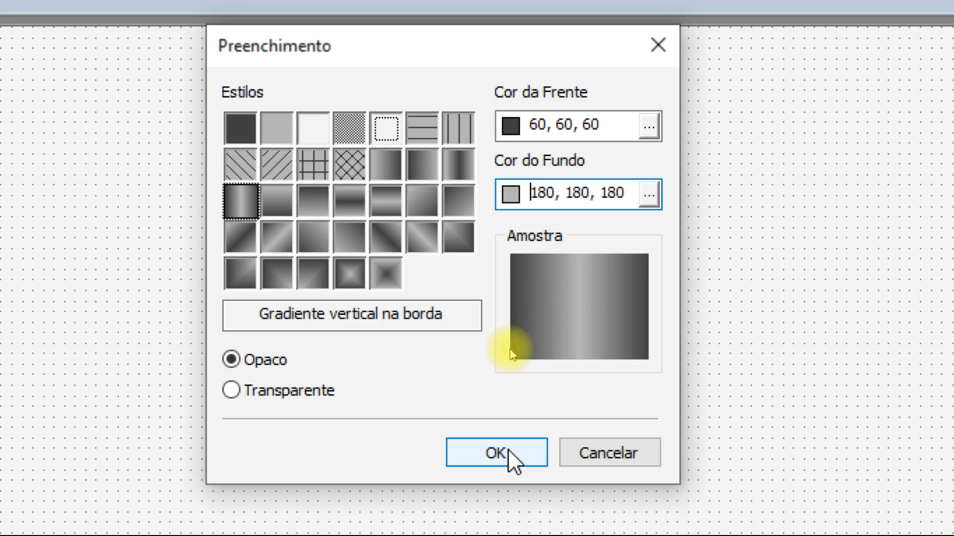
{"action": "left_click", "coordinate": [509, 453]}
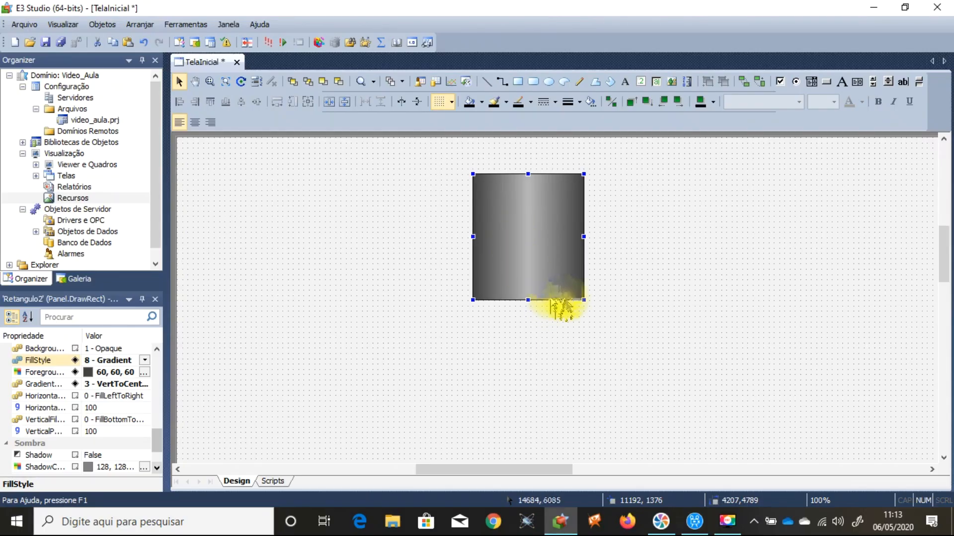
Step: Enlarge the grey gradient rectangle to about 6800 × 8811 and move it to about 3598, 1191 on the screen
{"action": "left_click_drag", "start_coordinate": [583, 301], "coordinate": [652, 406]}
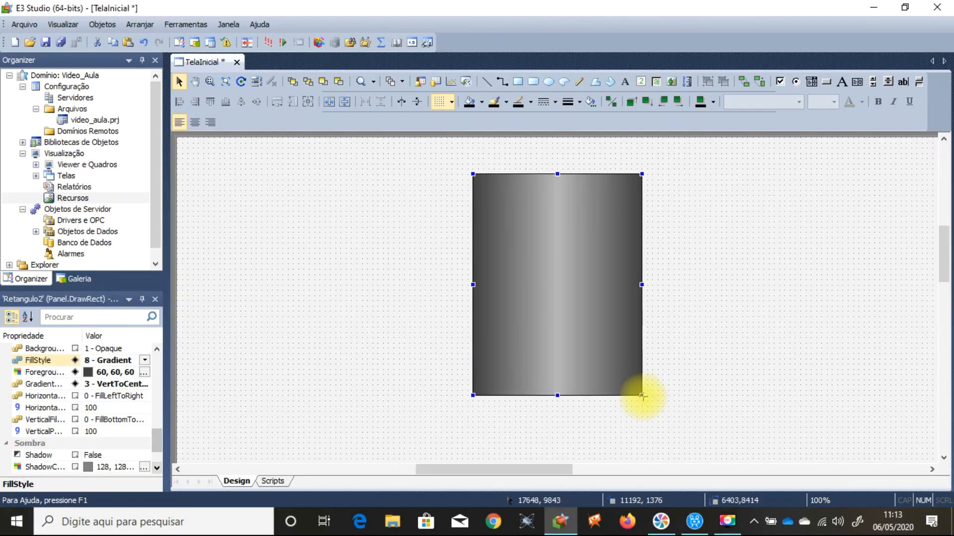
{"action": "left_click_drag", "start_coordinate": [547, 322], "coordinate": [351, 304]}
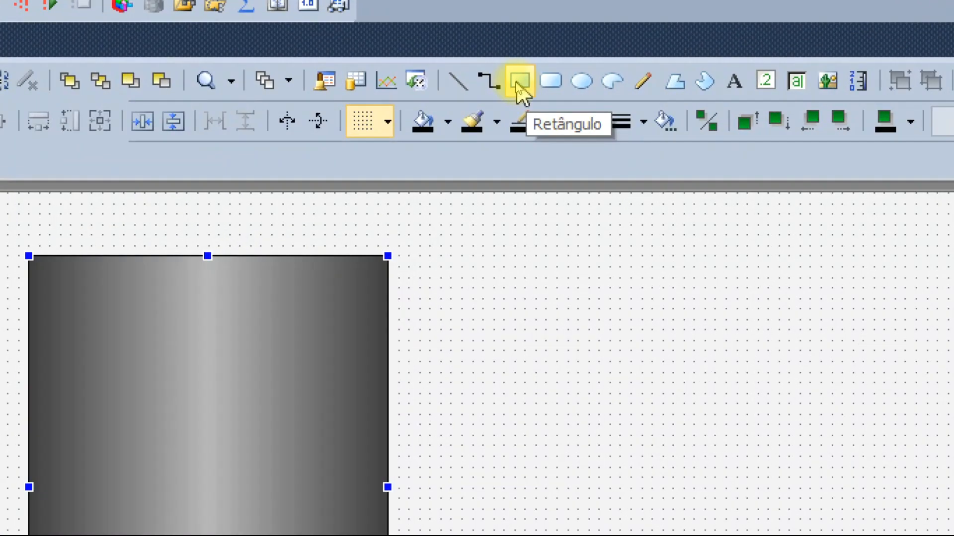
Step: Draw a narrow vertical rectangle about 582 × 7594 along the grey tank's left side and set its ForegroundColor to light blue
{"action": "left_click", "coordinate": [518, 83]}
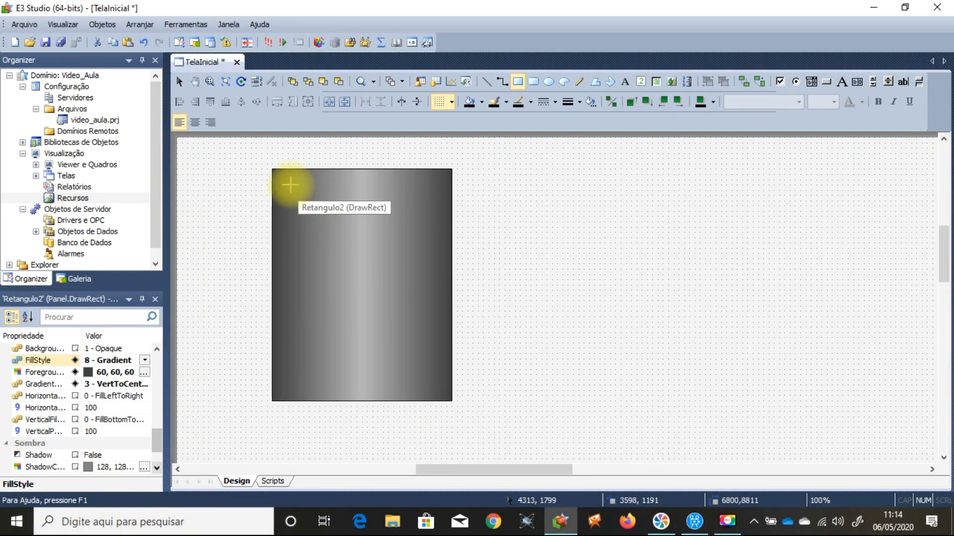
{"action": "left_click_drag", "start_coordinate": [293, 186], "coordinate": [306, 385]}
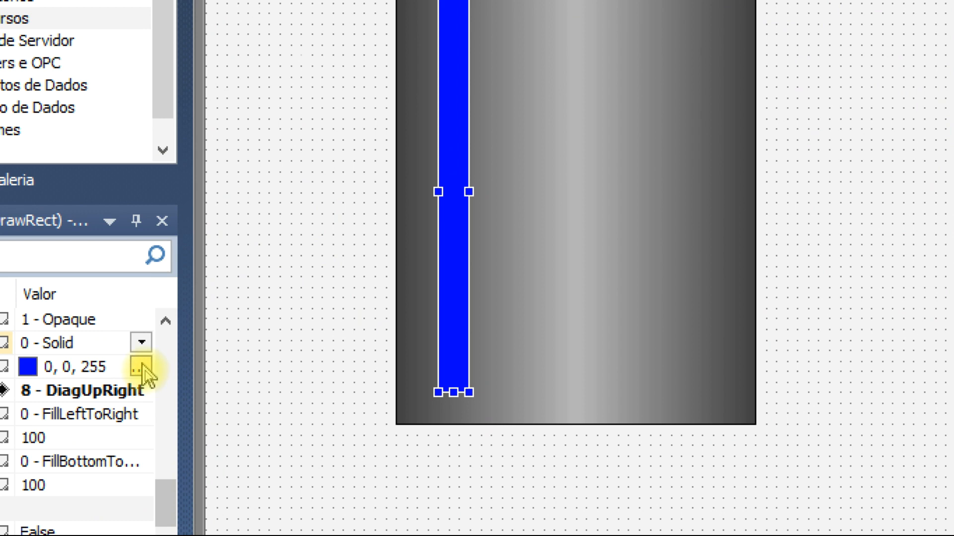
{"action": "left_click", "coordinate": [141, 367]}
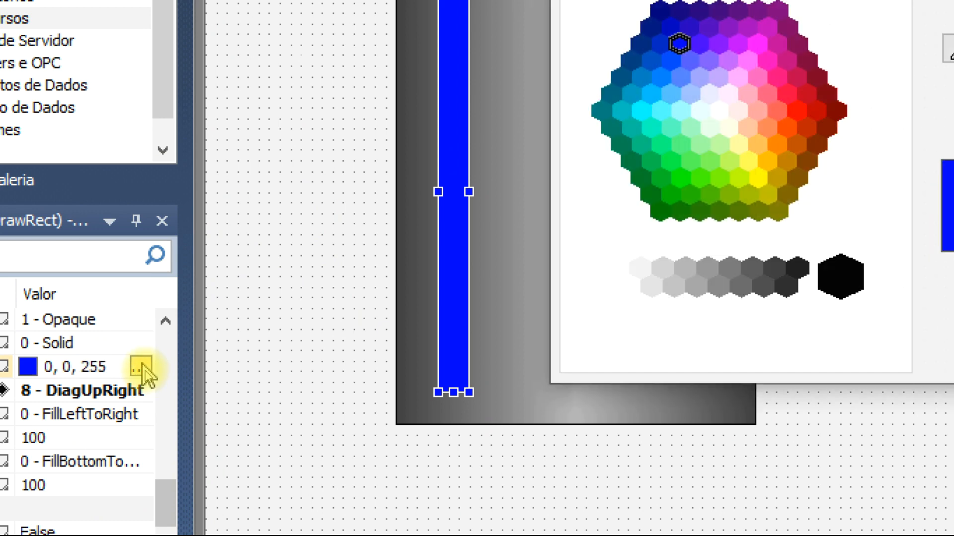
{"action": "left_click", "coordinate": [649, 94]}
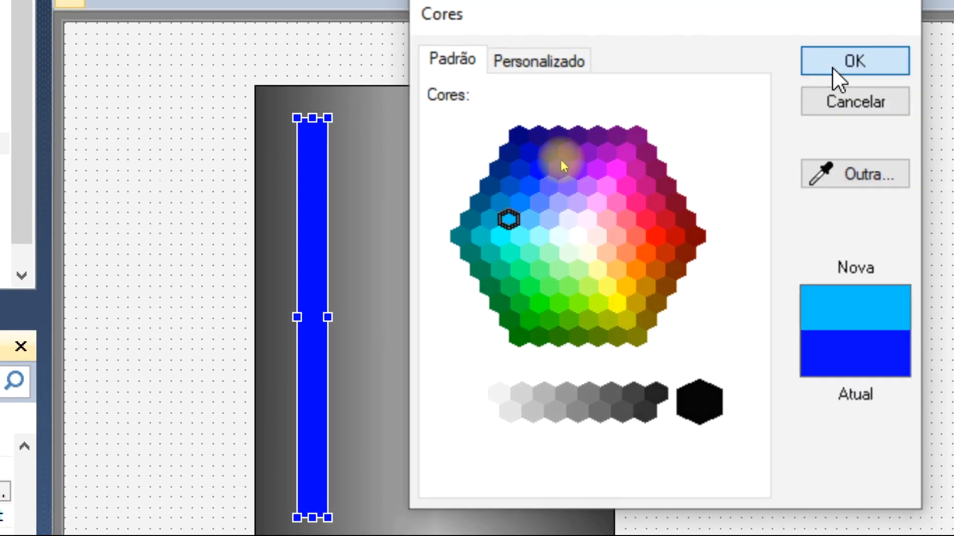
{"action": "left_click", "coordinate": [833, 75]}
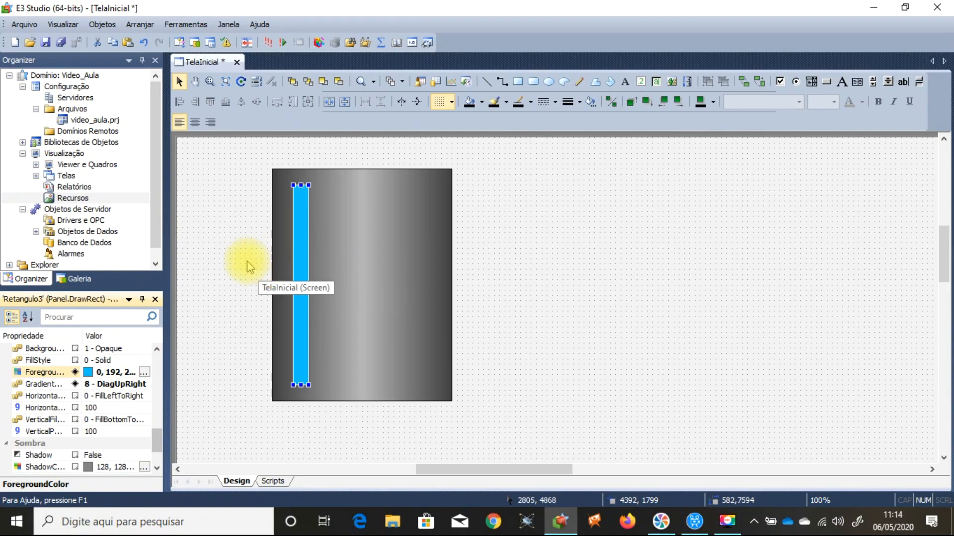
{"action": "left_click", "coordinate": [317, 257]}
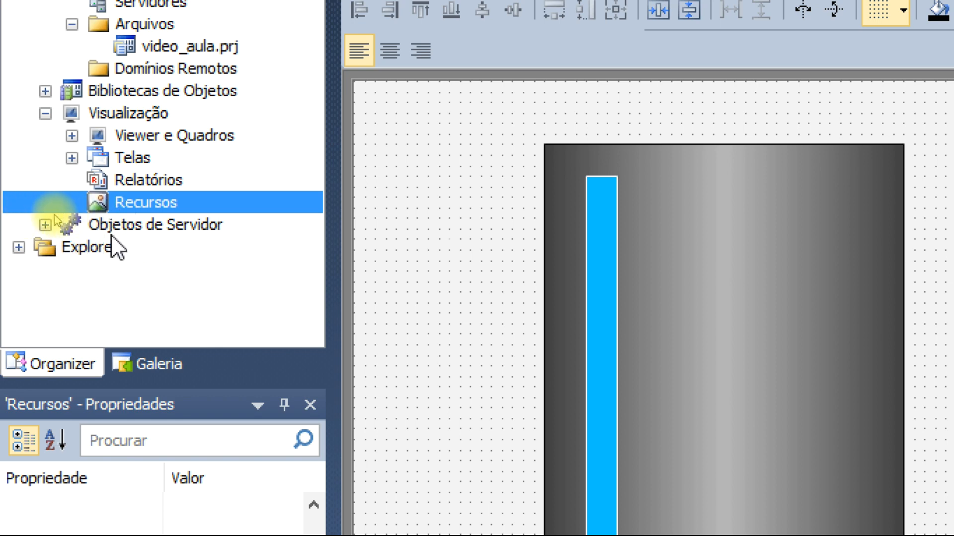
Step: Expand Objetos de Servidor and Objetos de Dados in the Organizer tree and select the Dados folder
{"action": "left_click", "coordinate": [98, 228]}
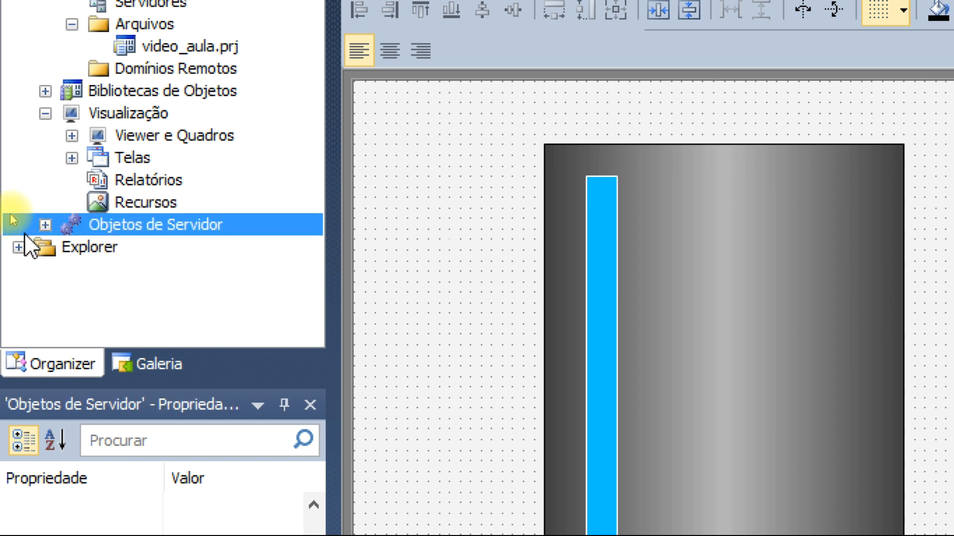
{"action": "left_click", "coordinate": [46, 226]}
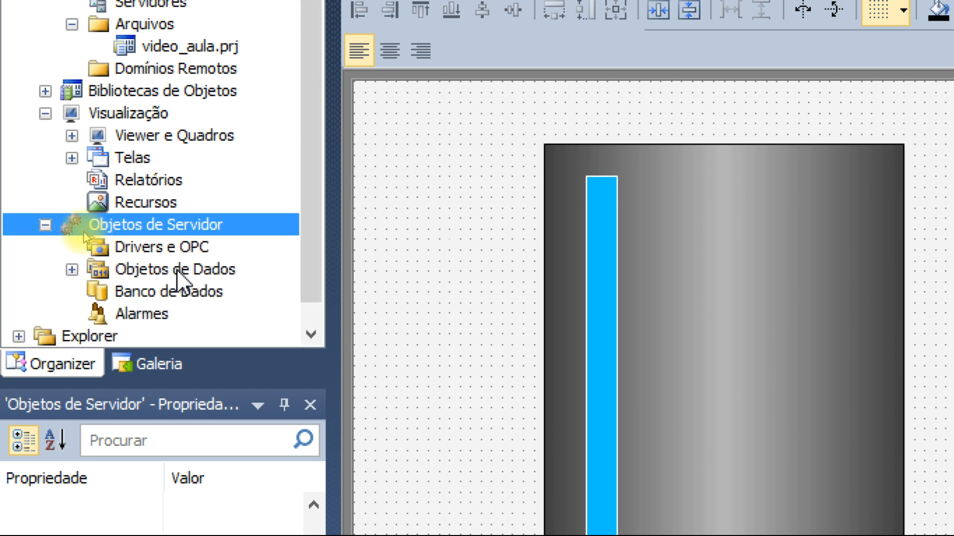
{"action": "left_click", "coordinate": [72, 271]}
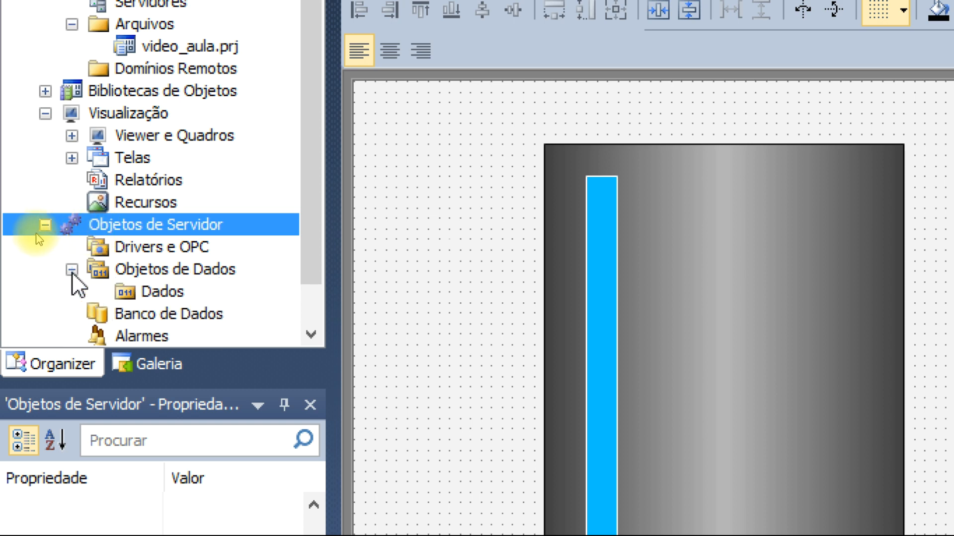
{"action": "left_click", "coordinate": [135, 288]}
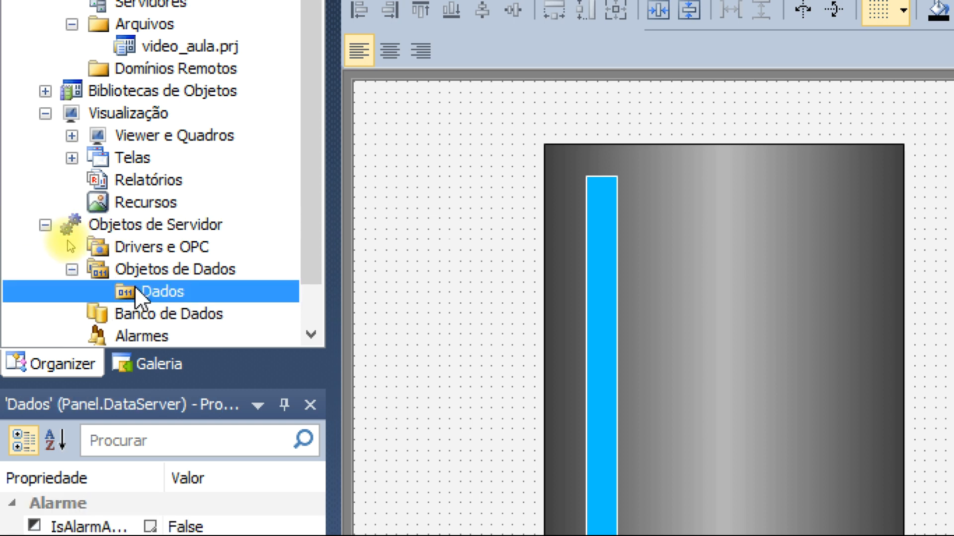
Step: Insert one Tag Demo named Nível into the Dados folder
{"action": "right_click", "coordinate": [165, 296]}
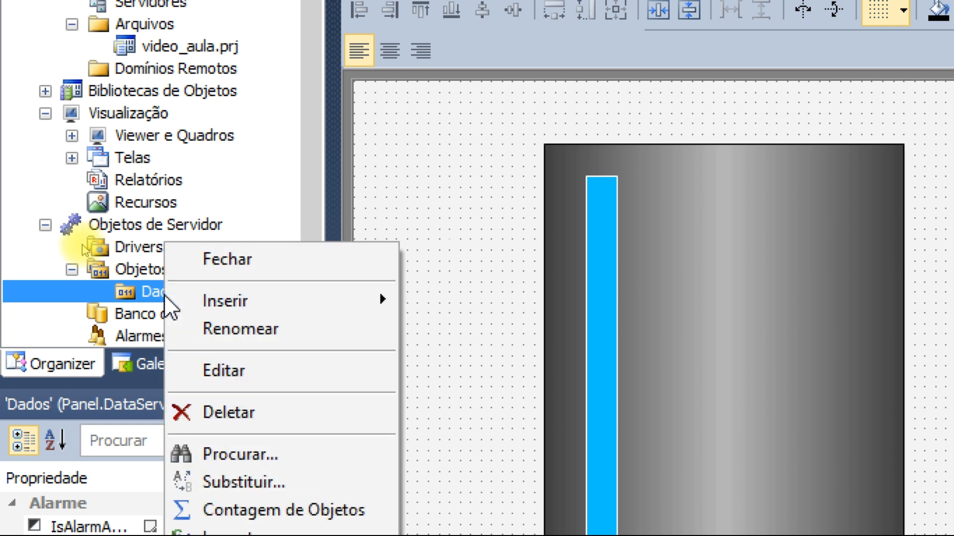
{"action": "mouse_move", "coordinate": [228, 300]}
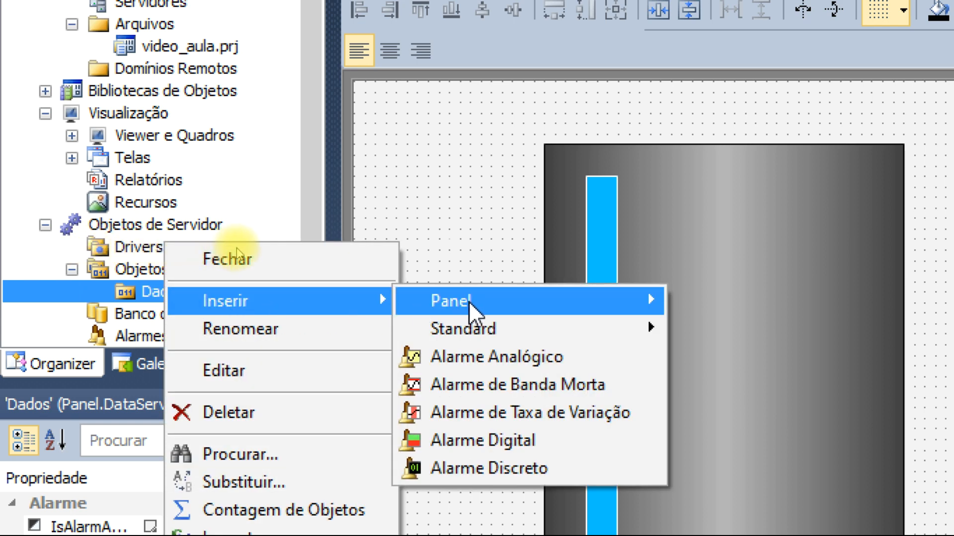
{"action": "mouse_move", "coordinate": [472, 300]}
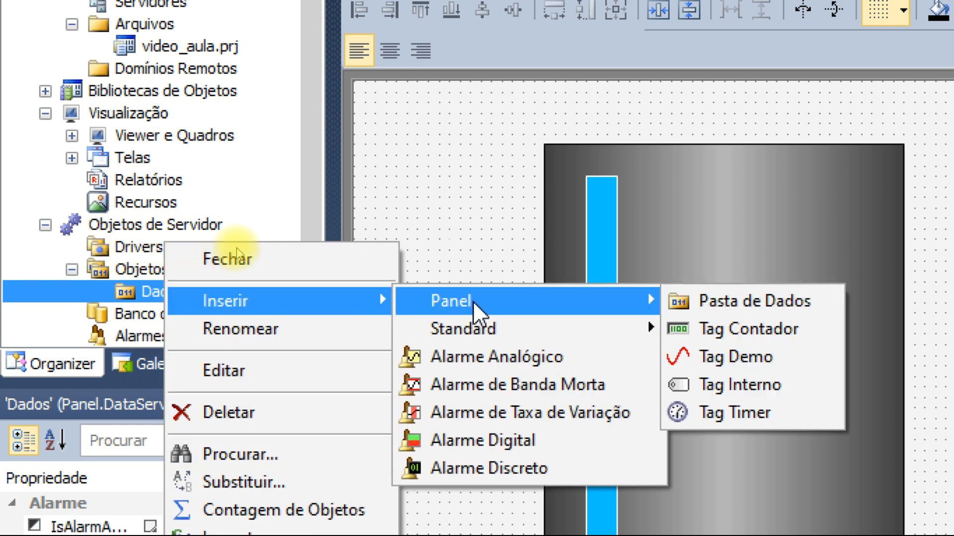
{"action": "left_click", "coordinate": [740, 357]}
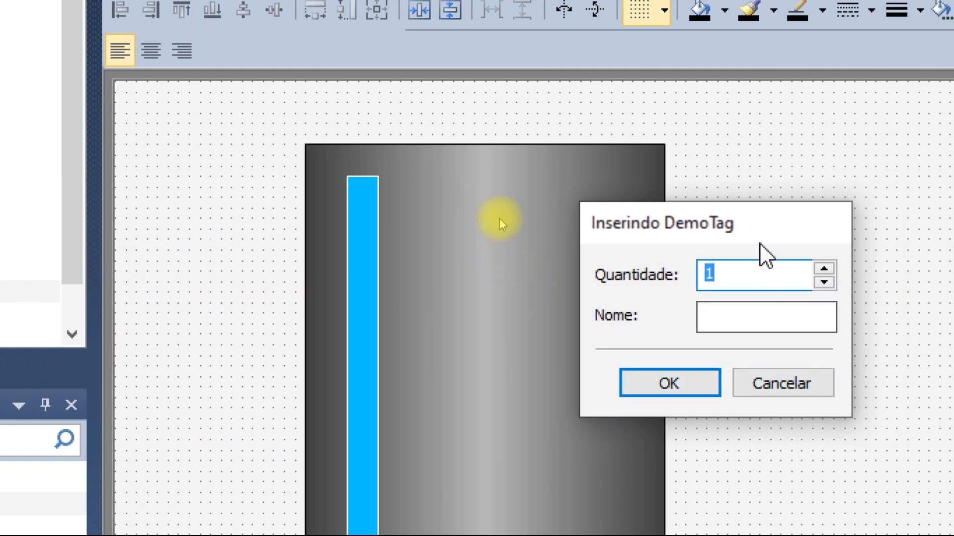
{"action": "left_click_drag", "start_coordinate": [758, 237], "coordinate": [573, 161]}
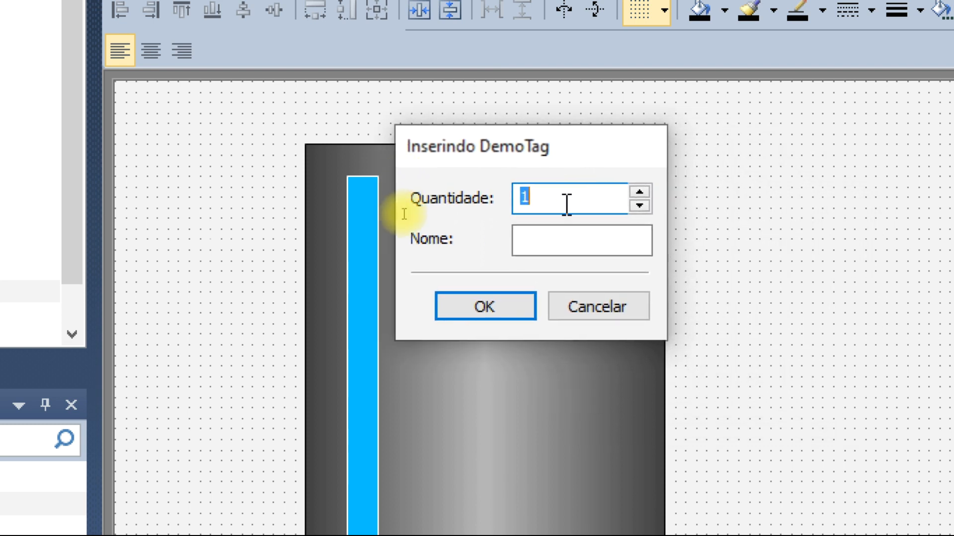
{"action": "left_click", "coordinate": [569, 238]}
{"action": "type", "text": "Nível"}
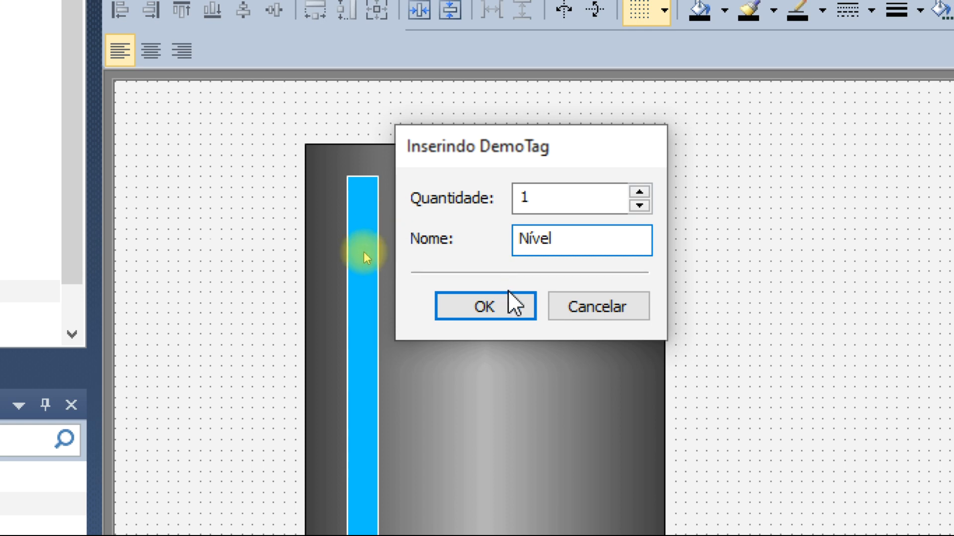
{"action": "left_click", "coordinate": [484, 313]}
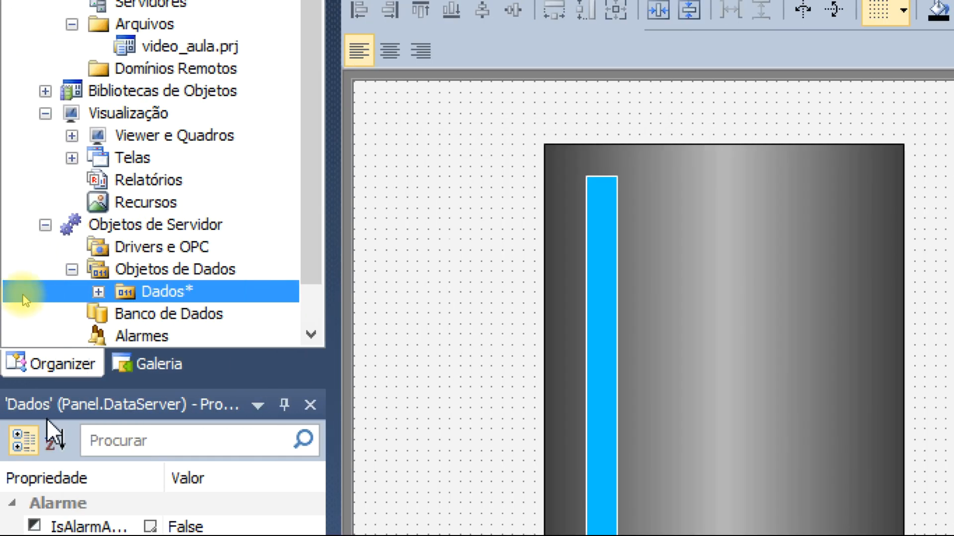
Step: Expand the Dados folder and select the Nível tag to show its properties
{"action": "left_click", "coordinate": [98, 292]}
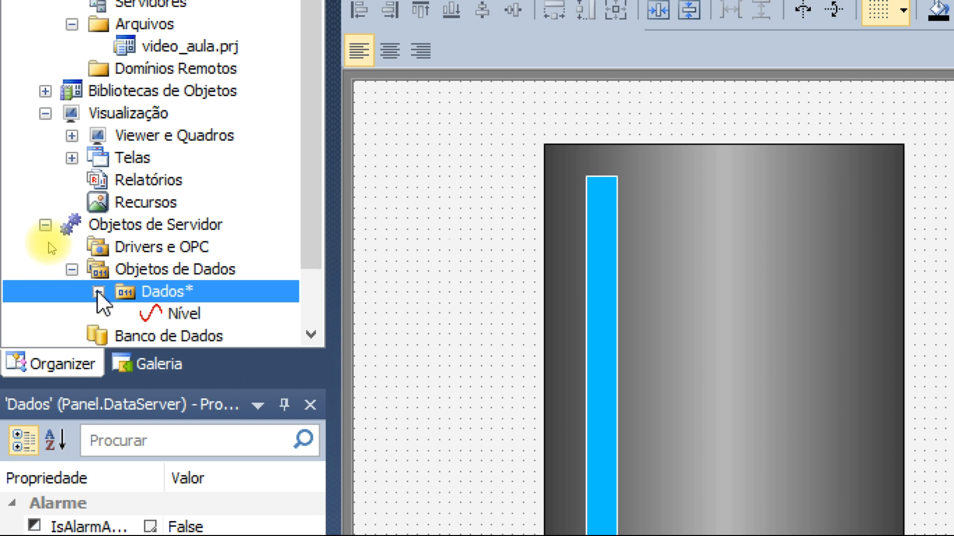
{"action": "left_click", "coordinate": [184, 318]}
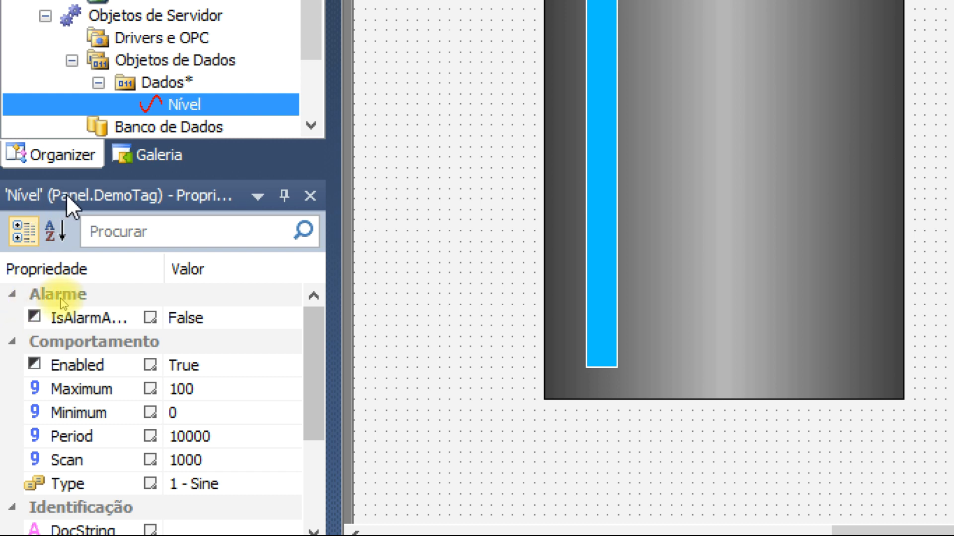
{"action": "left_click", "coordinate": [690, 190]}
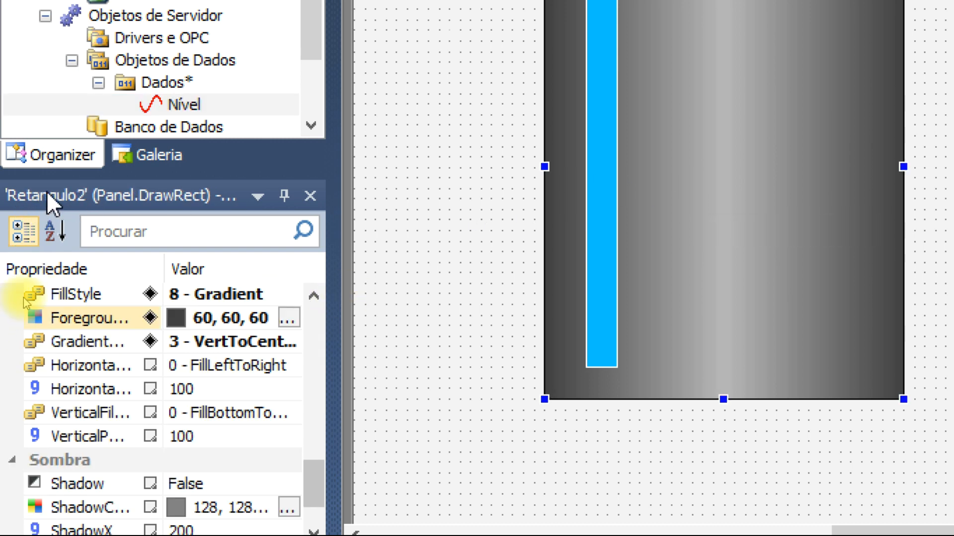
{"action": "left_click", "coordinate": [191, 106]}
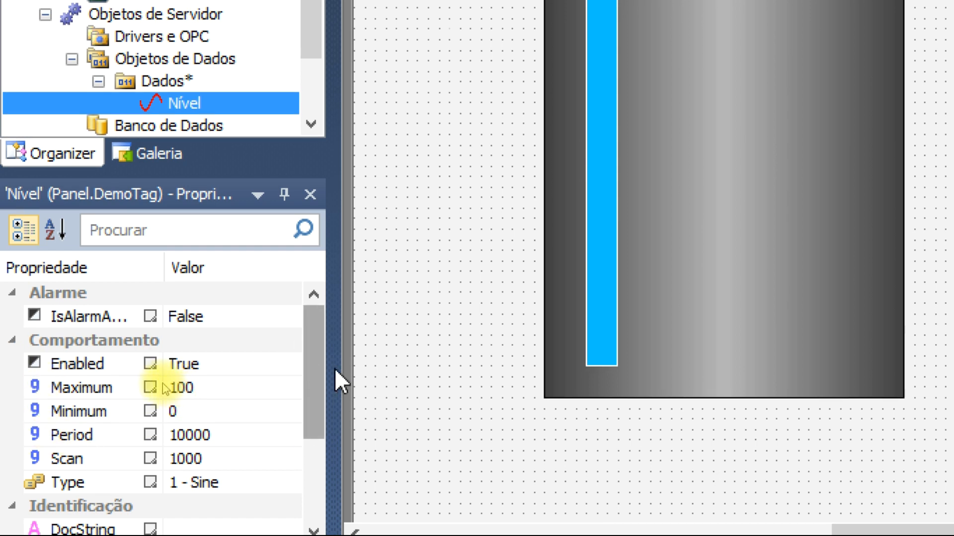
Step: Review the Nível tag's Period property and set its Scan to 100
{"action": "left_click_drag", "start_coordinate": [317, 354], "coordinate": [326, 379]}
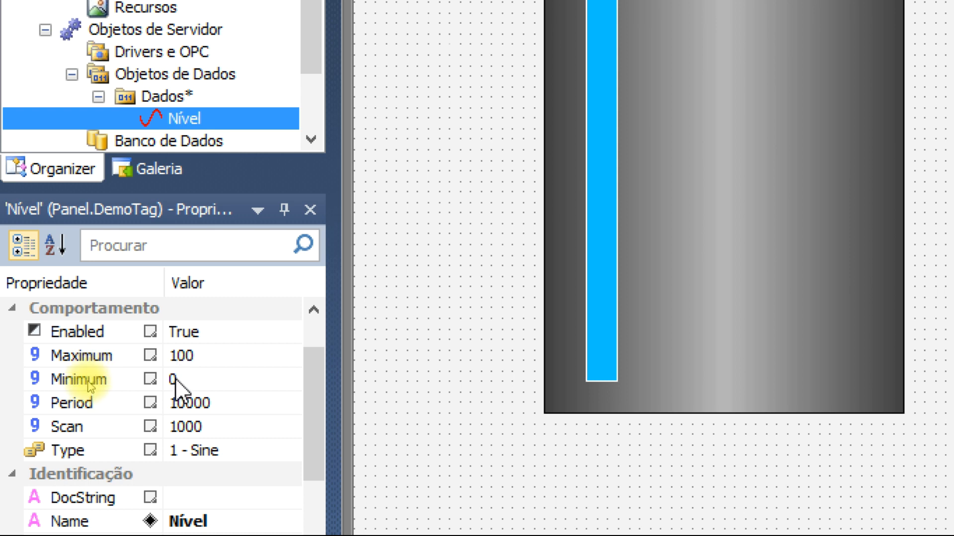
{"action": "left_click", "coordinate": [210, 405]}
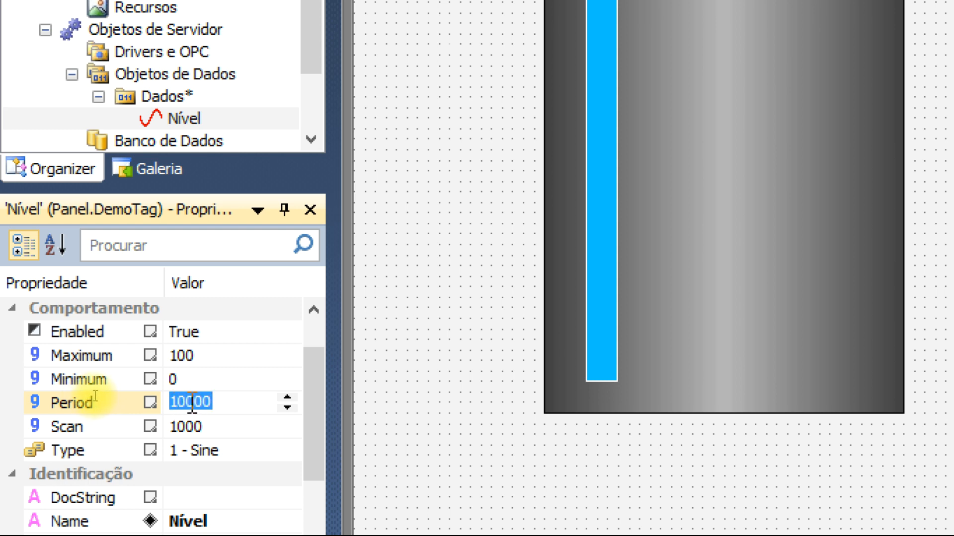
{"action": "left_click", "coordinate": [187, 402]}
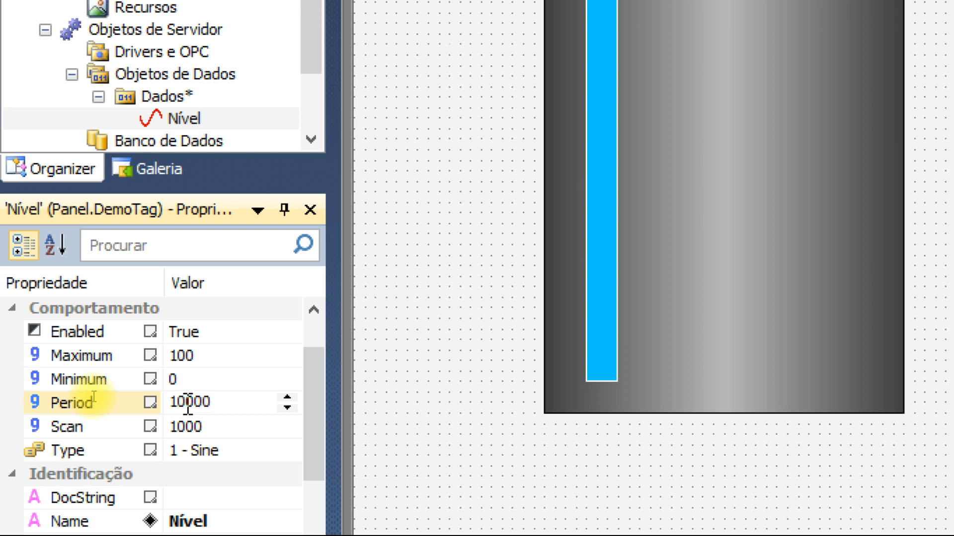
{"action": "left_click_drag", "start_coordinate": [188, 403], "coordinate": [217, 404]}
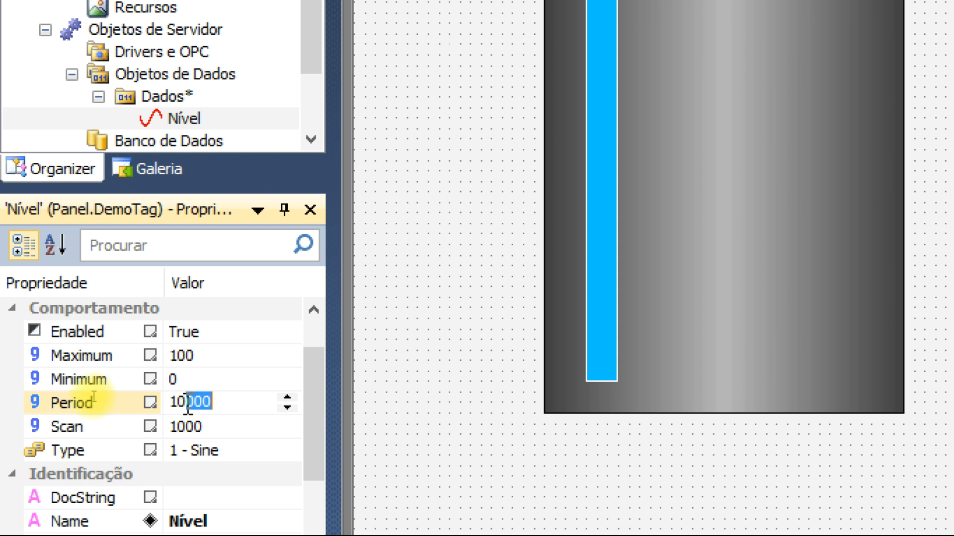
{"action": "left_click_drag", "start_coordinate": [186, 404], "coordinate": [181, 406]}
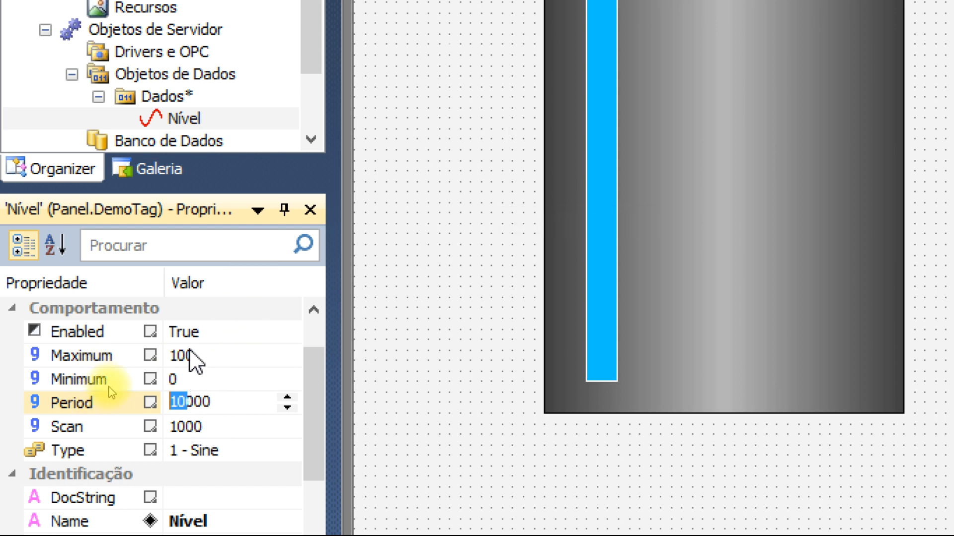
{"action": "left_click", "coordinate": [212, 431]}
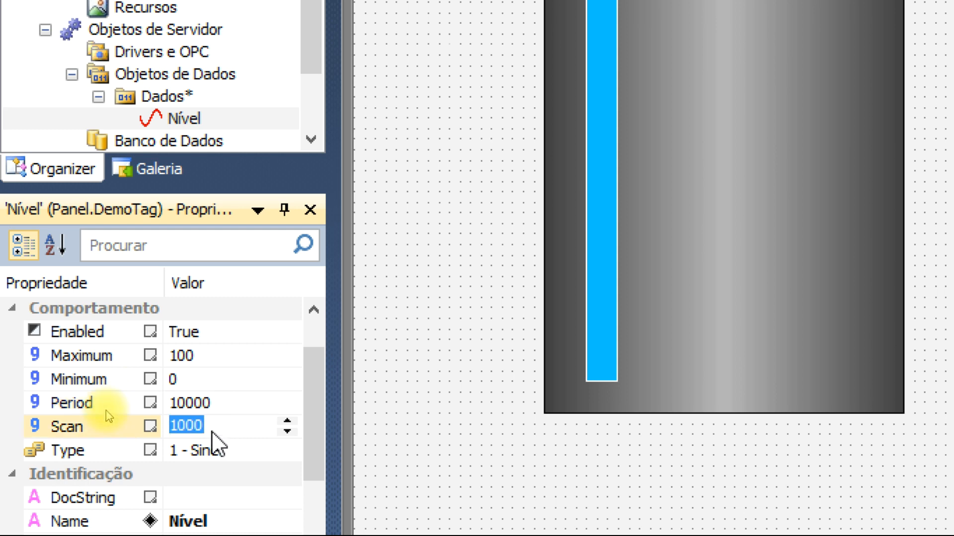
{"action": "left_click_drag", "start_coordinate": [315, 450], "coordinate": [313, 480]}
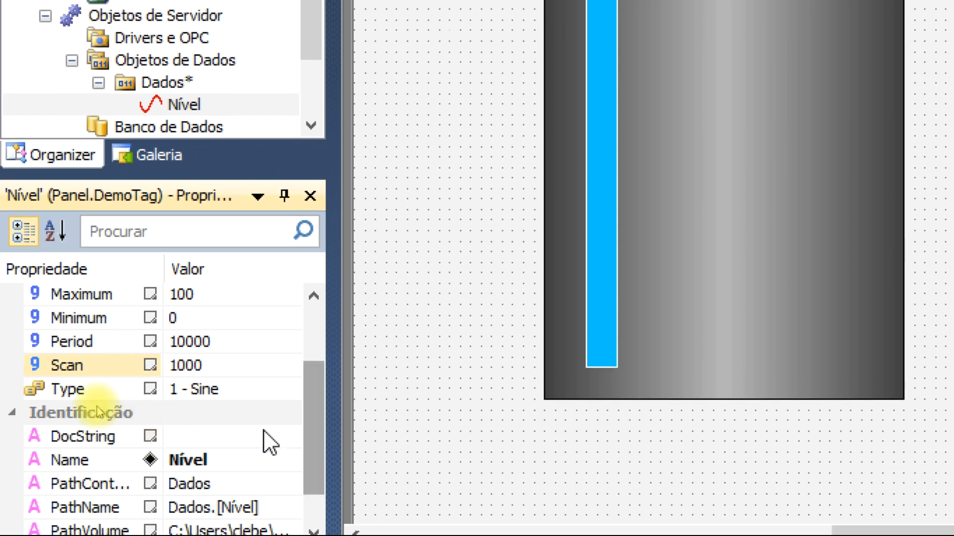
{"action": "left_click", "coordinate": [213, 368]}
{"action": "left_click", "coordinate": [213, 368]}
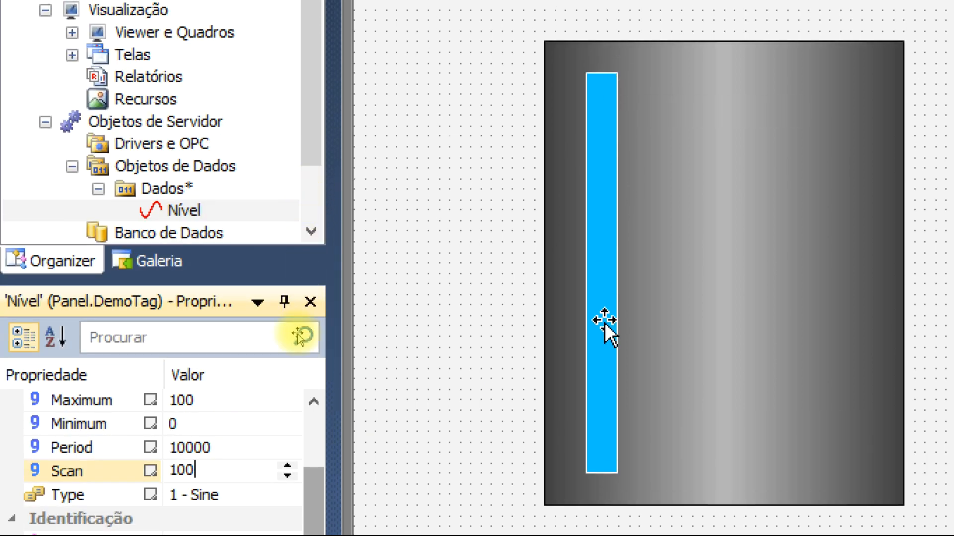
Step: Review the signal types available for the Nível tag and choose 1 - Sine as its Type
{"action": "left_click", "coordinate": [229, 406]}
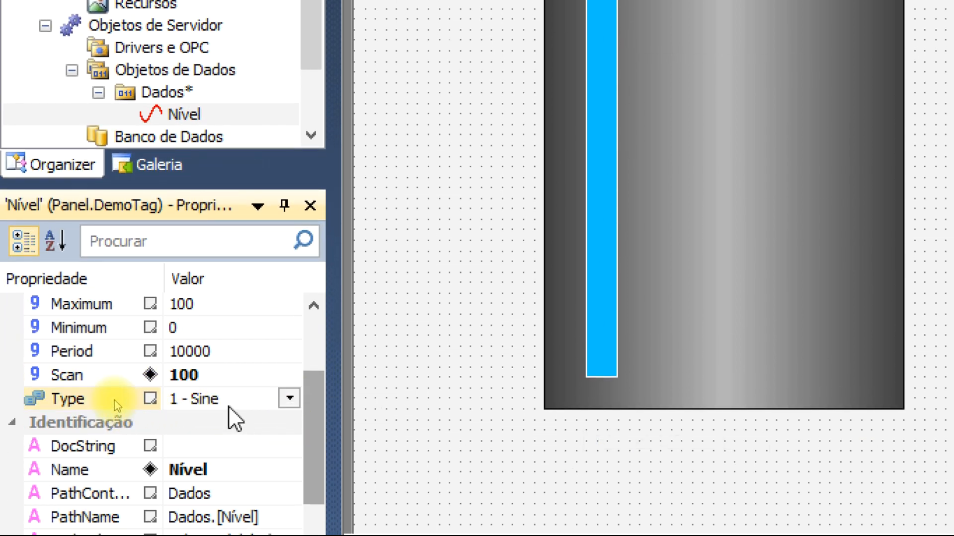
{"action": "left_click", "coordinate": [294, 400]}
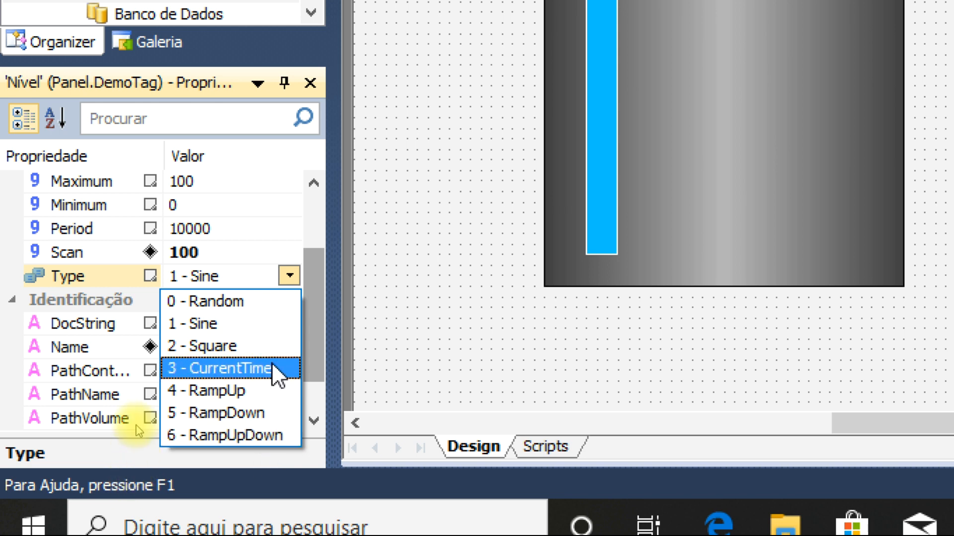
{"action": "left_click", "coordinate": [237, 331]}
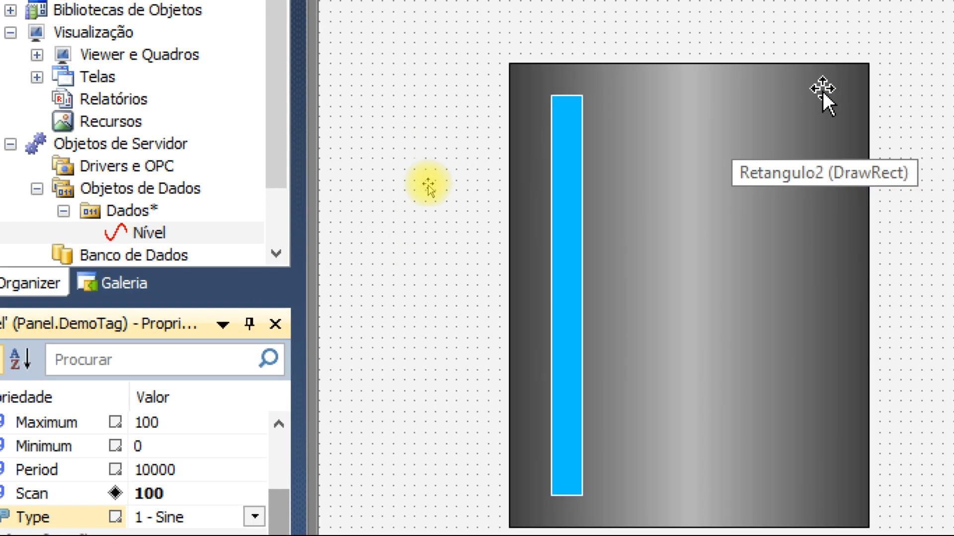
Step: Select the light blue level bar on the tank and open the associations in its properties
{"action": "left_click", "coordinate": [663, 195]}
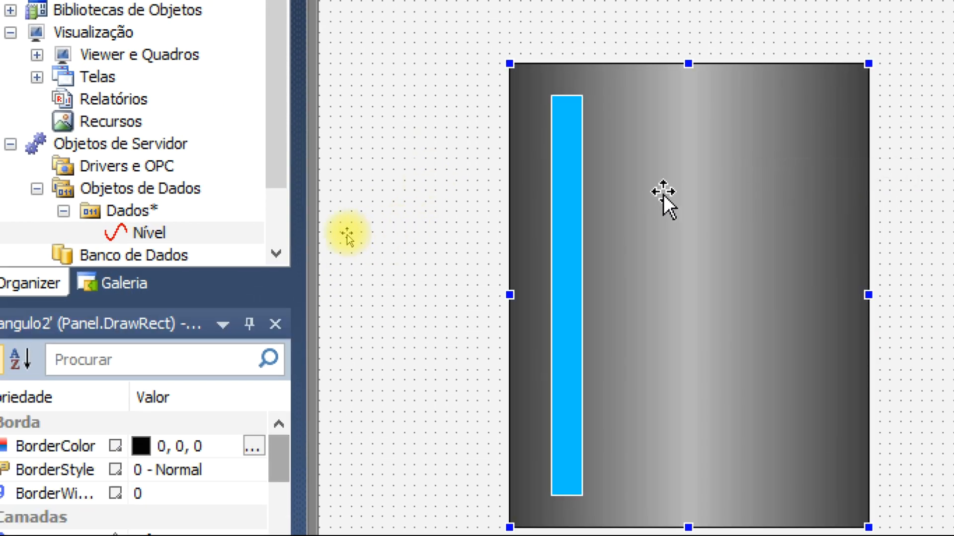
{"action": "left_click", "coordinate": [561, 282]}
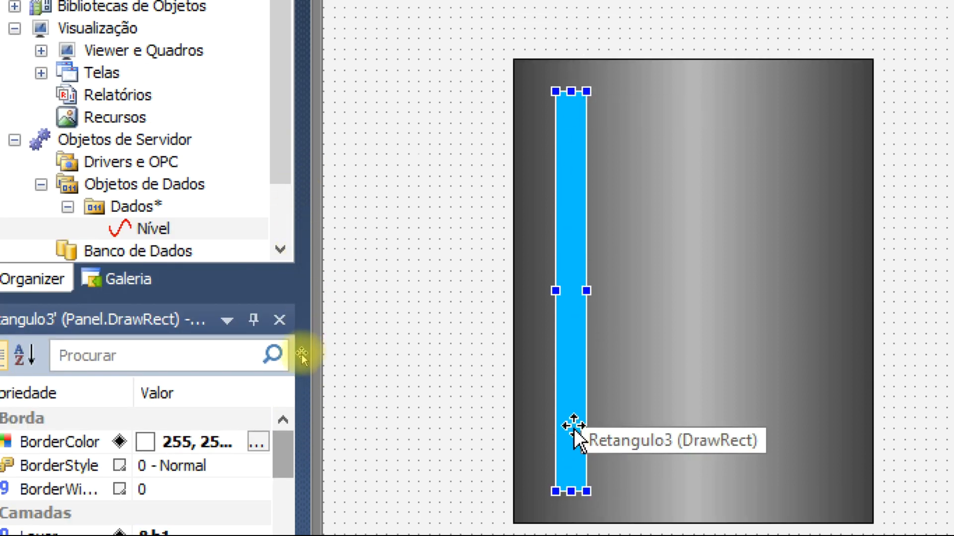
{"action": "right_click", "coordinate": [567, 211]}
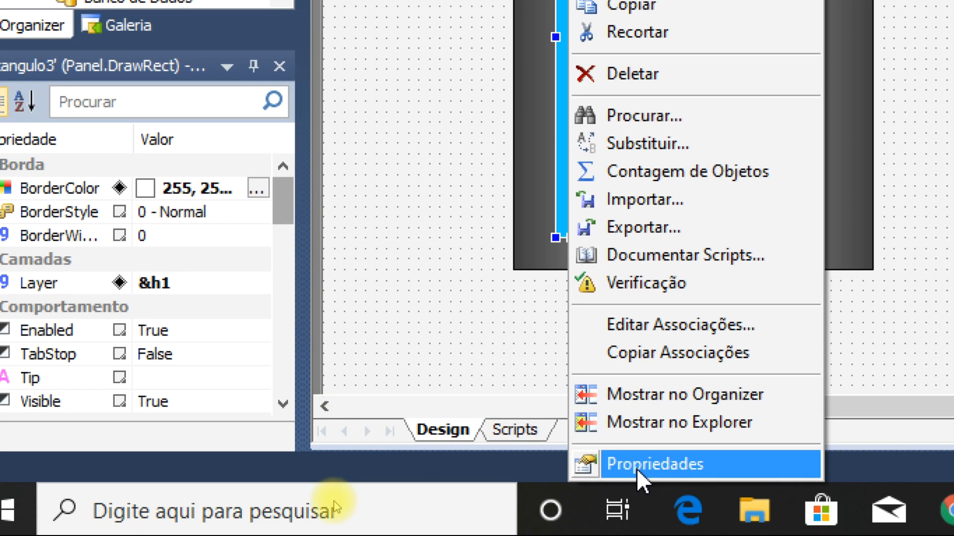
{"action": "left_click", "coordinate": [636, 464]}
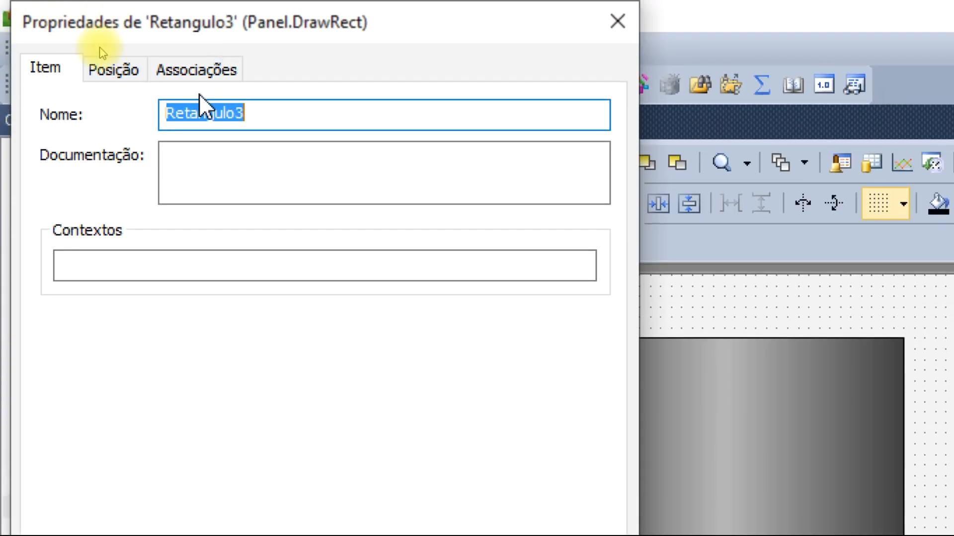
{"action": "left_click", "coordinate": [198, 79]}
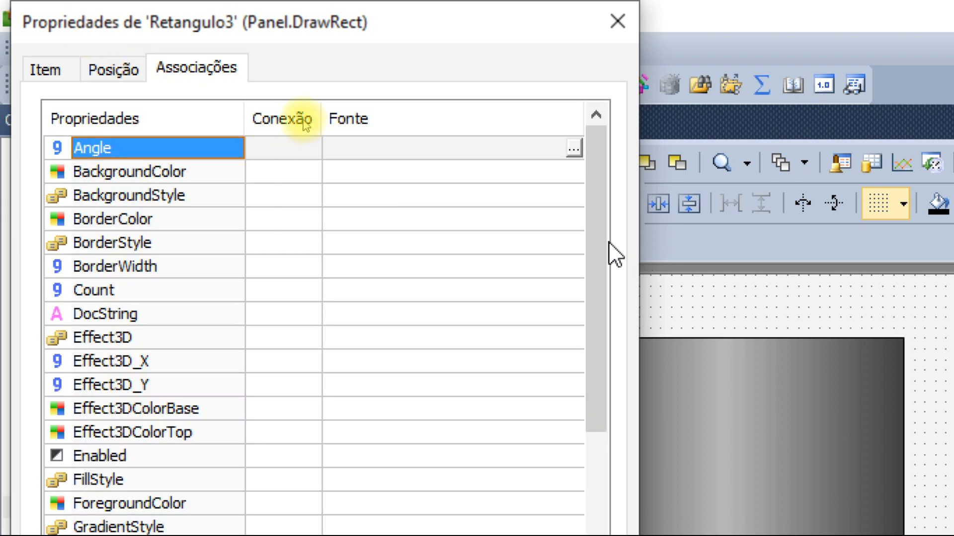
{"action": "left_click_drag", "start_coordinate": [600, 233], "coordinate": [611, 519]}
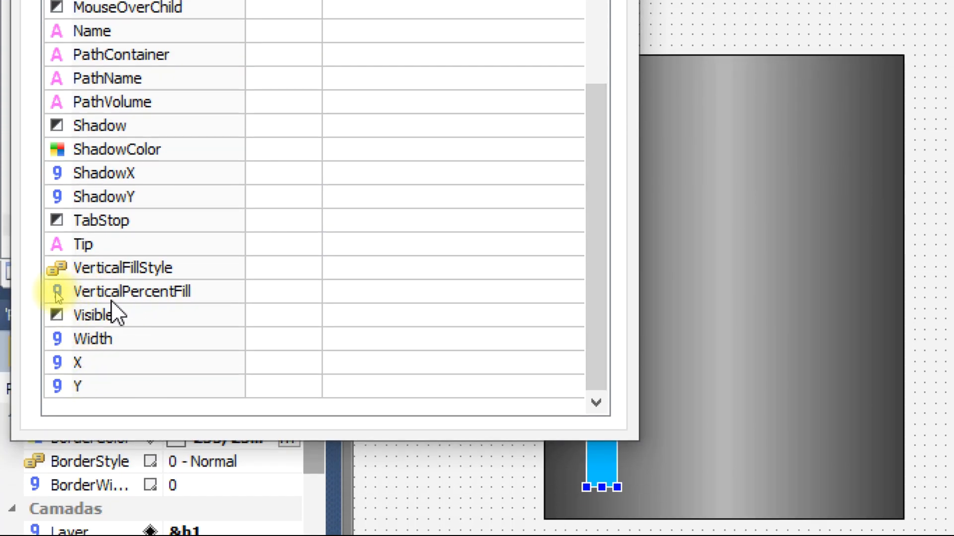
Step: Link the bar's VerticalPercentFill to the Value of Dados.[Nível] with a Conexão Simples and close its properties
{"action": "left_click", "coordinate": [178, 297]}
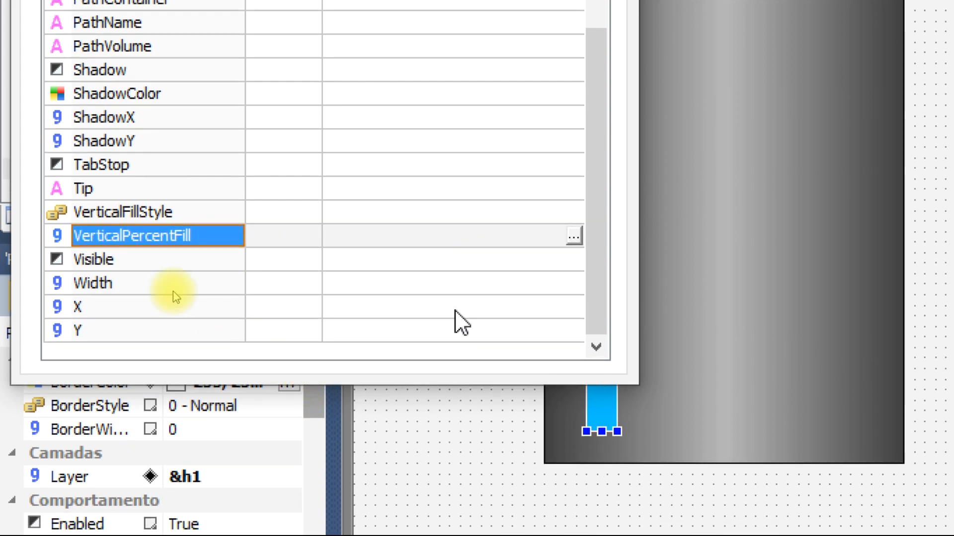
{"action": "right_click", "coordinate": [301, 237]}
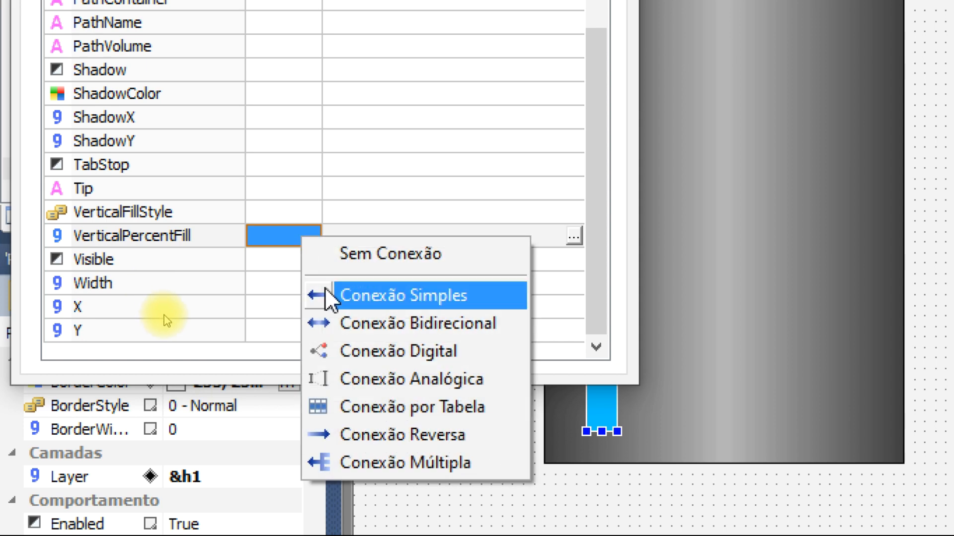
{"action": "left_click", "coordinate": [377, 298]}
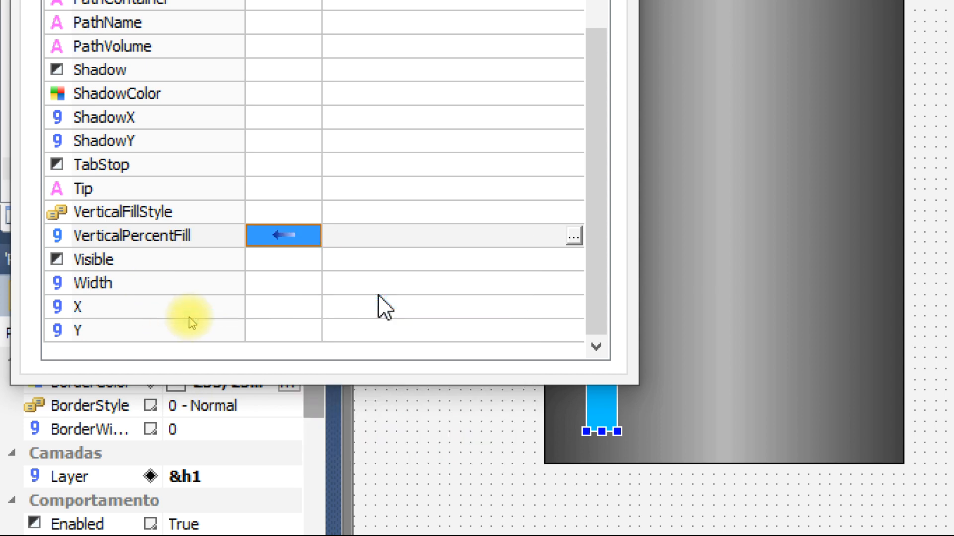
{"action": "left_click", "coordinate": [574, 234]}
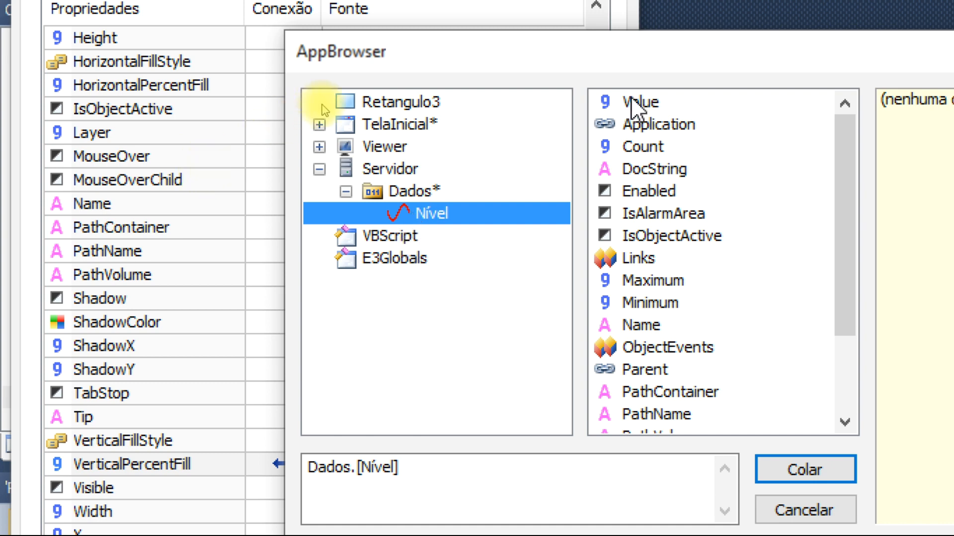
{"action": "left_click", "coordinate": [646, 102]}
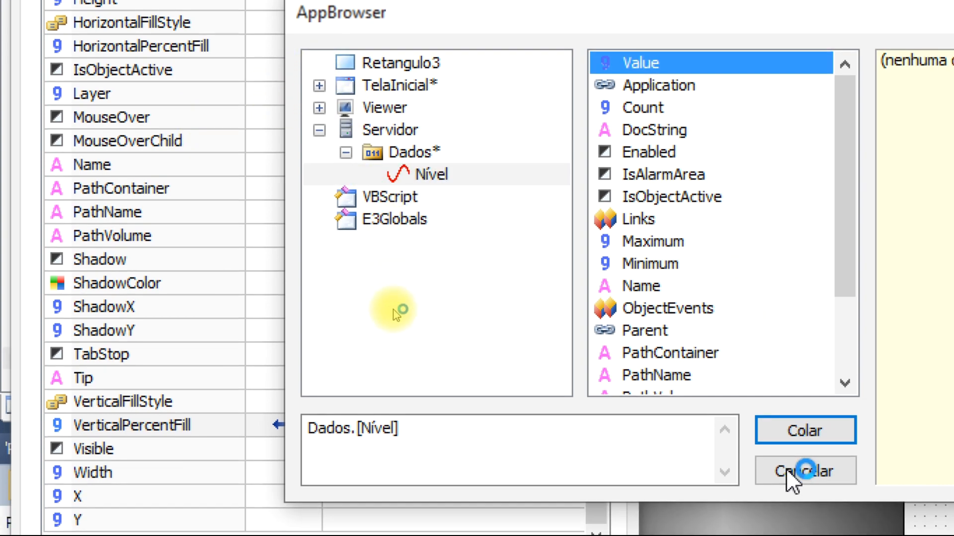
{"action": "left_click", "coordinate": [802, 476]}
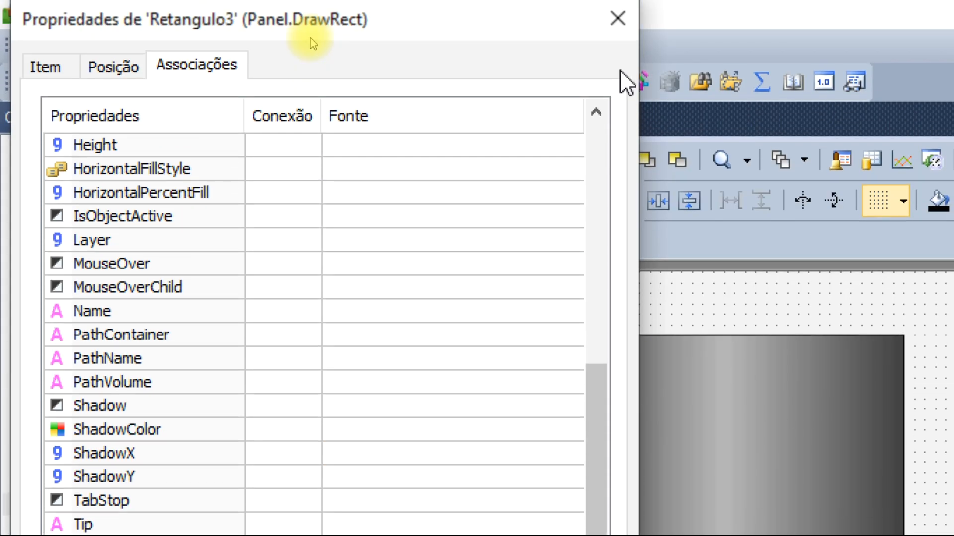
{"action": "left_click", "coordinate": [617, 18]}
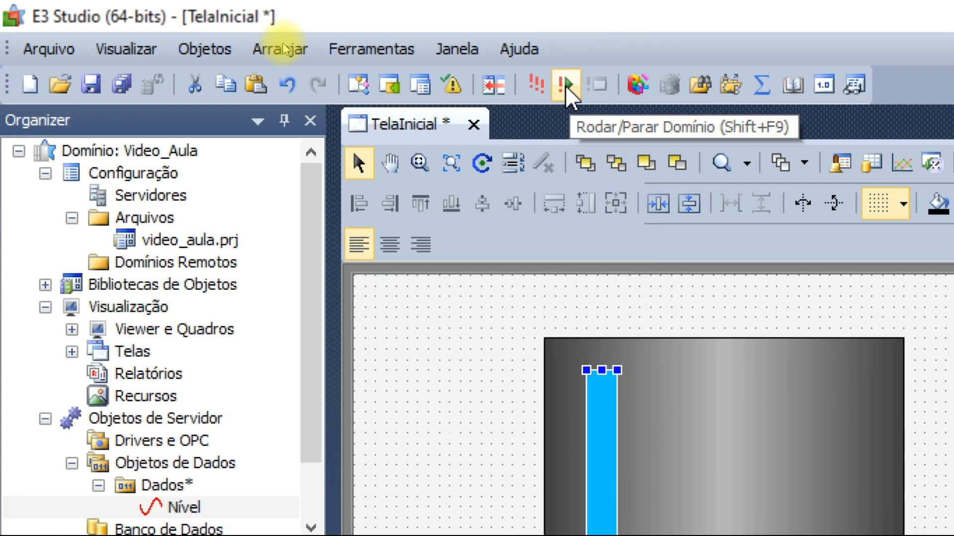
Step: Run the domain and execute the application to examine the level bar's animation, and close the viewer
{"action": "left_click", "coordinate": [565, 83]}
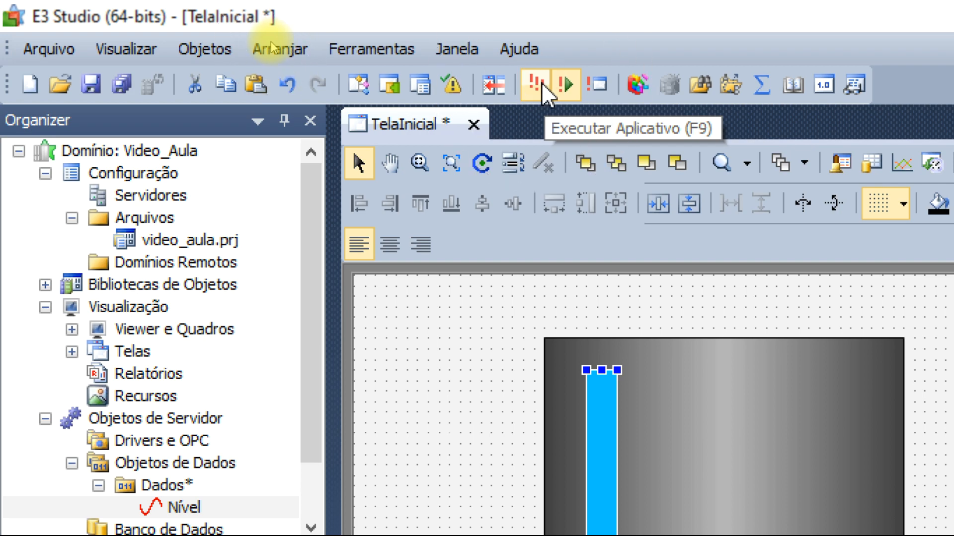
{"action": "left_click", "coordinate": [537, 84]}
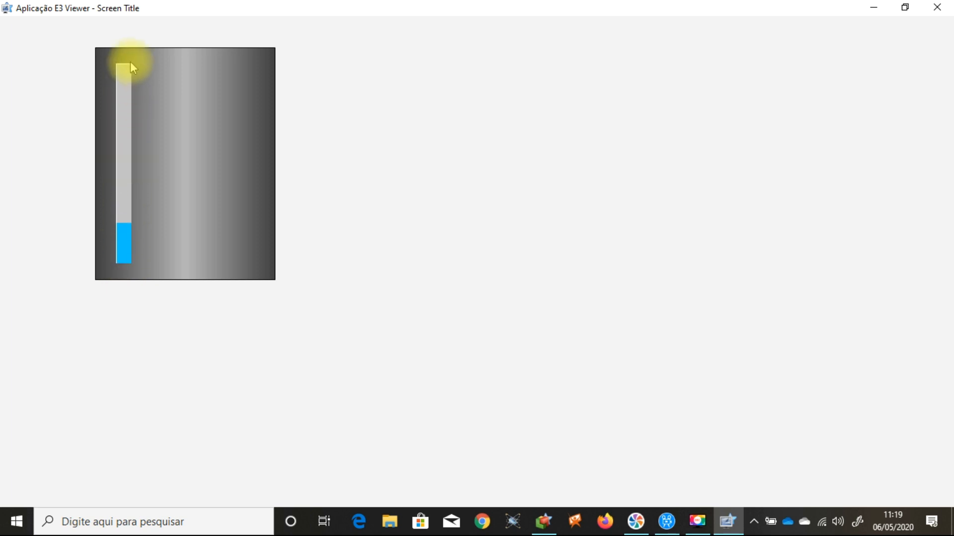
{"action": "left_click", "coordinate": [938, 7]}
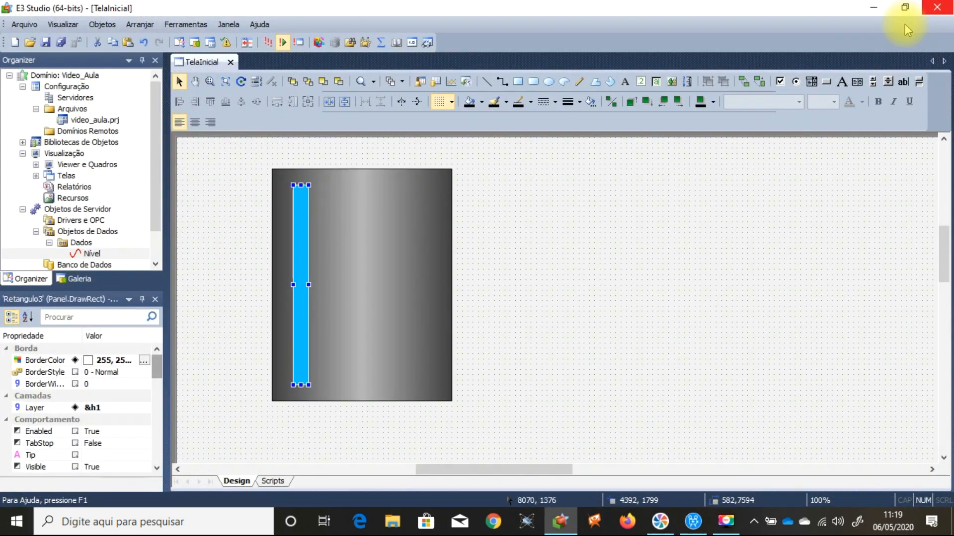
Step: Draw a wide Display object inside the tank beside the blue bar and align its upper edge with the bar's
{"action": "left_click", "coordinate": [371, 318]}
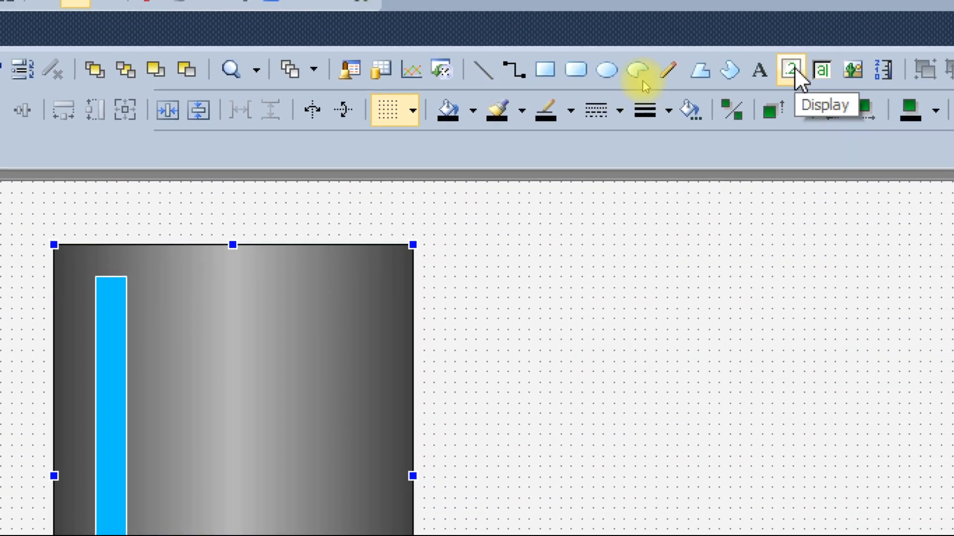
{"action": "left_click", "coordinate": [795, 71]}
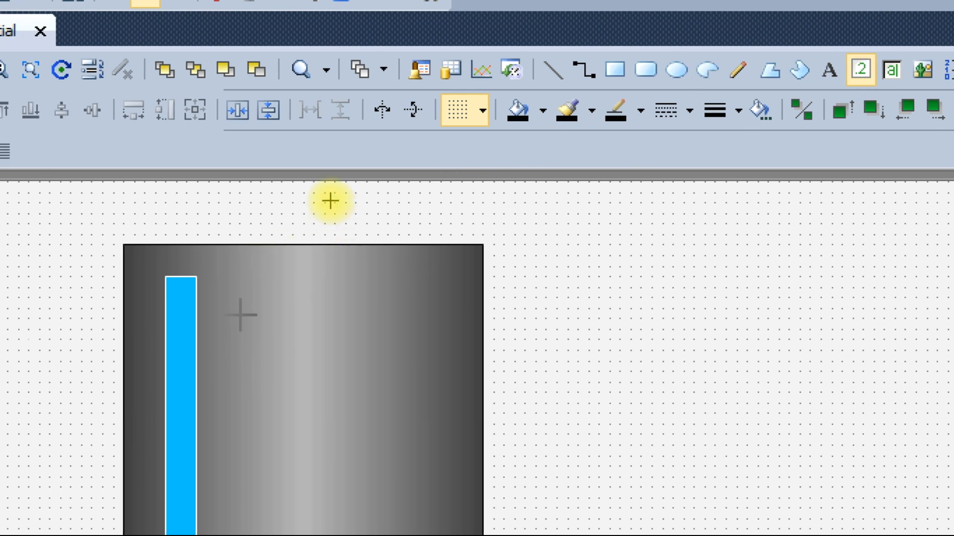
{"action": "mouse_move", "coordinate": [250, 287]}
{"action": "left_mouse_down"}
{"action": "mouse_move", "coordinate": [320, 344]}
{"action": "mouse_move", "coordinate": [434, 337]}
{"action": "left_mouse_up"}
{"action": "left_click_drag", "start_coordinate": [369, 324], "coordinate": [347, 316]}
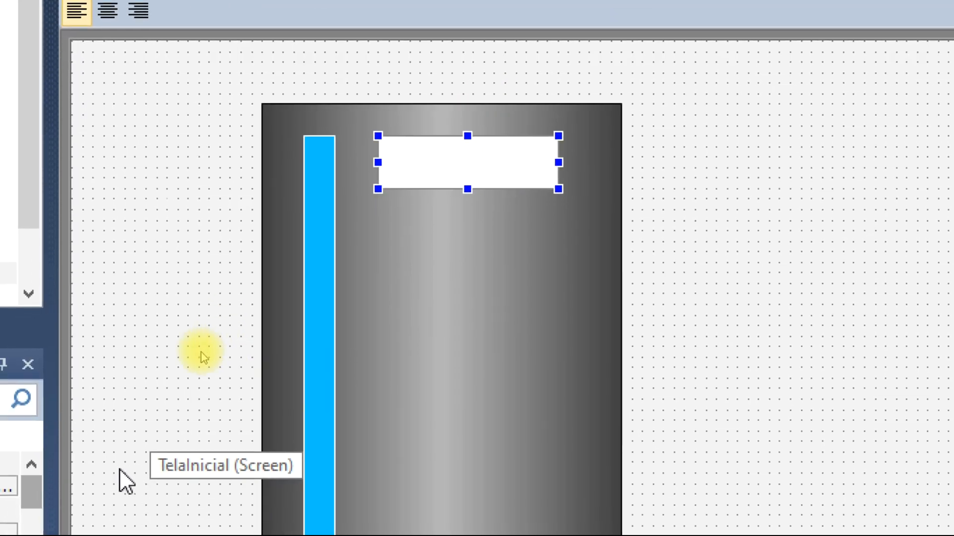
Step: Link the white display's Value to Dados.[Nível].Value with a Conexão Simples, and run the application to check the display in the viewer
{"action": "right_click", "coordinate": [453, 162]}
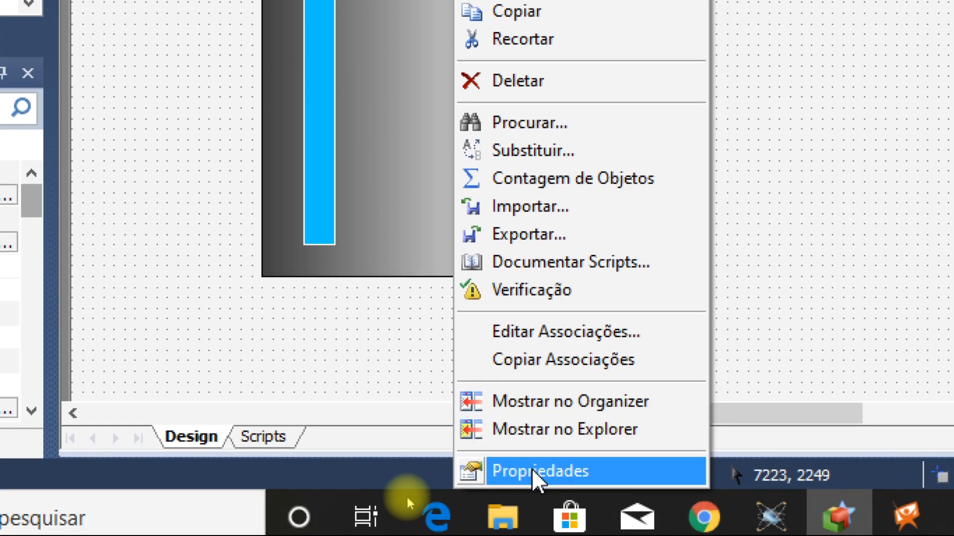
{"action": "left_click", "coordinate": [537, 492]}
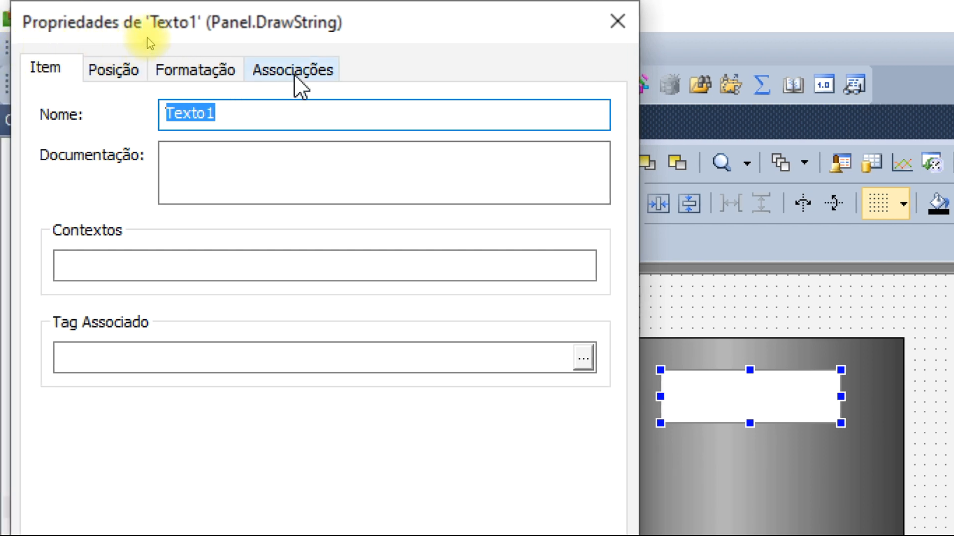
{"action": "left_click", "coordinate": [295, 72]}
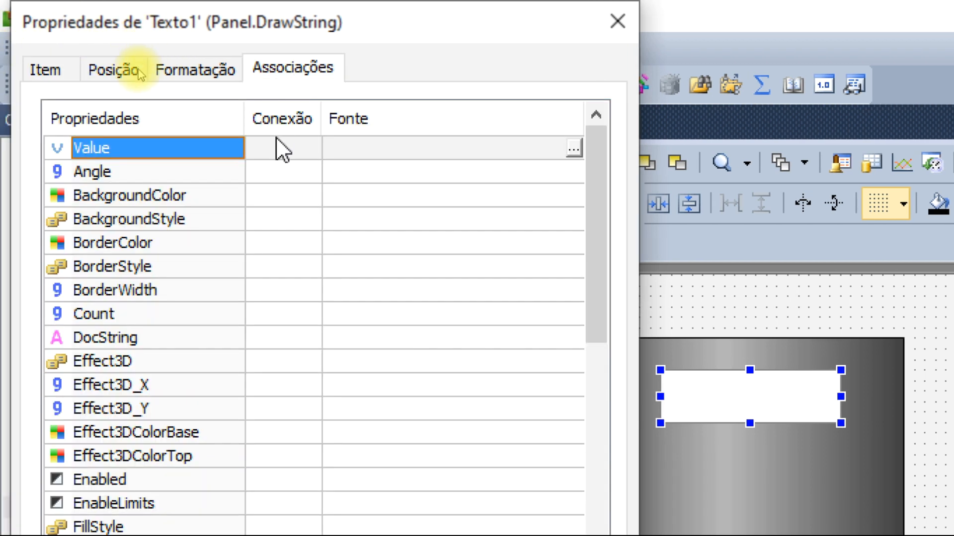
{"action": "left_click", "coordinate": [279, 151]}
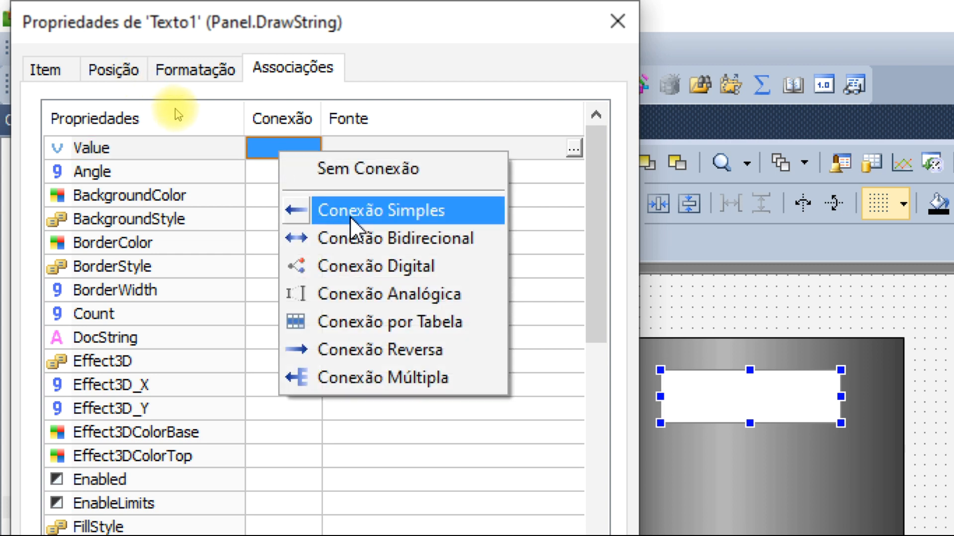
{"action": "left_click", "coordinate": [350, 216]}
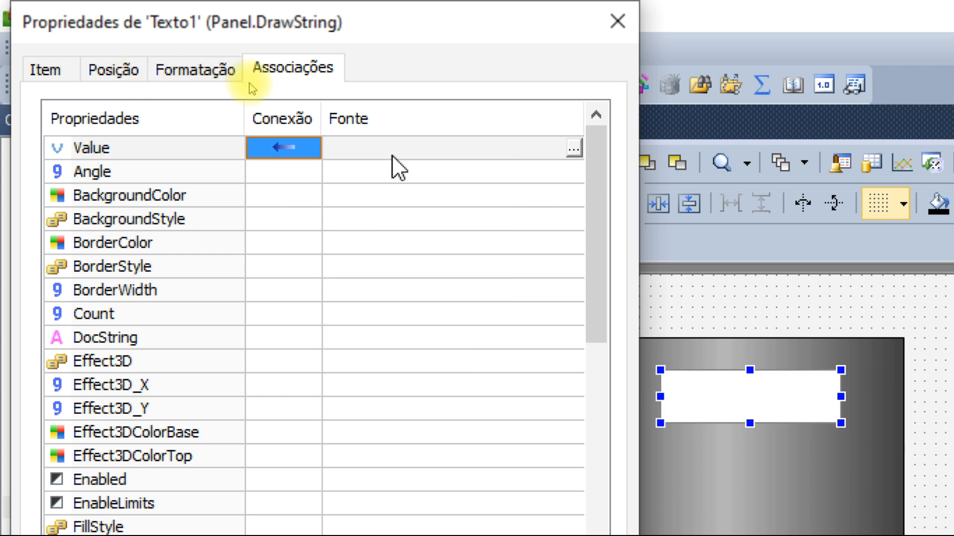
{"action": "left_click", "coordinate": [574, 148]}
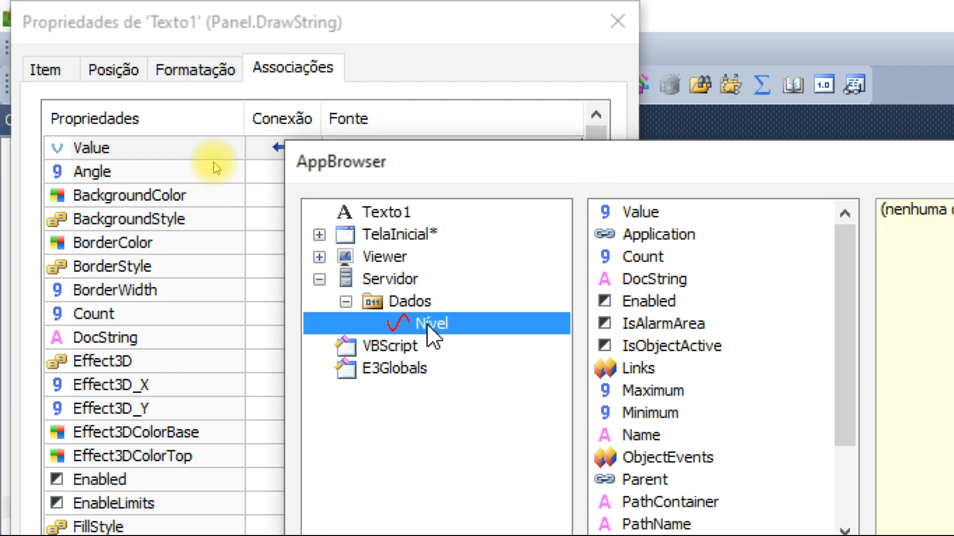
{"action": "left_click", "coordinate": [648, 213]}
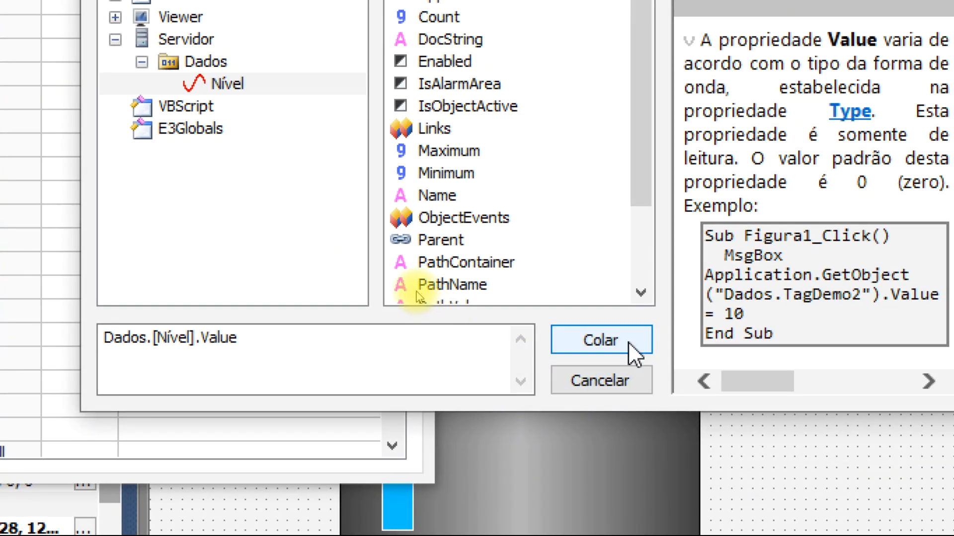
{"action": "left_click", "coordinate": [787, 535]}
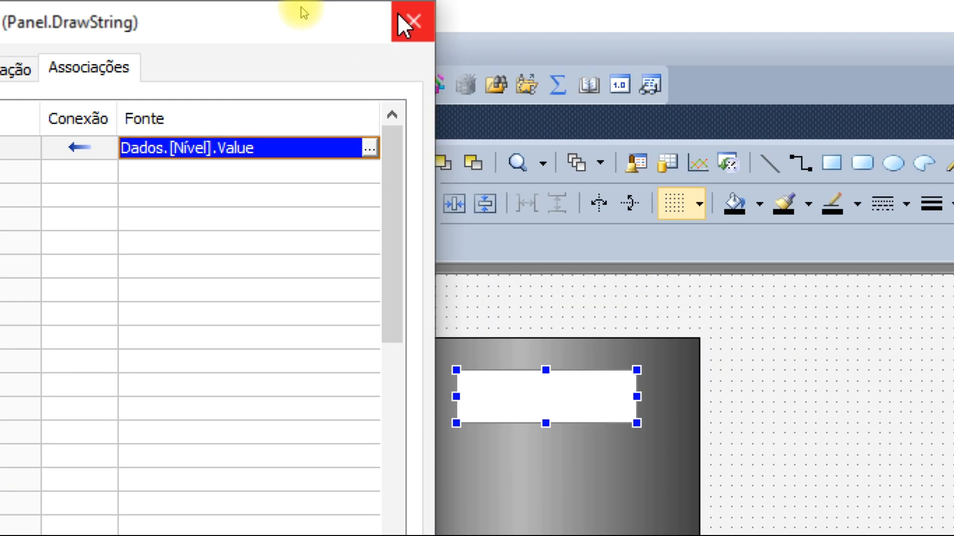
{"action": "left_click", "coordinate": [408, 22]}
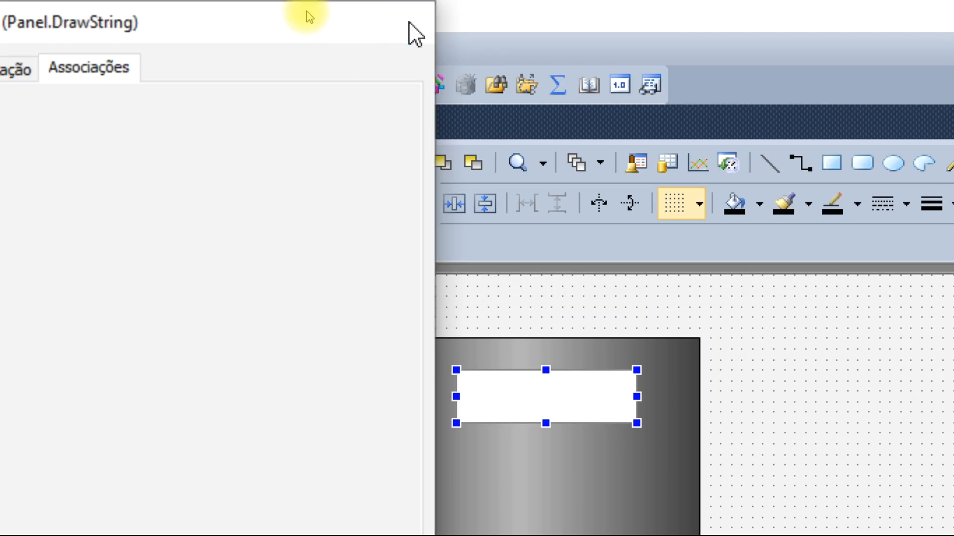
{"action": "left_click", "coordinate": [332, 85]}
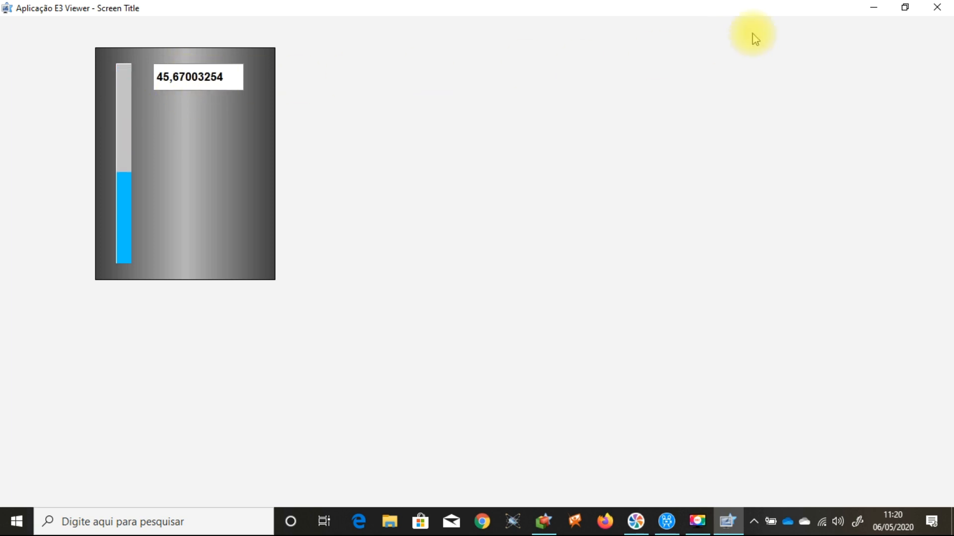
{"action": "left_click", "coordinate": [937, 7]}
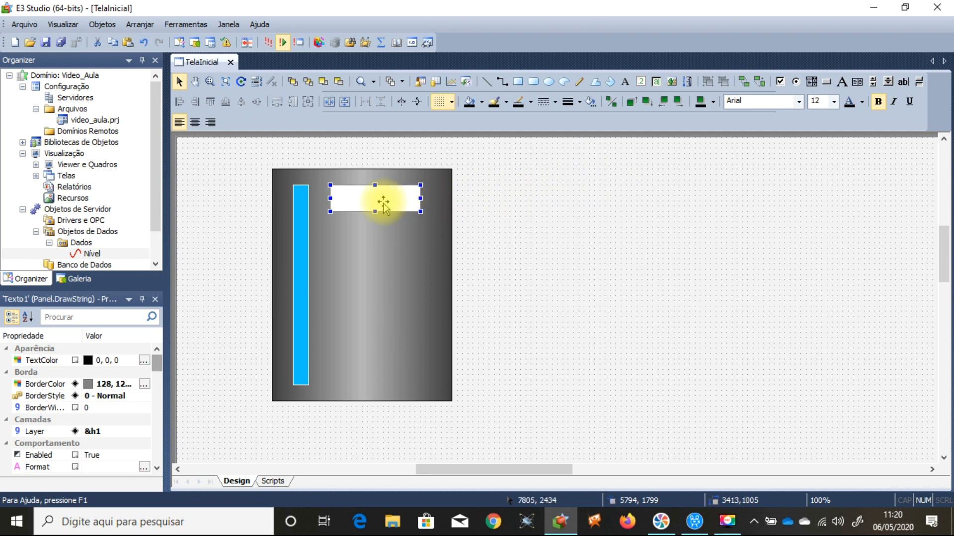
Step: Format the white display as Número with 0 decimal places and close its properties
{"action": "right_click", "coordinate": [343, 196]}
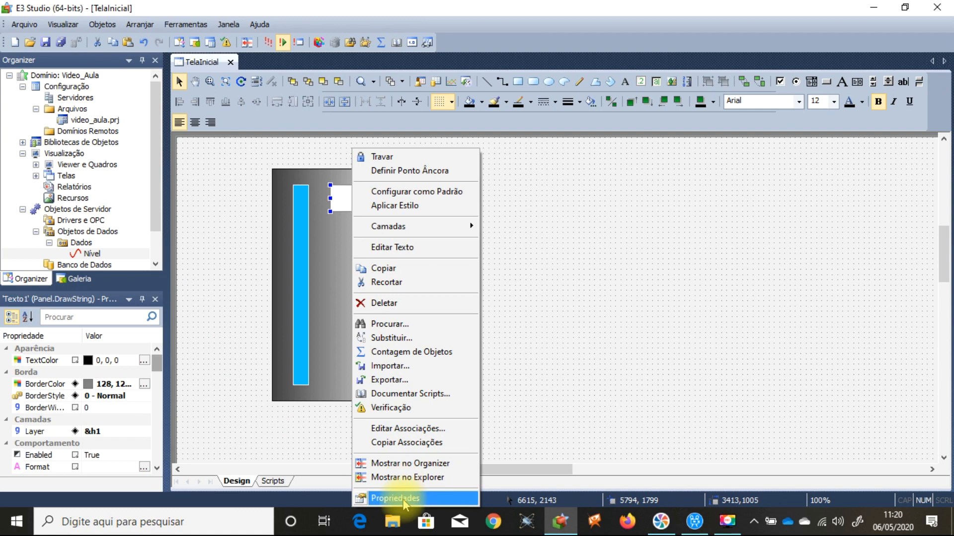
{"action": "left_click", "coordinate": [404, 494]}
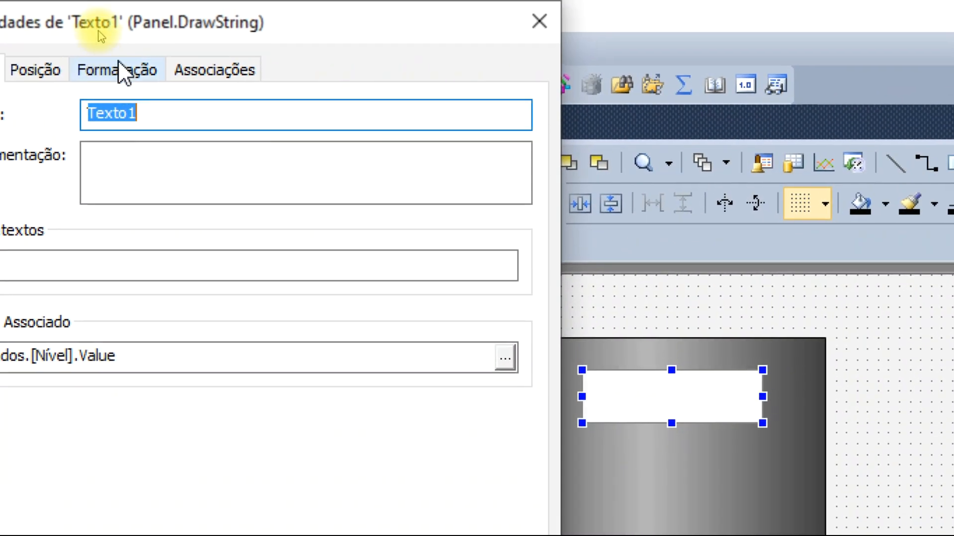
{"action": "left_click", "coordinate": [120, 63]}
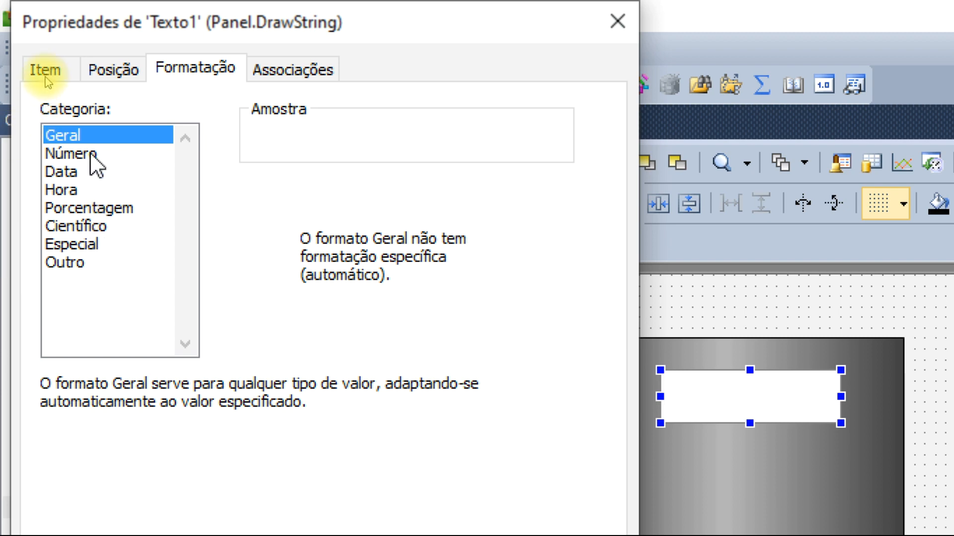
{"action": "left_click", "coordinate": [90, 153]}
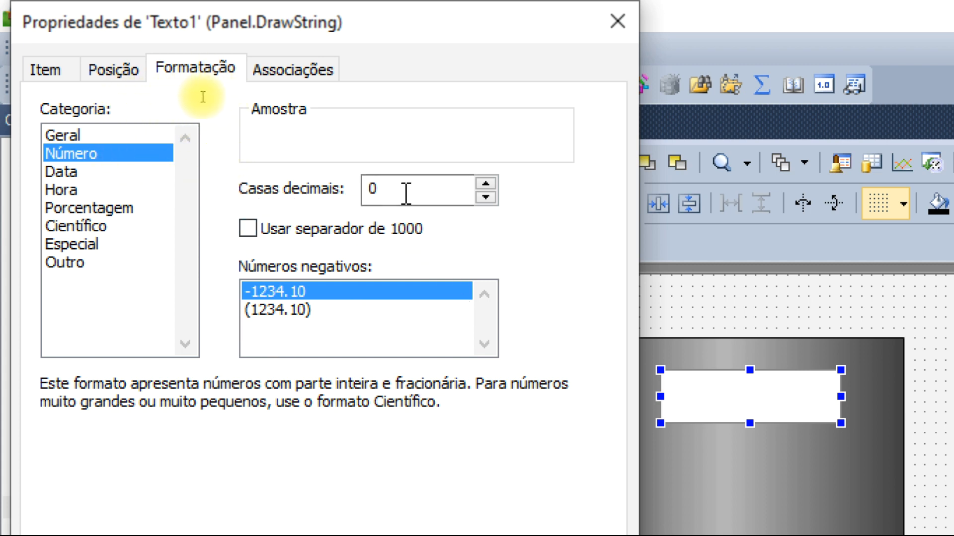
{"action": "left_click", "coordinate": [485, 184]}
{"action": "left_click", "coordinate": [486, 183]}
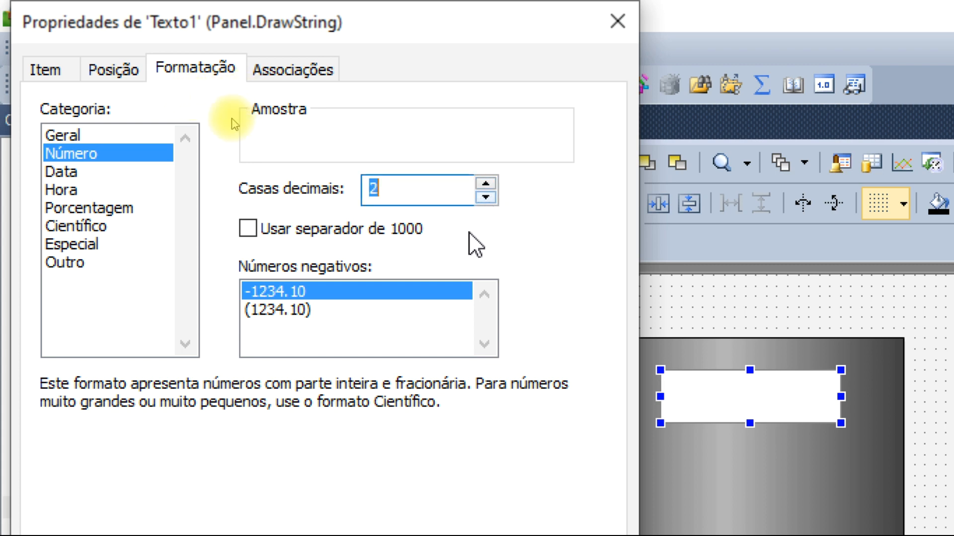
{"action": "left_click", "coordinate": [485, 198]}
{"action": "left_click", "coordinate": [485, 198]}
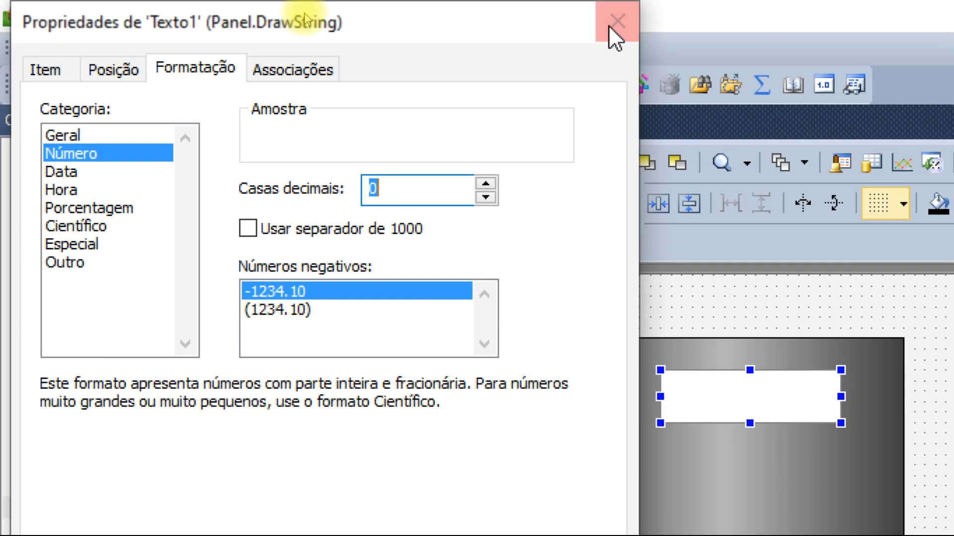
{"action": "left_click", "coordinate": [624, 15]}
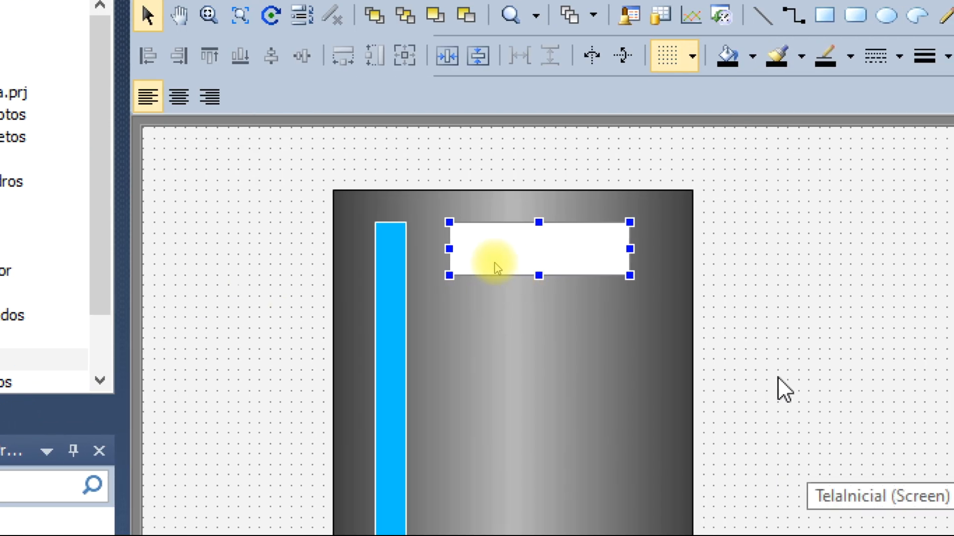
Step: Save and run the application to examine the display's number format, and close the viewer
{"action": "left_click", "coordinate": [493, 132]}
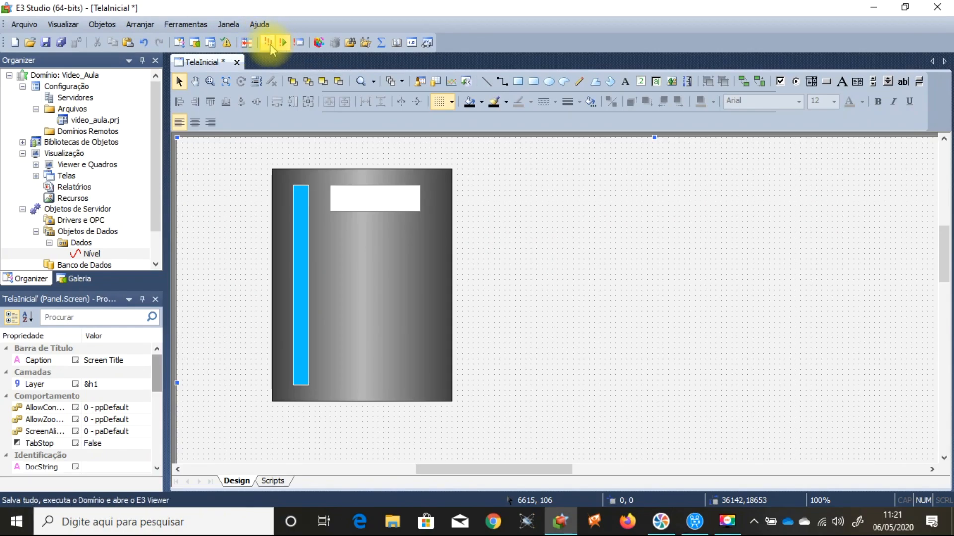
{"action": "left_click", "coordinate": [325, 85]}
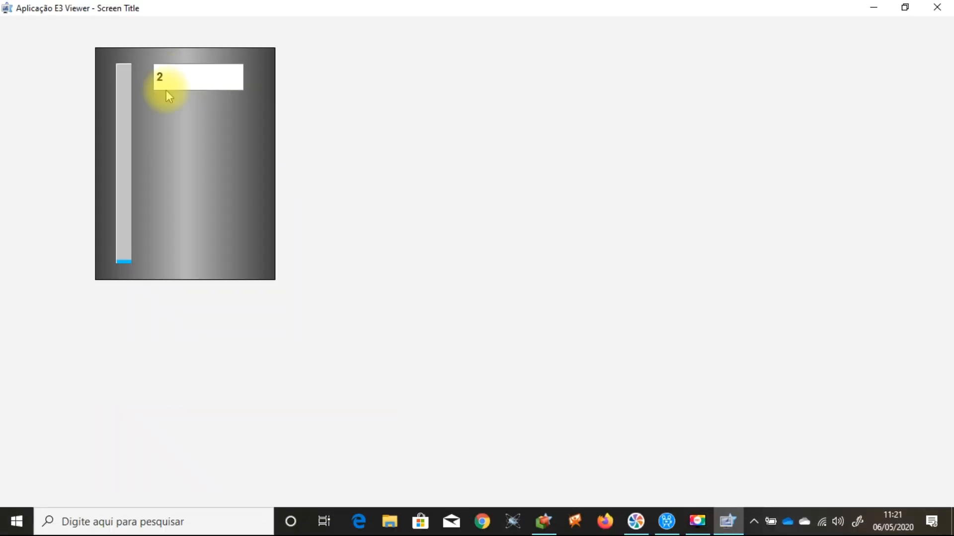
{"action": "left_click", "coordinate": [930, 9]}
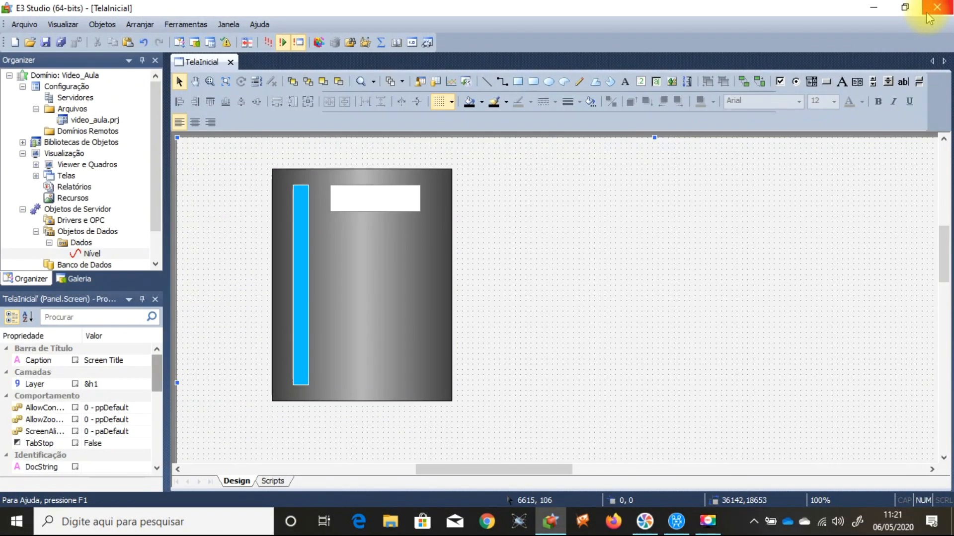
Step: Centre the display's text, make the box narrower and shorter, and shift it slightly right inside the tank
{"action": "left_click", "coordinate": [390, 196]}
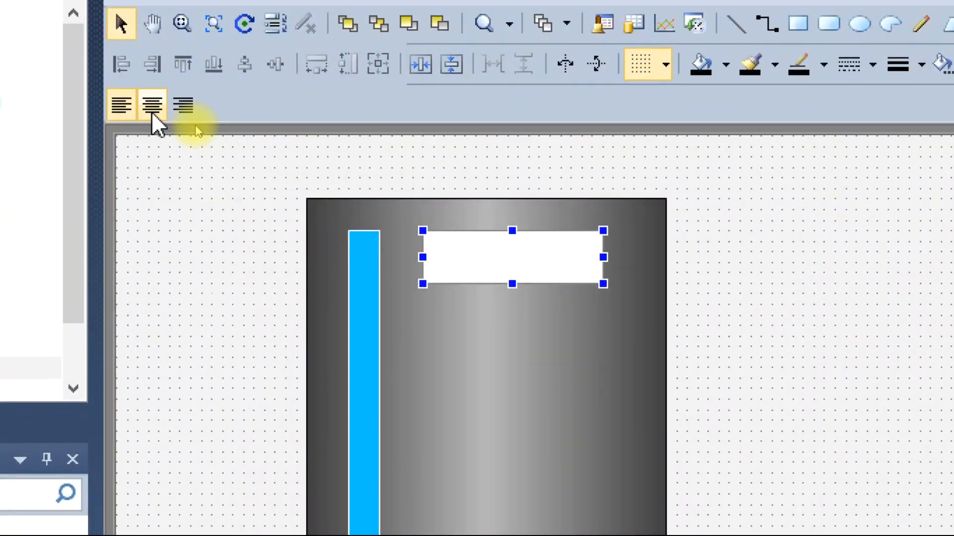
{"action": "left_click", "coordinate": [196, 124]}
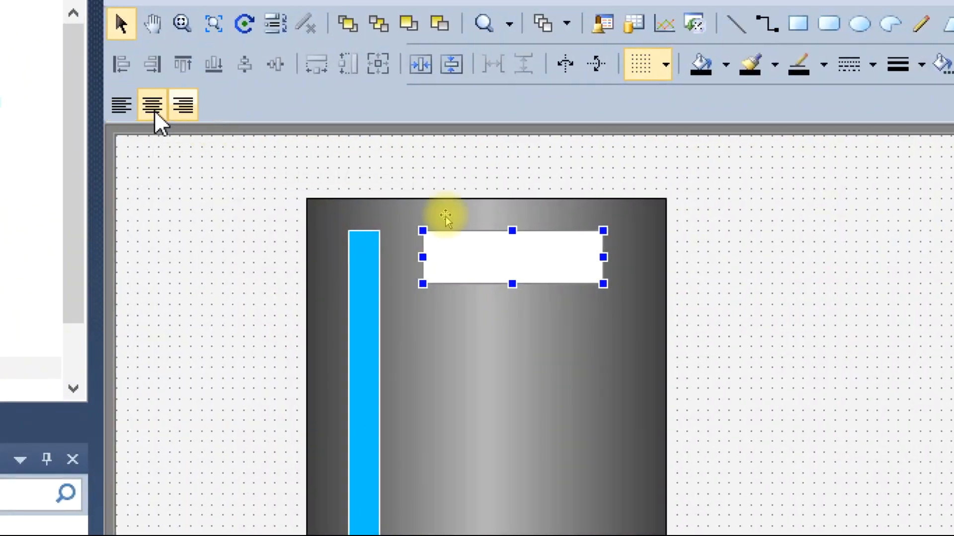
{"action": "left_click_drag", "start_coordinate": [603, 258], "coordinate": [560, 268]}
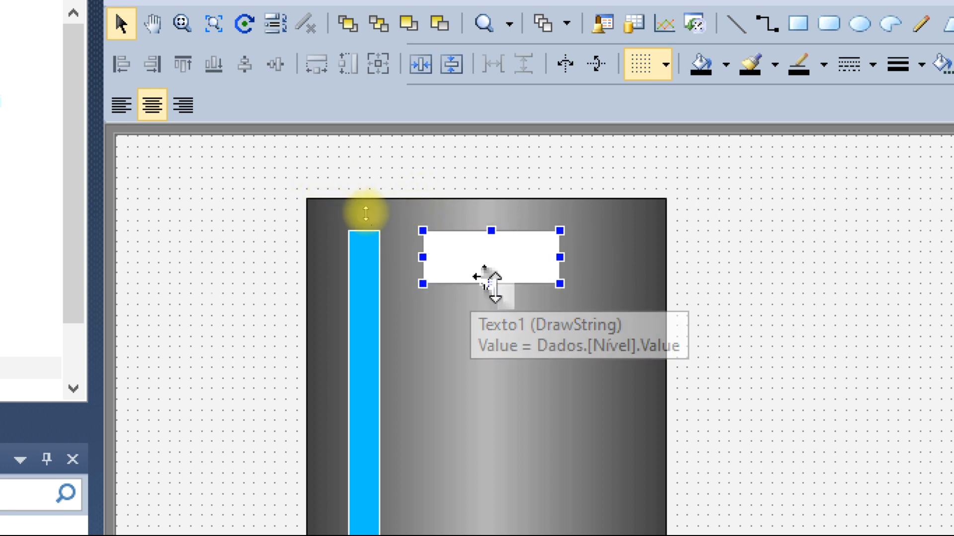
{"action": "left_click_drag", "start_coordinate": [491, 281], "coordinate": [506, 253]}
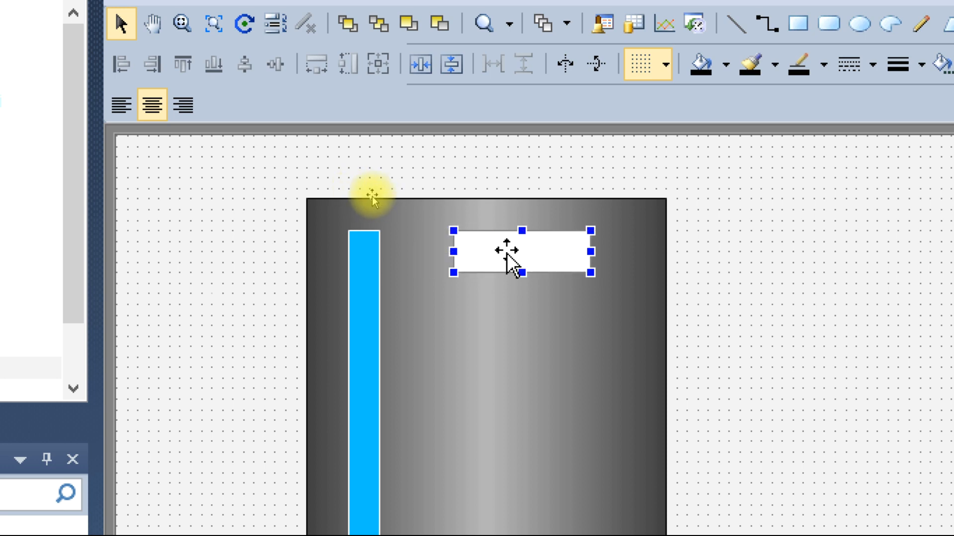
Step: Check the display's text alignment and run the application again to examine the resized display beside the level bar
{"action": "left_click", "coordinate": [529, 317]}
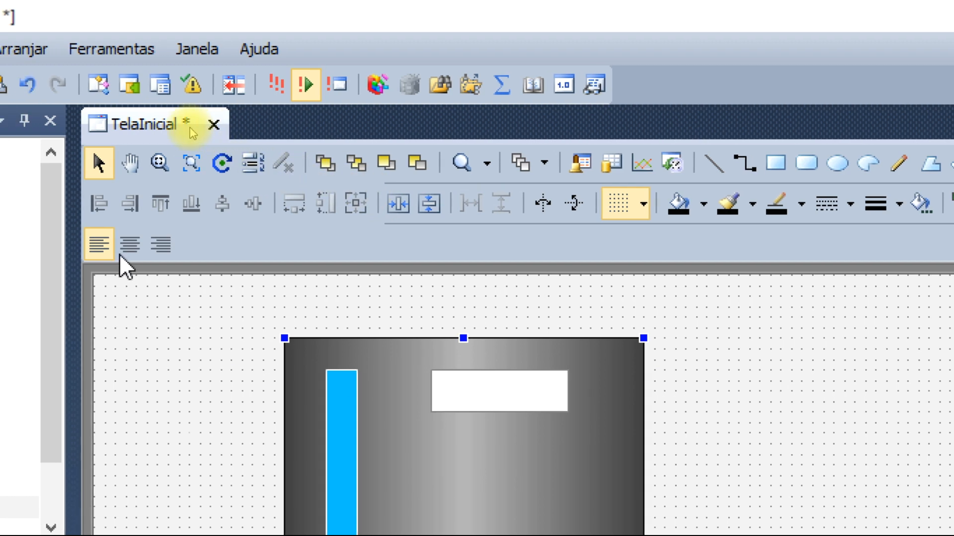
{"action": "left_click", "coordinate": [554, 408]}
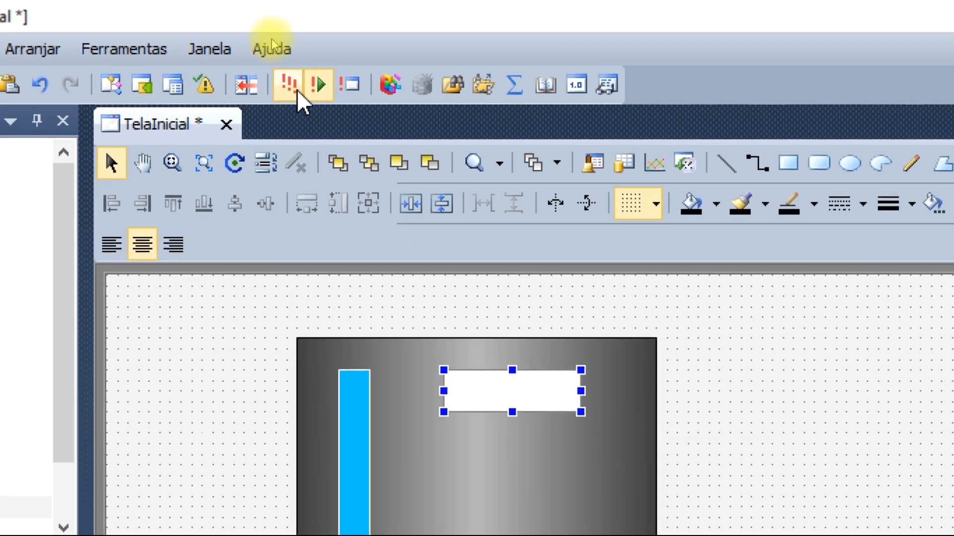
{"action": "left_click", "coordinate": [296, 89]}
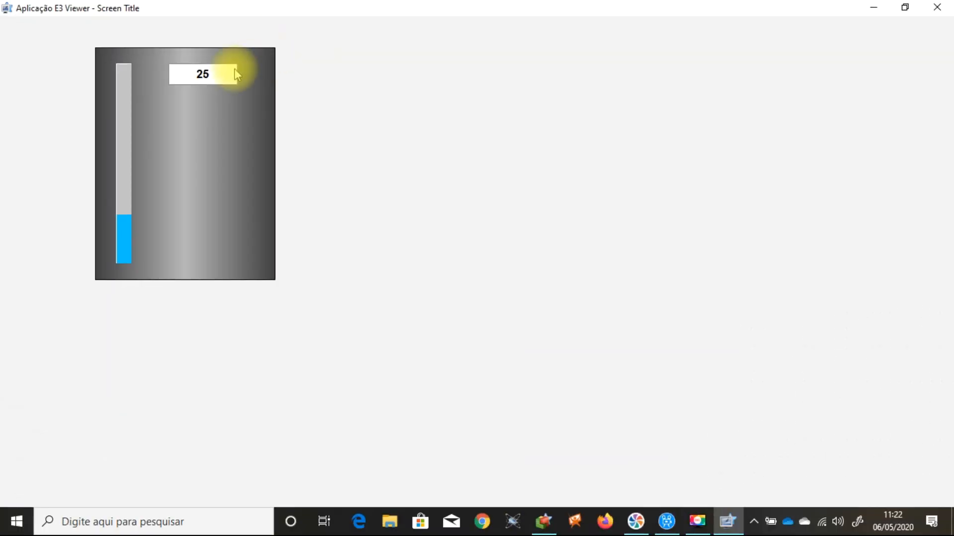